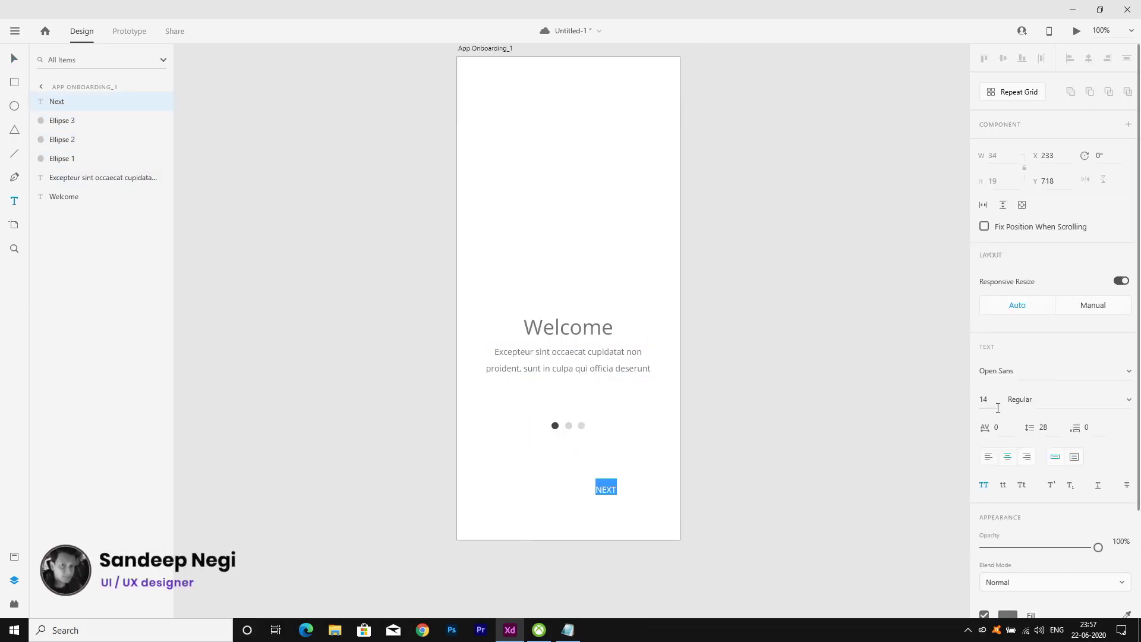
Move to the third onboarding screen, then reach the XD Home screen with new-design presets.
{"action": "left_click_drag", "start_coordinate": [606, 487], "coordinate": [645, 495]}
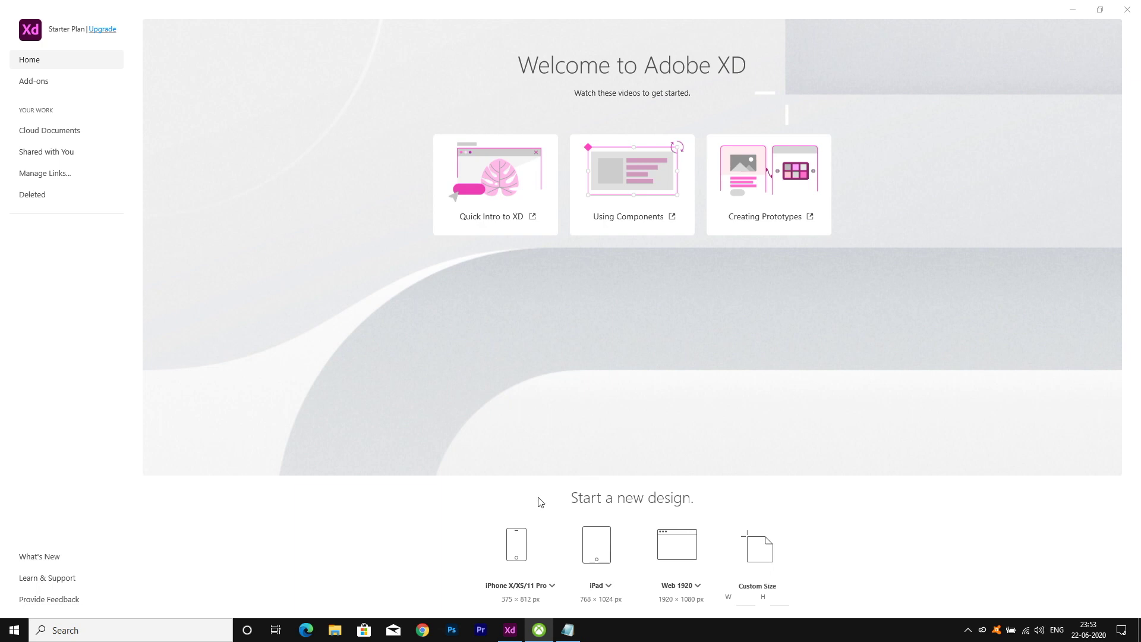
Create an iPhone X/XS/11 Pro document and copy 'App Onboarding' from the Notepad notes.
{"action": "left_click", "coordinate": [519, 548]}
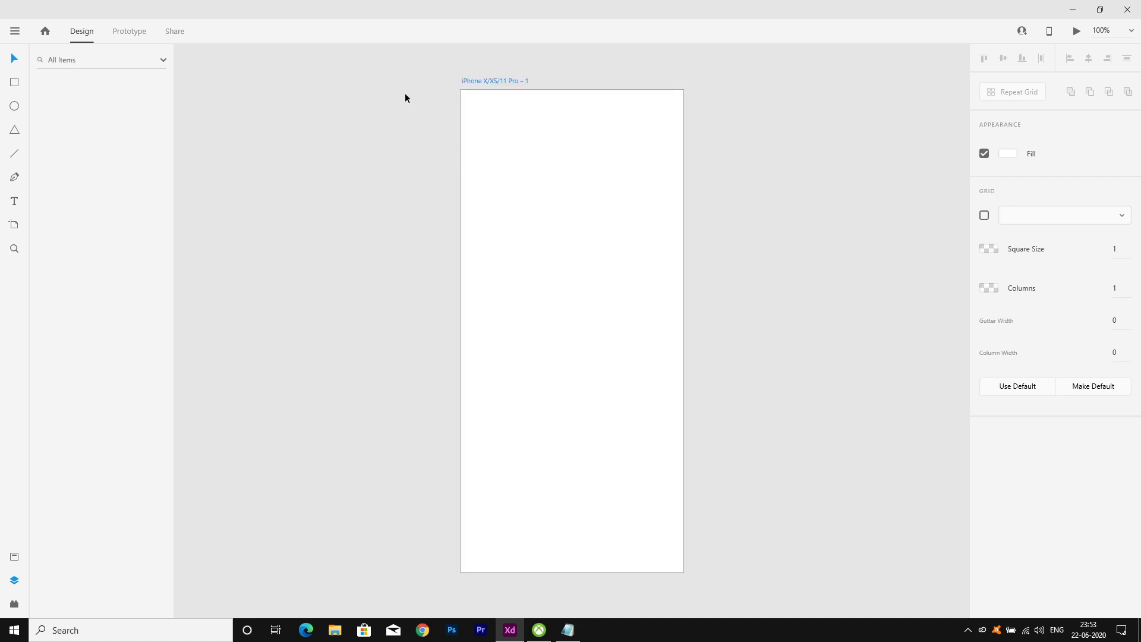
{"action": "left_click", "coordinate": [568, 630]}
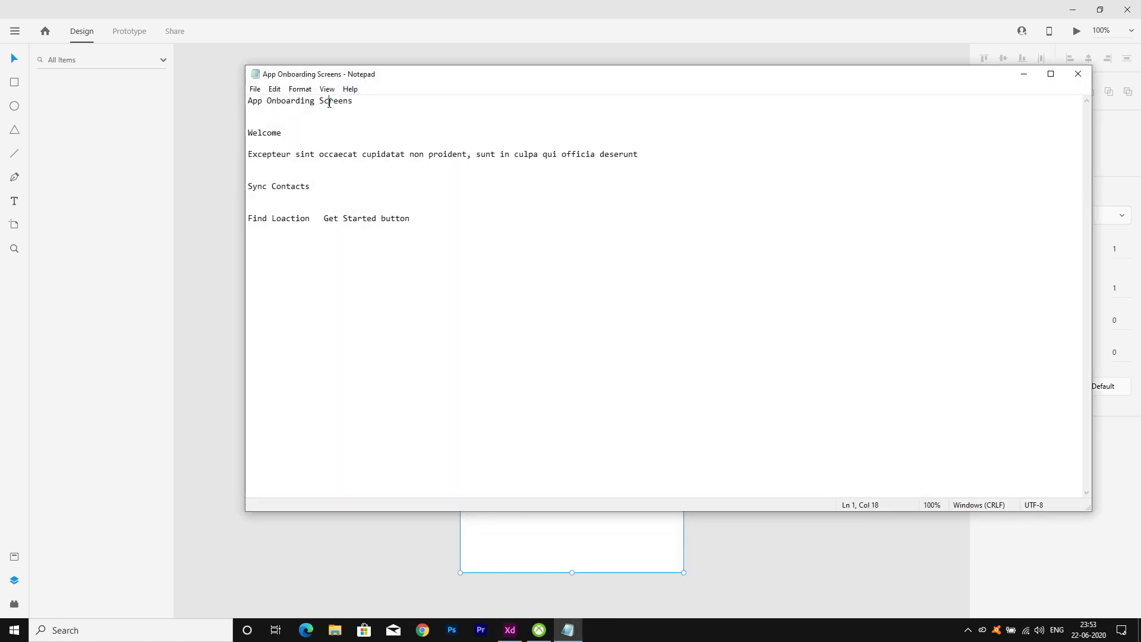
{"action": "left_click_drag", "start_coordinate": [314, 101], "coordinate": [247, 100]}
{"action": "key", "text": "ctrl+c"}
{"action": "left_click", "coordinate": [199, 174]}
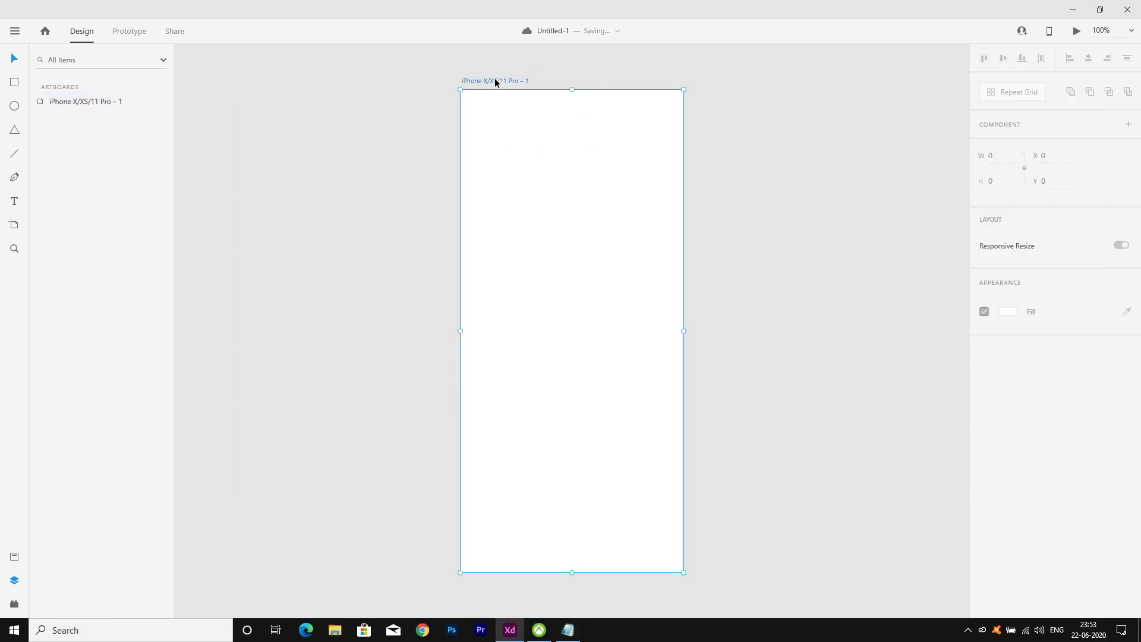
Rename the artboard to 'App Onboarding_1'.
{"action": "left_click", "coordinate": [495, 82]}
{"action": "double_click", "coordinate": [495, 82]}
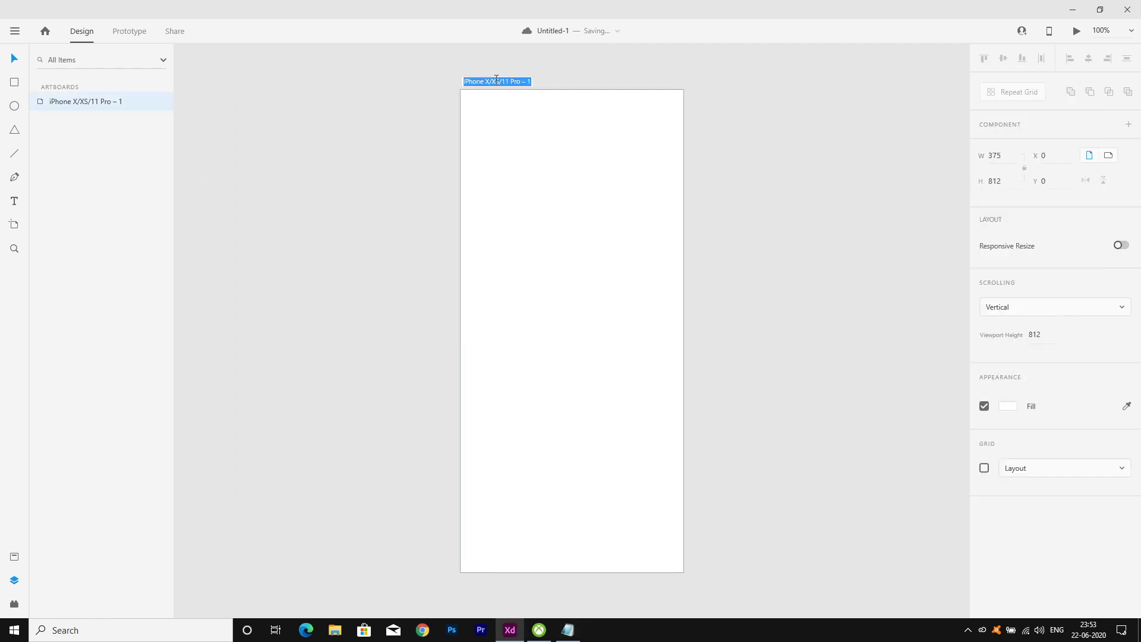
{"action": "key", "text": "ctrl+v"}
{"action": "type", "text": "1"}
{"action": "key", "text": "Return"}
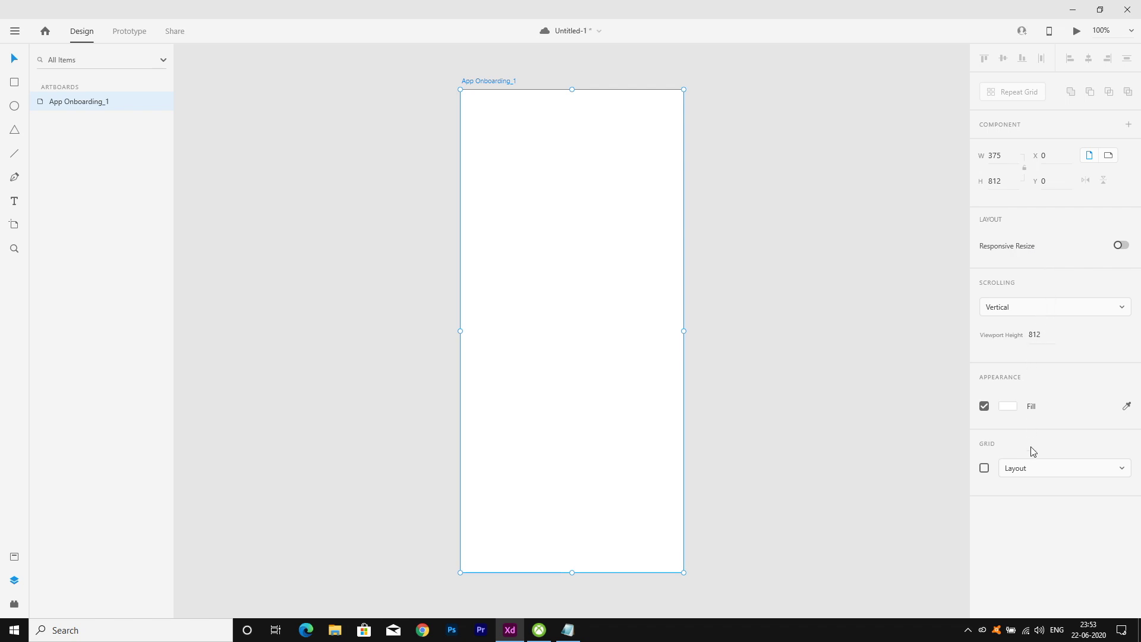
Turn on the artboard's 4-column layout grid and copy 'Welcome' from the notes.
{"action": "left_click", "coordinate": [984, 468]}
{"action": "left_click", "coordinate": [767, 244]}
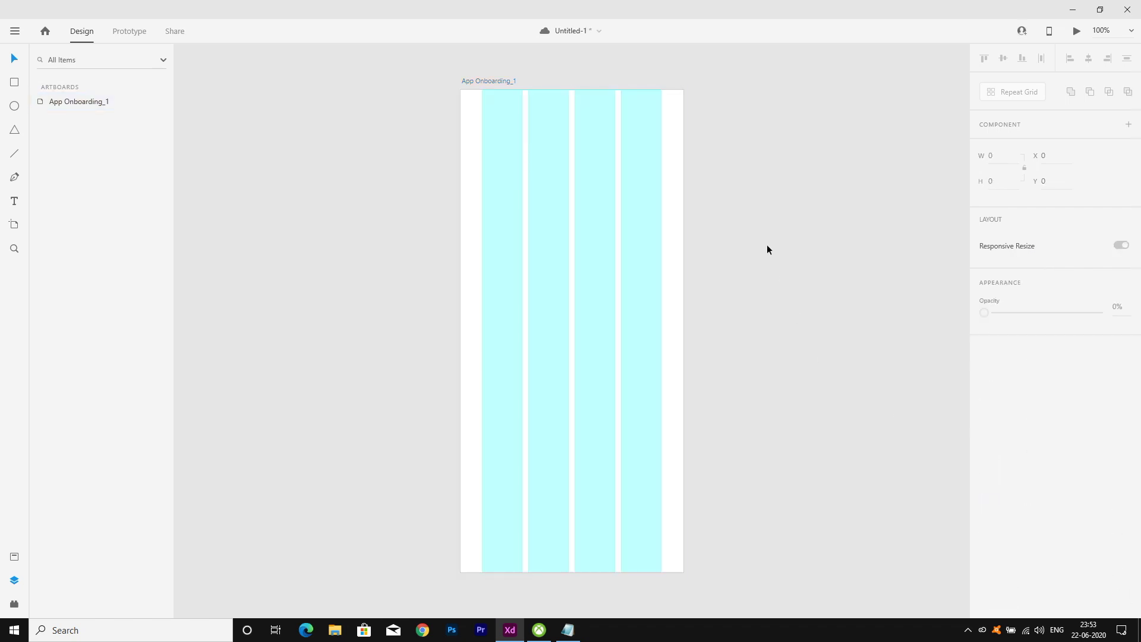
{"action": "left_click", "coordinate": [641, 276]}
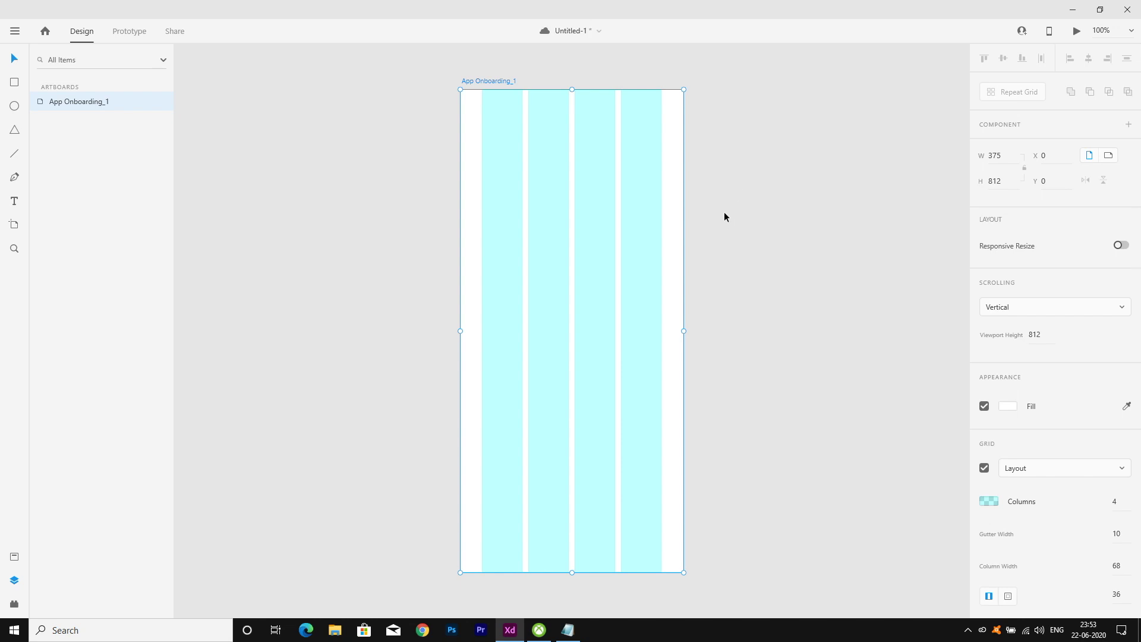
{"action": "left_click", "coordinate": [568, 629]}
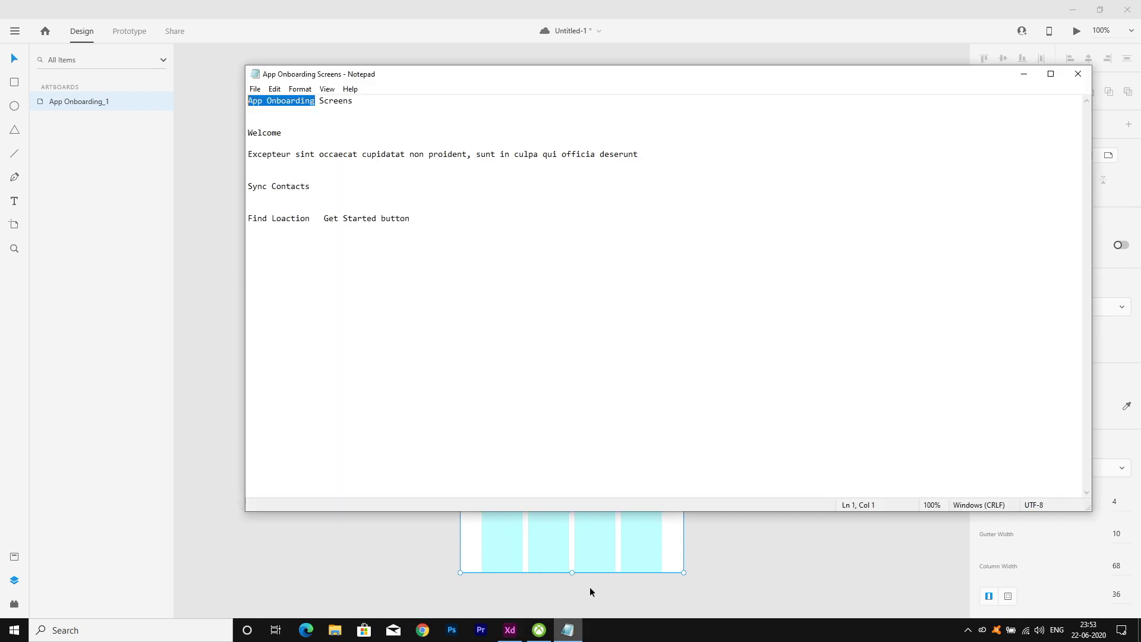
{"action": "left_click_drag", "start_coordinate": [283, 133], "coordinate": [236, 142]}
{"action": "key", "text": "ctrl+c"}
Add a 'Welcome' heading in Open Sans at size 35.
{"action": "left_click", "coordinate": [174, 176]}
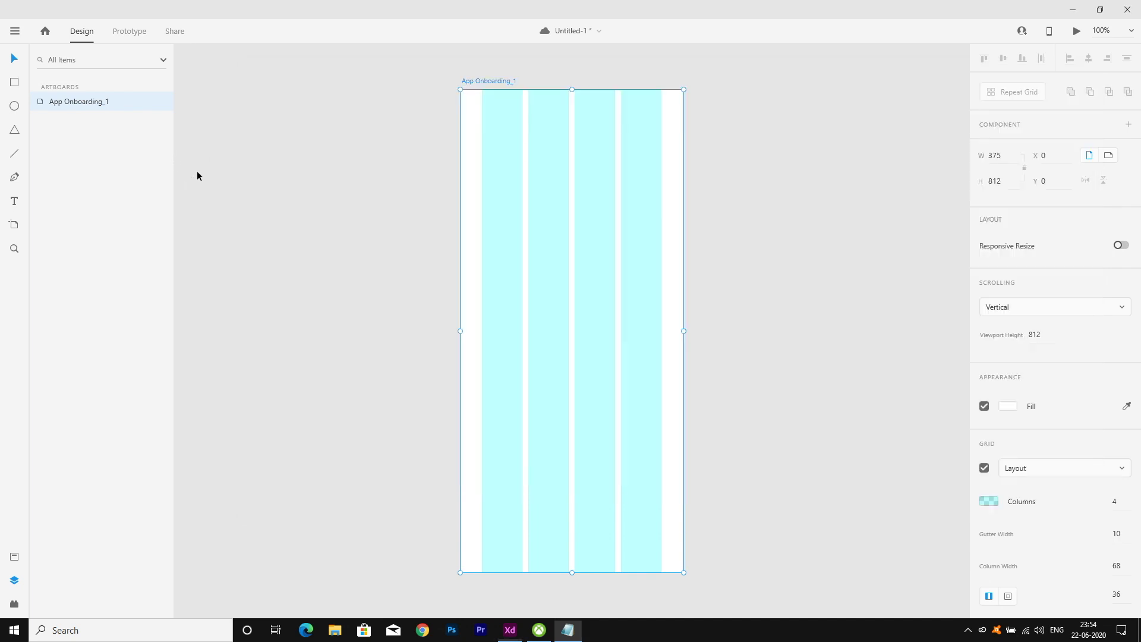
{"action": "left_click", "coordinate": [506, 169]}
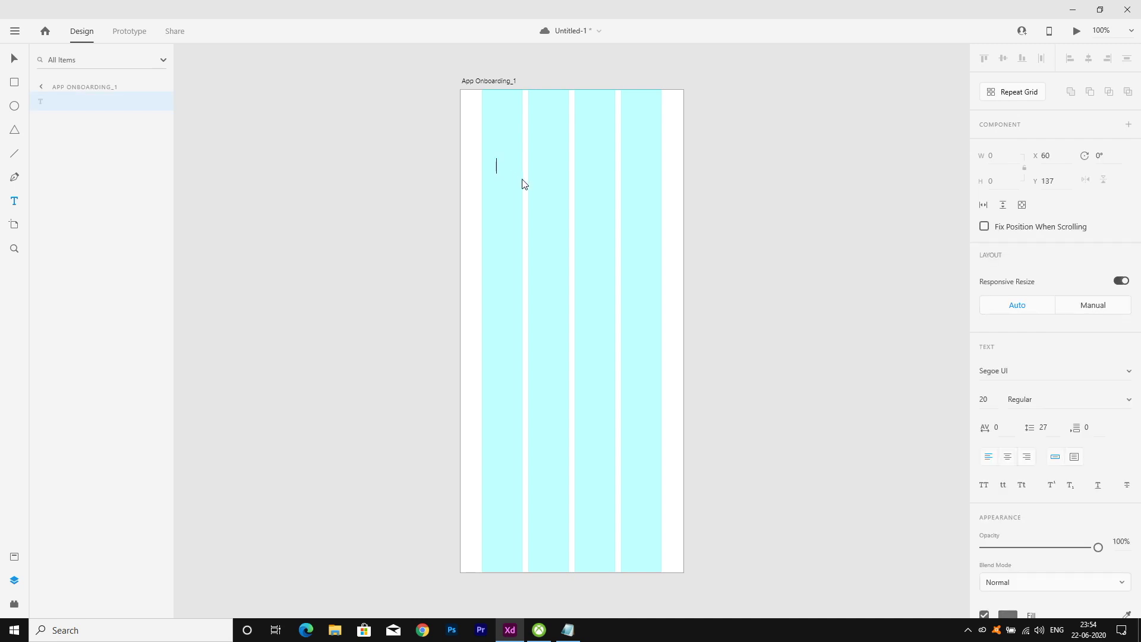
{"action": "key", "text": "ctrl+v"}
{"action": "key", "text": "ctrl+a"}
{"action": "left_click", "coordinate": [1022, 372]}
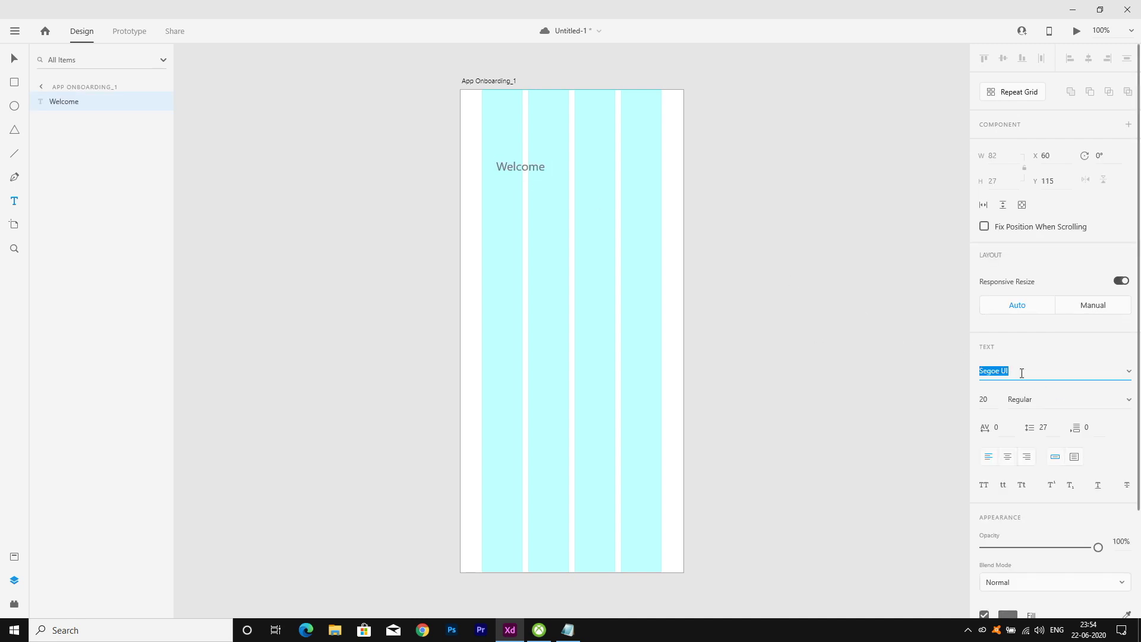
{"action": "type", "text": "Open Sans"}
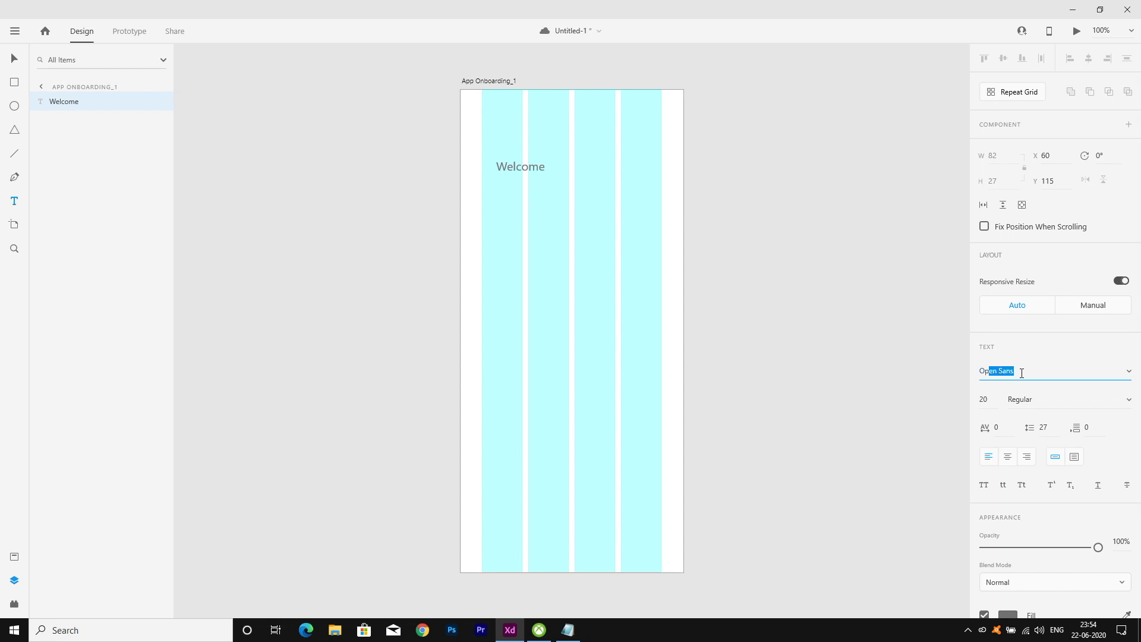
{"action": "key", "text": "Return"}
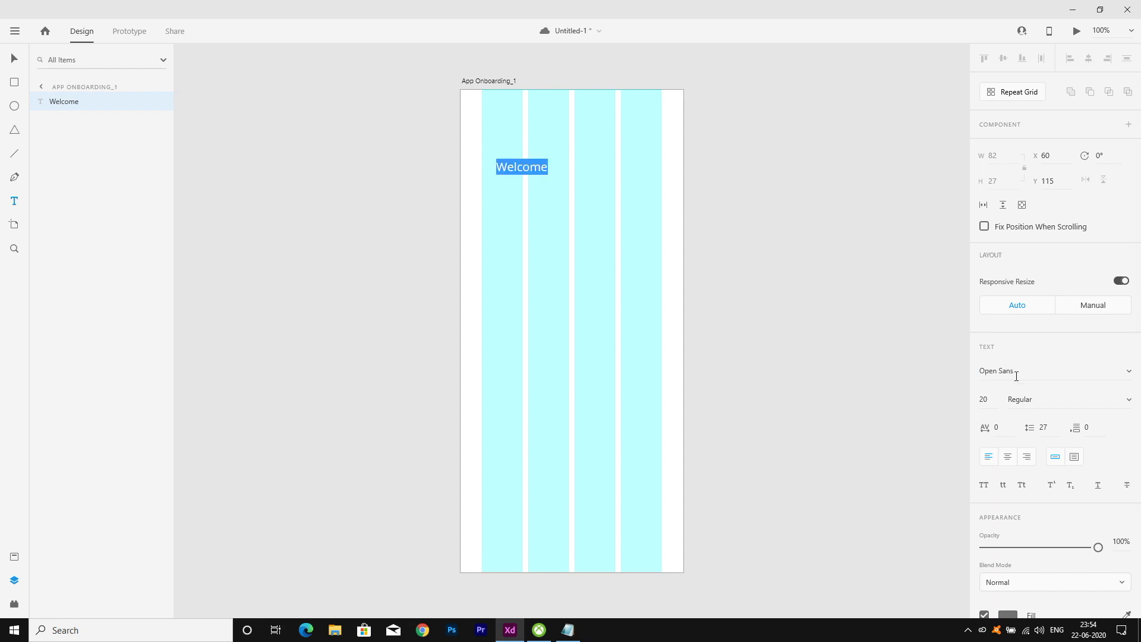
{"action": "key", "text": "Tab"}
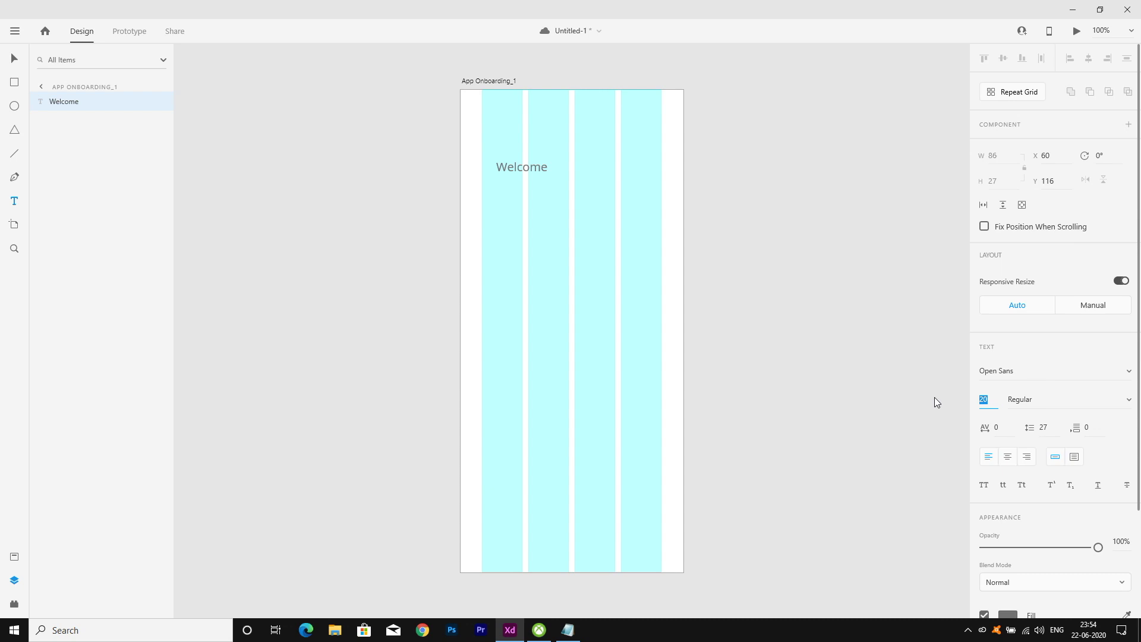
{"action": "type", "text": "35"}
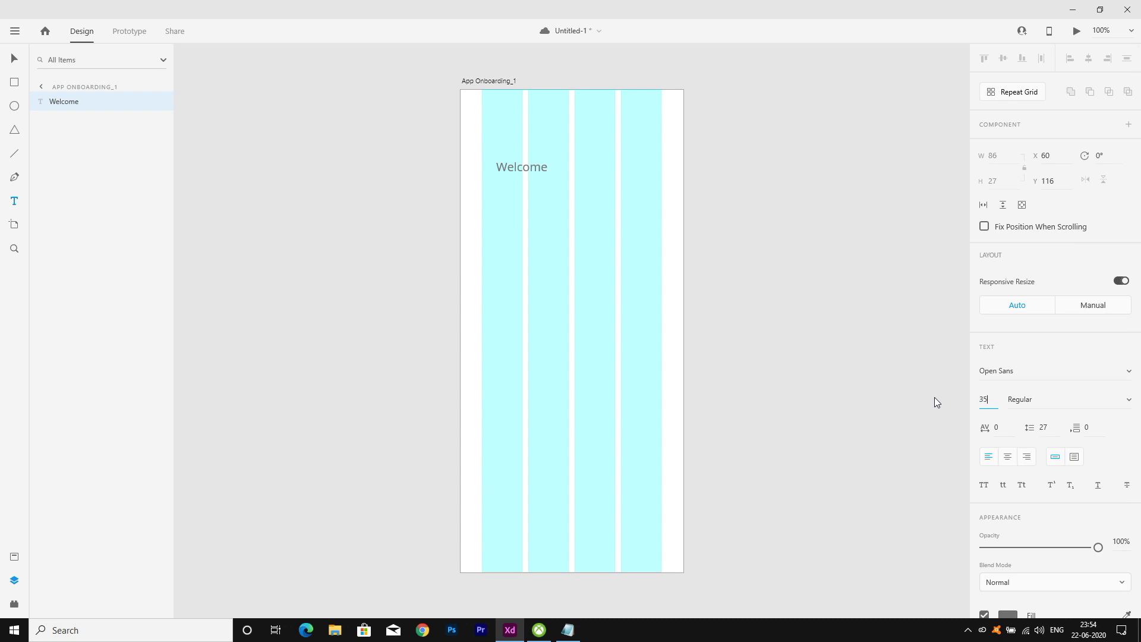
{"action": "key", "text": "Return"}
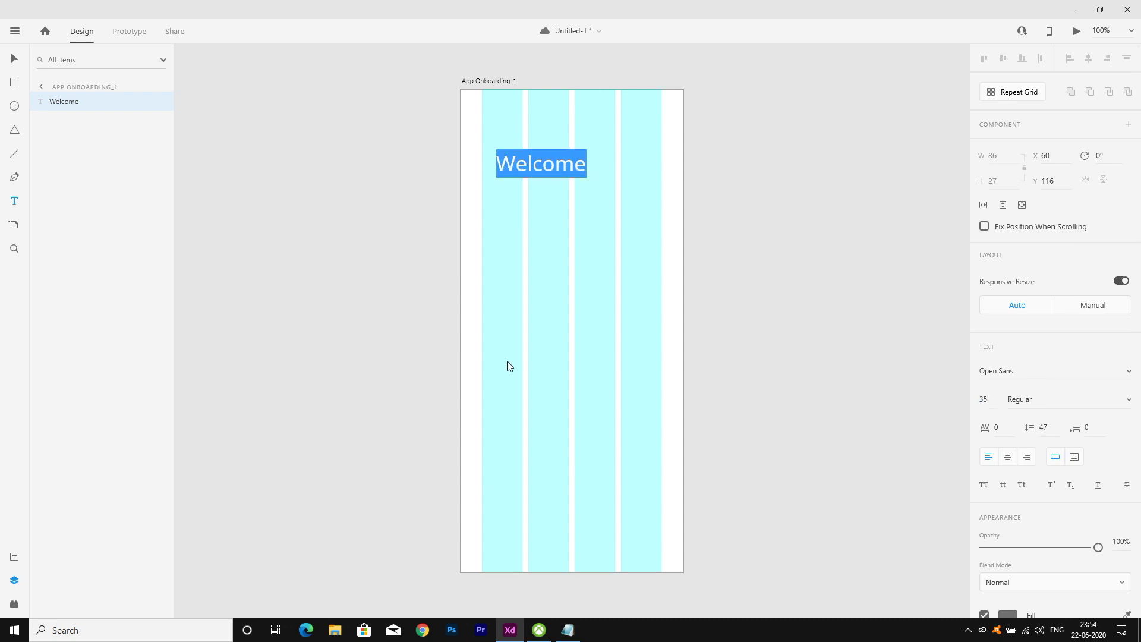
{"action": "key", "text": "Escape"}
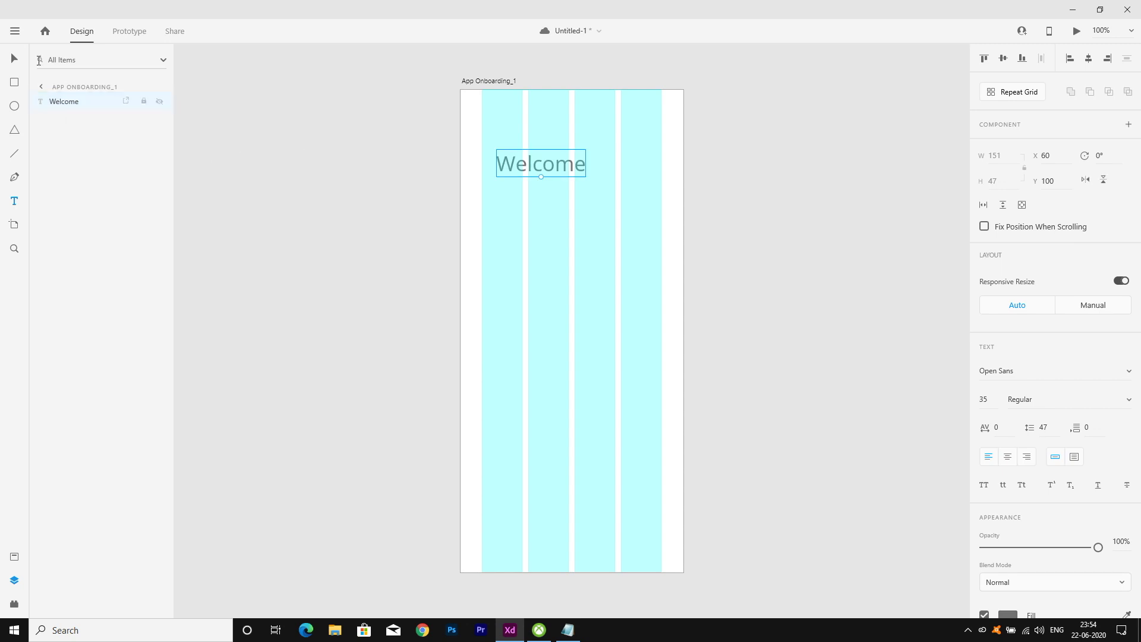
Move Welcome to the artboard centre and draw an empty text box below it.
{"action": "left_click", "coordinate": [14, 60]}
{"action": "left_click_drag", "start_coordinate": [537, 159], "coordinate": [566, 348]}
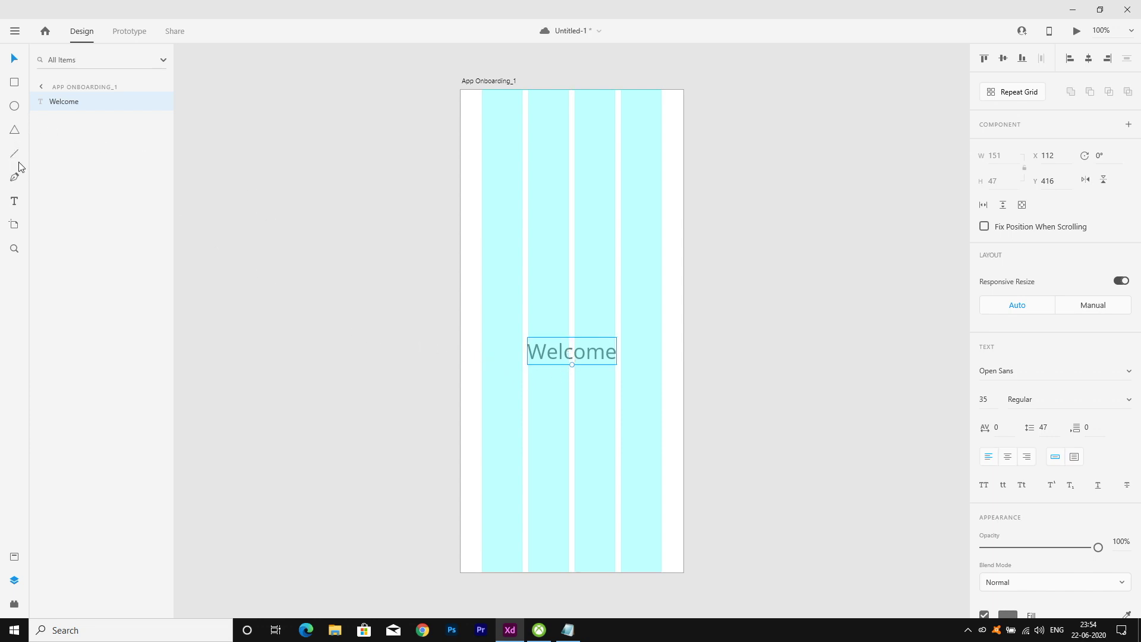
{"action": "left_click", "coordinate": [14, 200]}
{"action": "left_click_drag", "start_coordinate": [482, 380], "coordinate": [664, 442]}
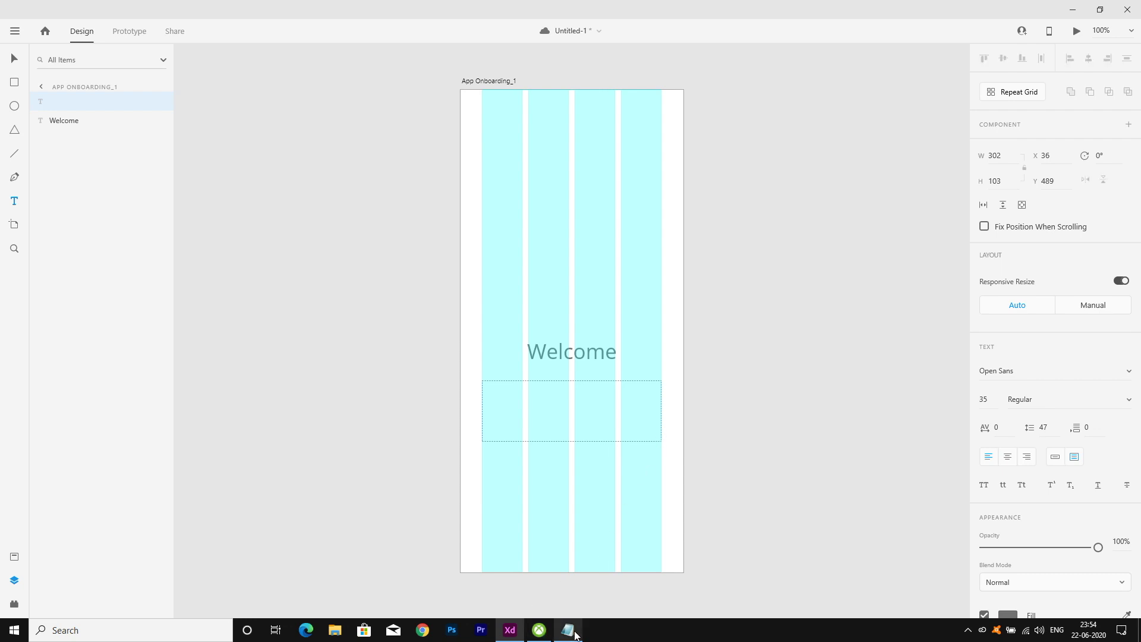
Add the 'Excepteur sint occaecat…' sentence from the notes as a text box below Welcome.
{"action": "left_click", "coordinate": [567, 630]}
{"action": "left_click_drag", "start_coordinate": [644, 153], "coordinate": [248, 147]}
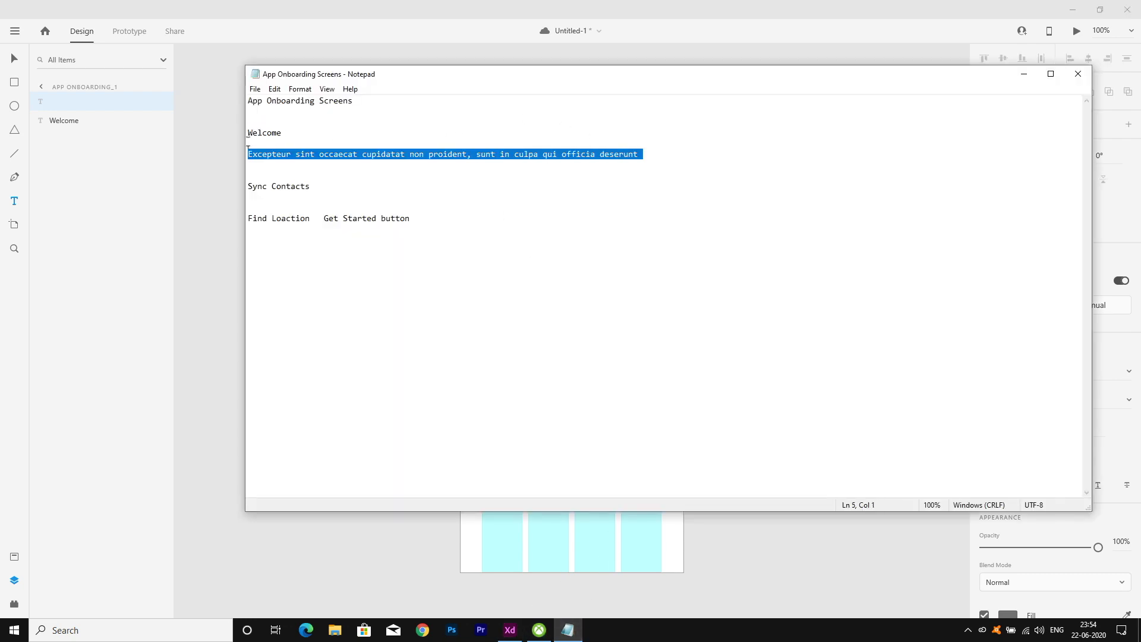
{"action": "left_click", "coordinate": [219, 295]}
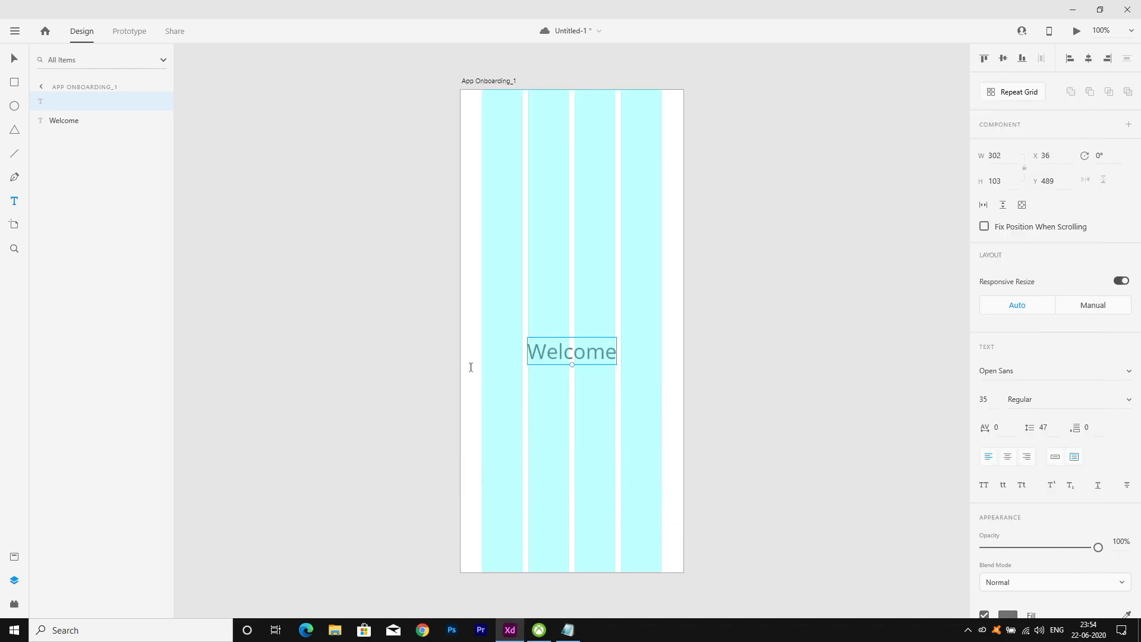
{"action": "left_click", "coordinate": [545, 405]}
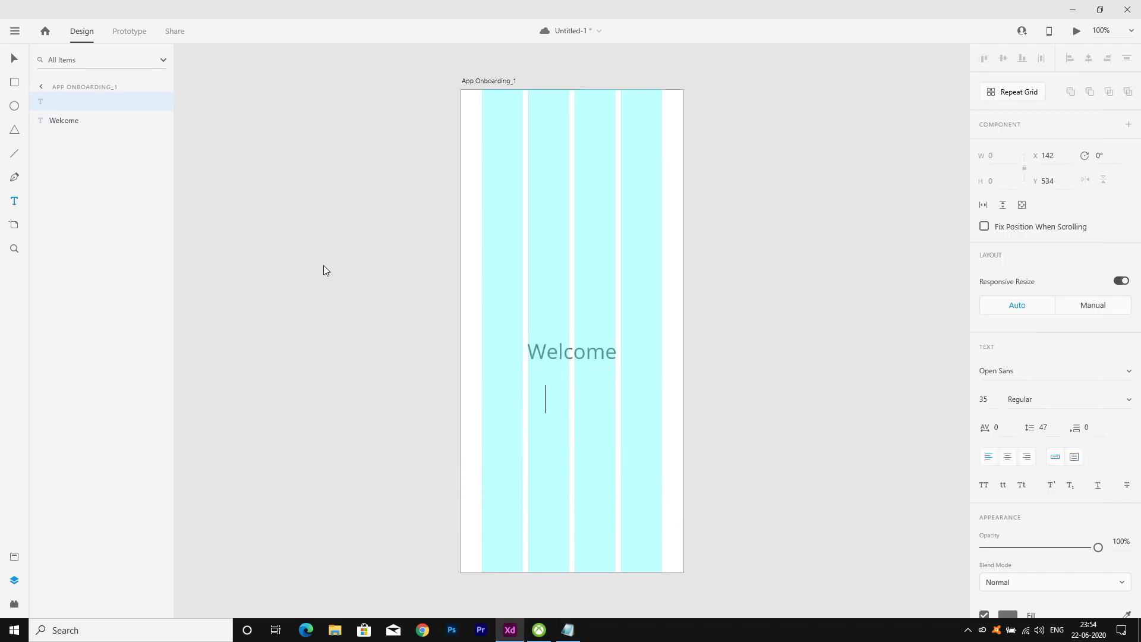
{"action": "key", "text": "Escape"}
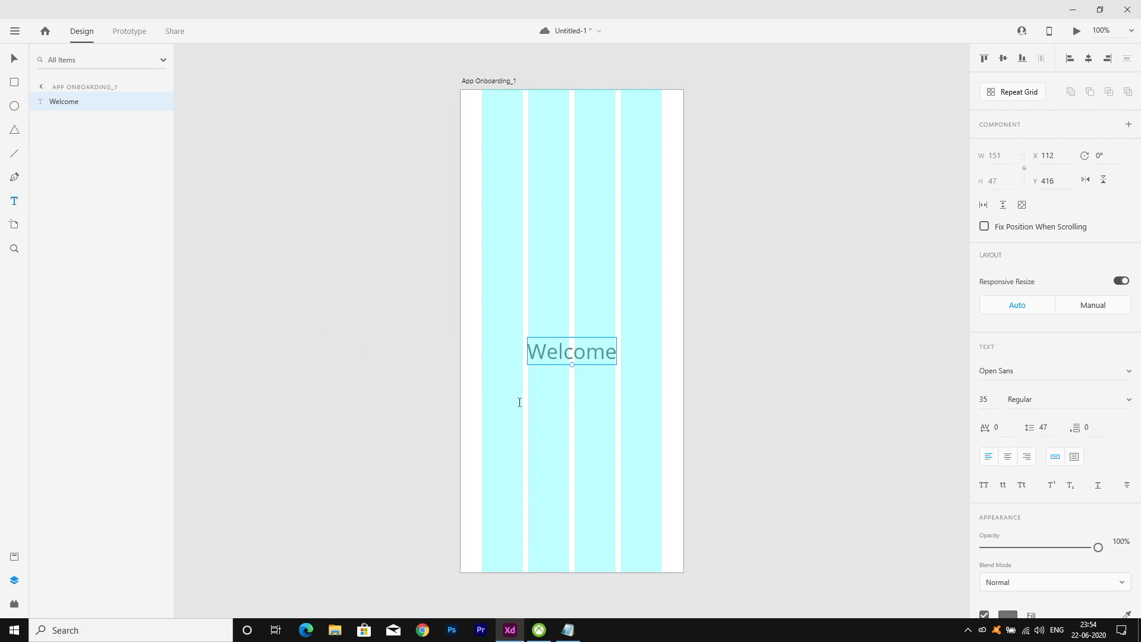
{"action": "left_click_drag", "start_coordinate": [482, 381], "coordinate": [664, 459]}
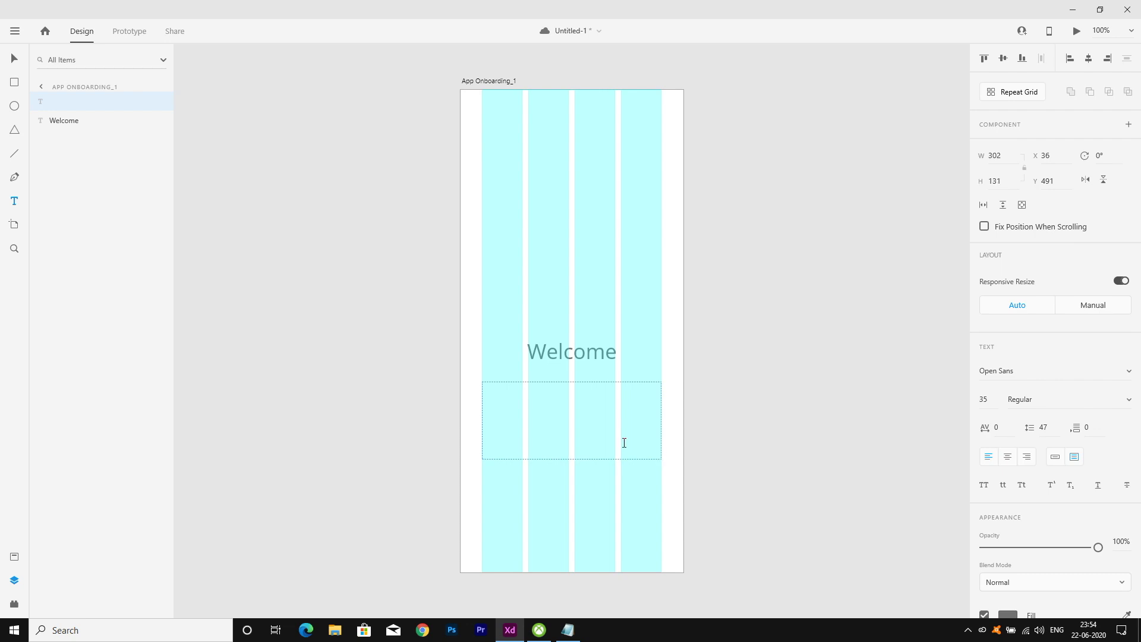
{"action": "type", "text": "Excepteur sint occaecat cupidatat non proident, sunt in culpa qui officia deserunt"}
Set the paragraph to size 14, centre-aligned, and shrink its box to fit.
{"action": "key", "text": "ctrl+a"}
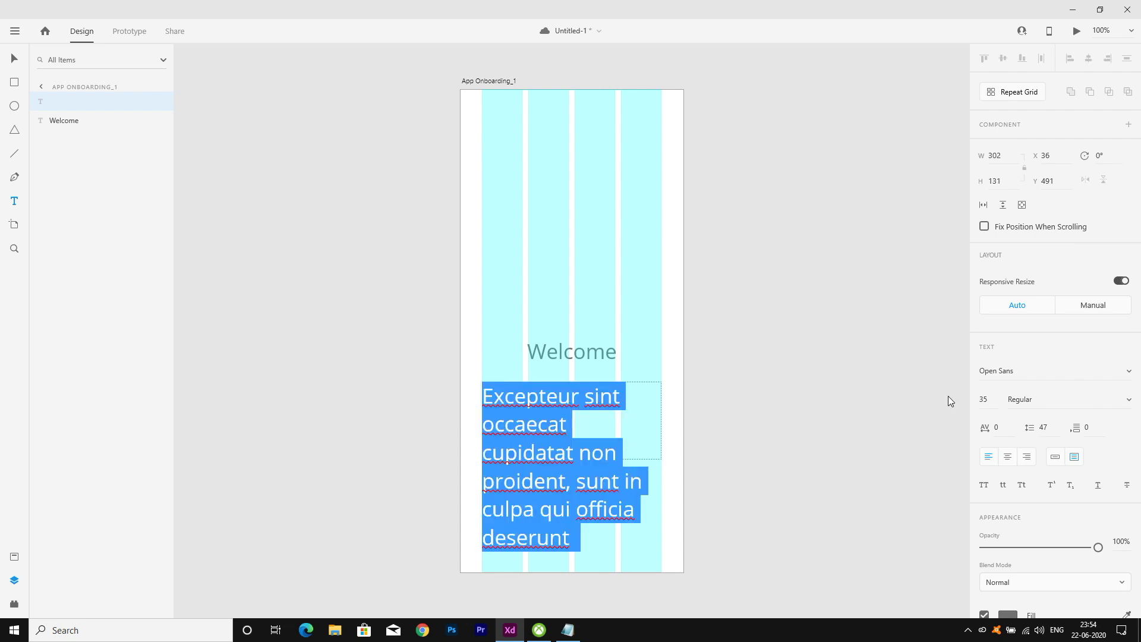
{"action": "left_click", "coordinate": [984, 399]}
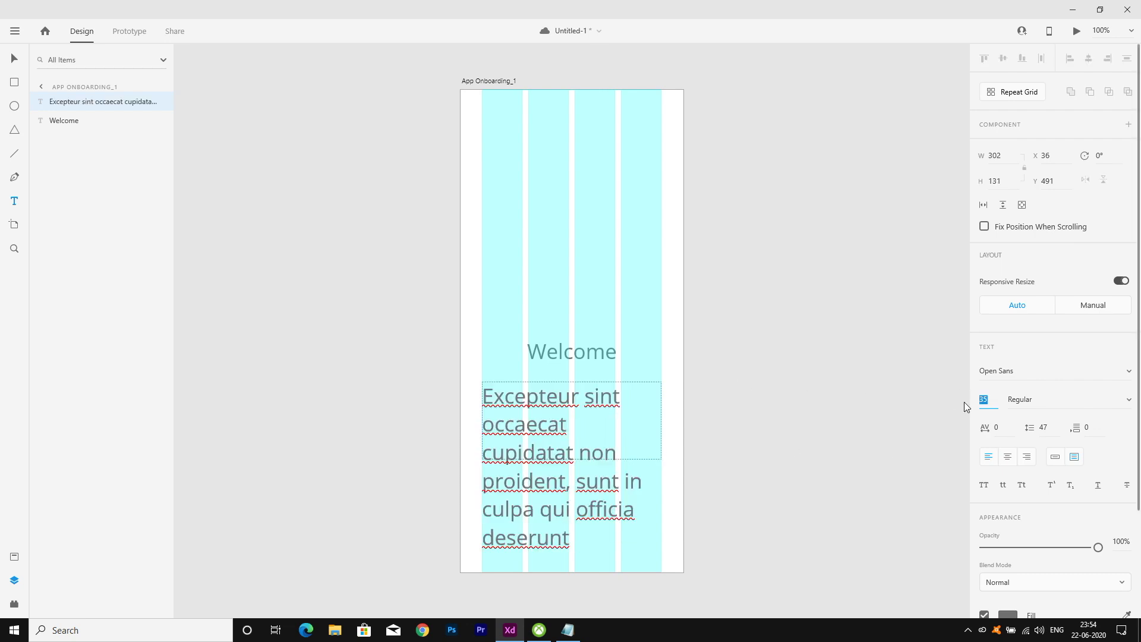
{"action": "type", "text": "1"}
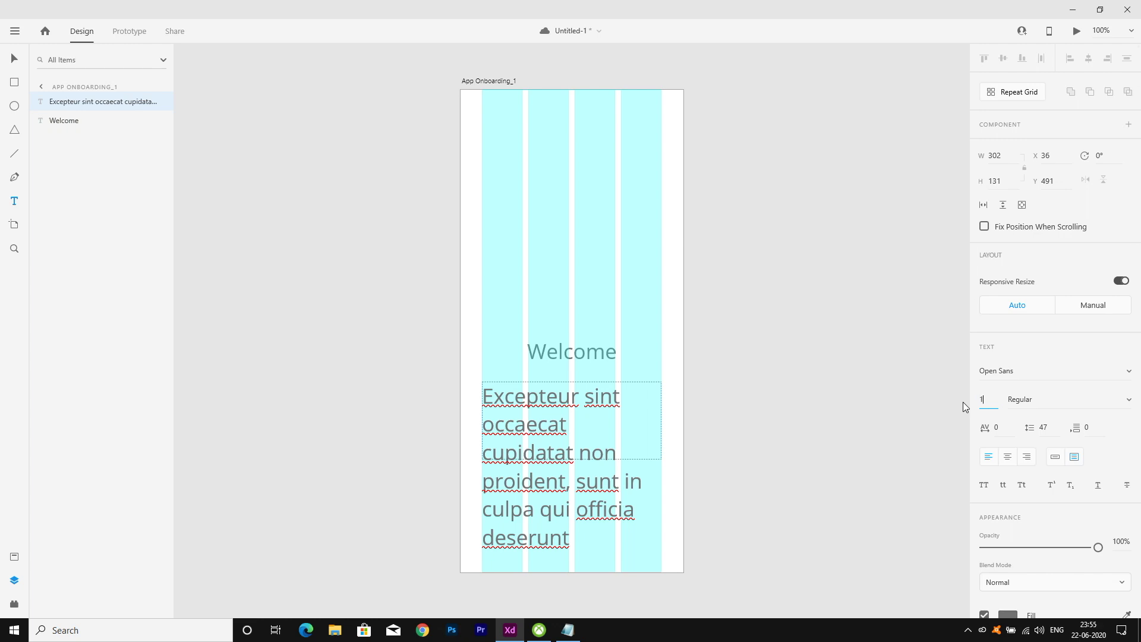
{"action": "type", "text": "4"}
{"action": "key", "text": "Return"}
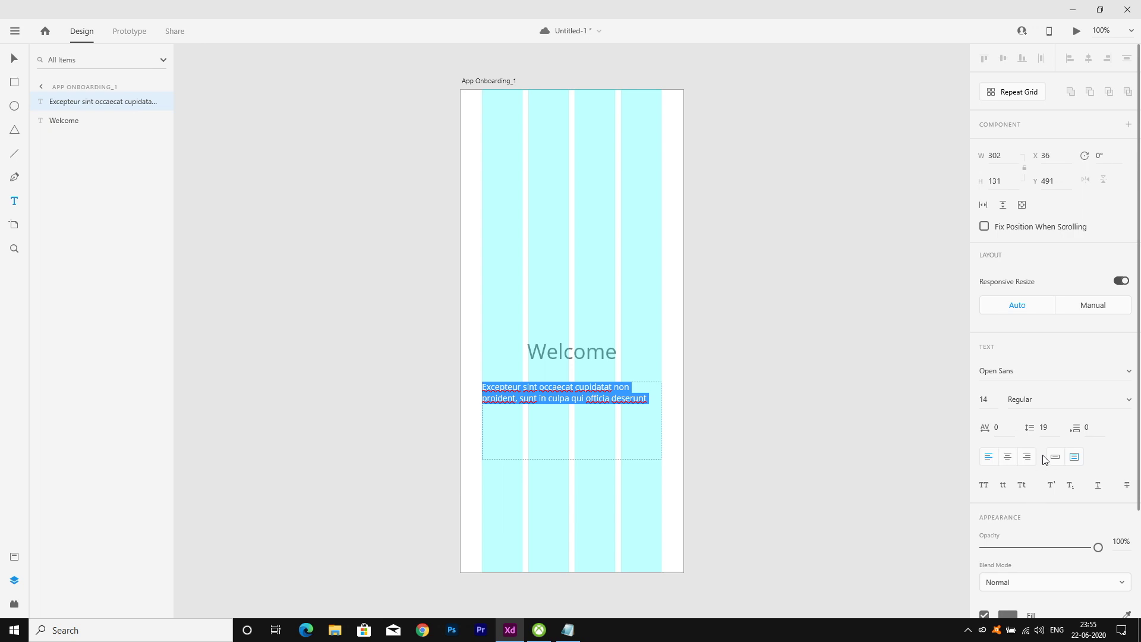
{"action": "left_click", "coordinate": [1008, 459]}
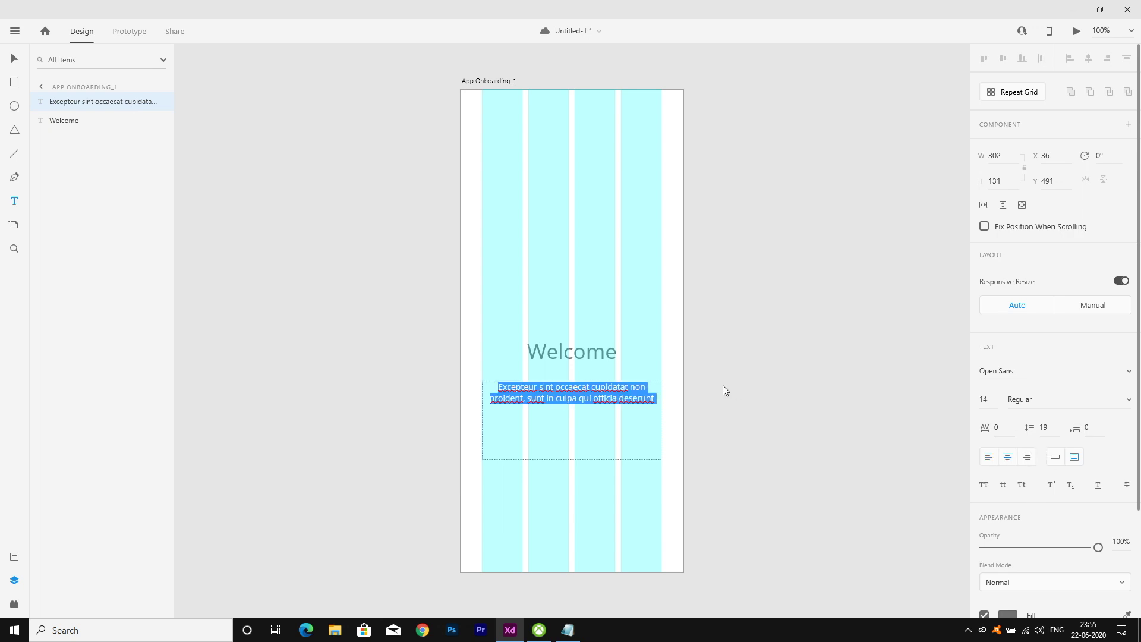
{"action": "key", "text": "Escape"}
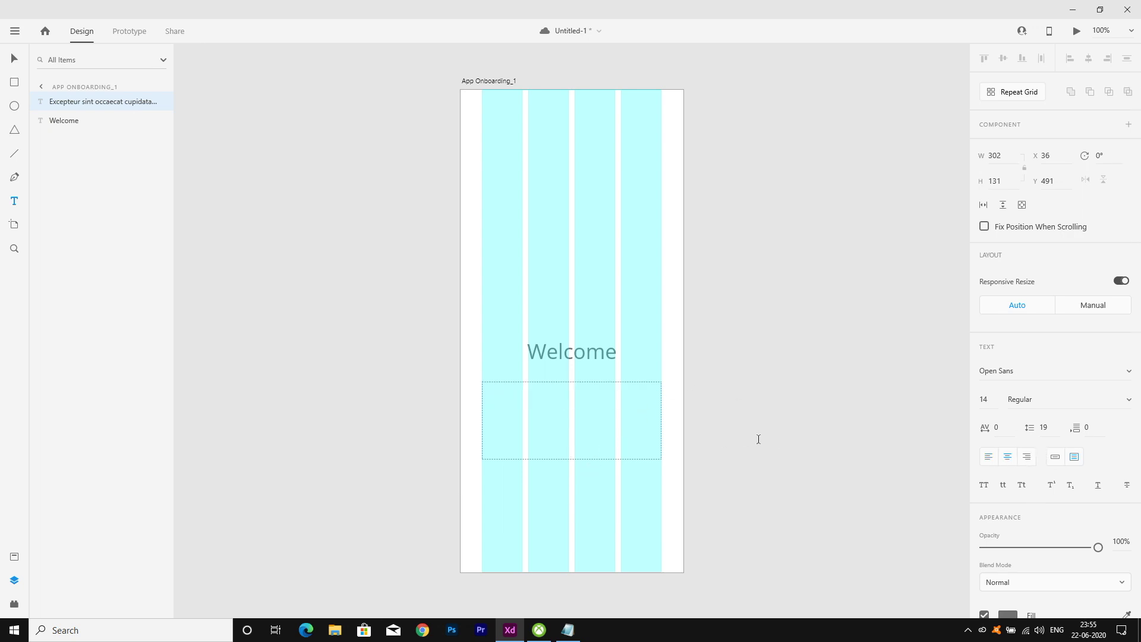
{"action": "left_click_drag", "start_coordinate": [572, 459], "coordinate": [572, 412]}
Set the paragraph's line spacing to 28, keeping font size 14.
{"action": "left_click", "coordinate": [1048, 427]}
{"action": "key", "text": "Up"}
{"action": "key", "text": "Up"}
{"action": "key", "text": "Up"}
{"action": "key", "text": "Up"}
{"action": "key", "text": "Up"}
{"action": "key", "text": "Up"}
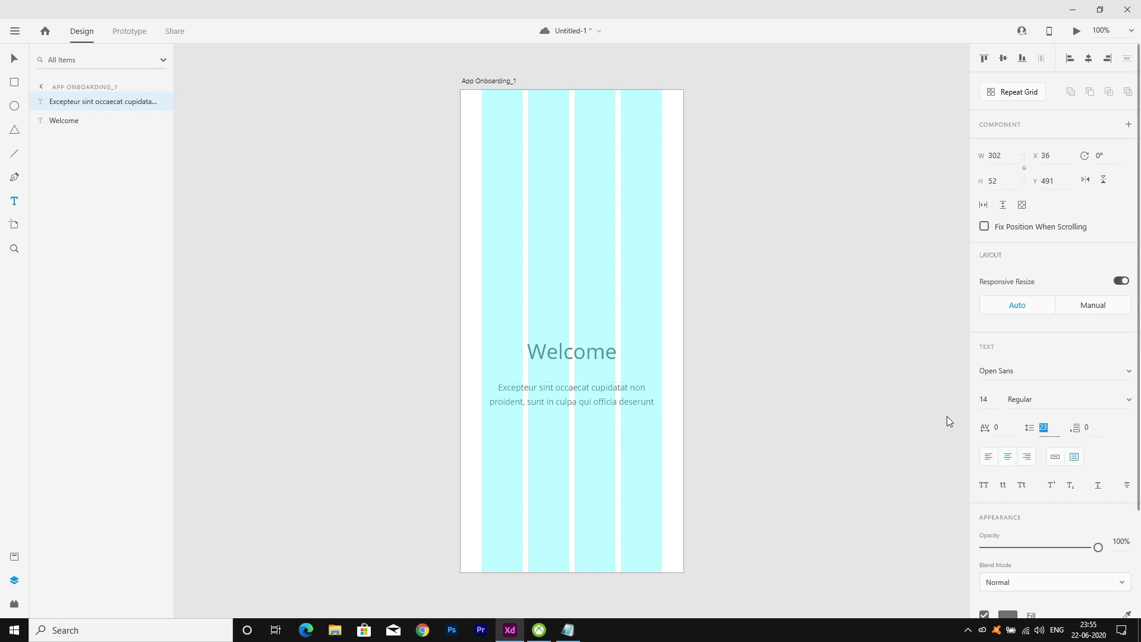
{"action": "key", "text": "Up"}
{"action": "key", "text": "shift+Tab"}
{"action": "key", "text": "shift+Tab"}
{"action": "key", "text": "shift+Tab"}
{"action": "key", "text": "Down"}
{"action": "key", "text": "Down"}
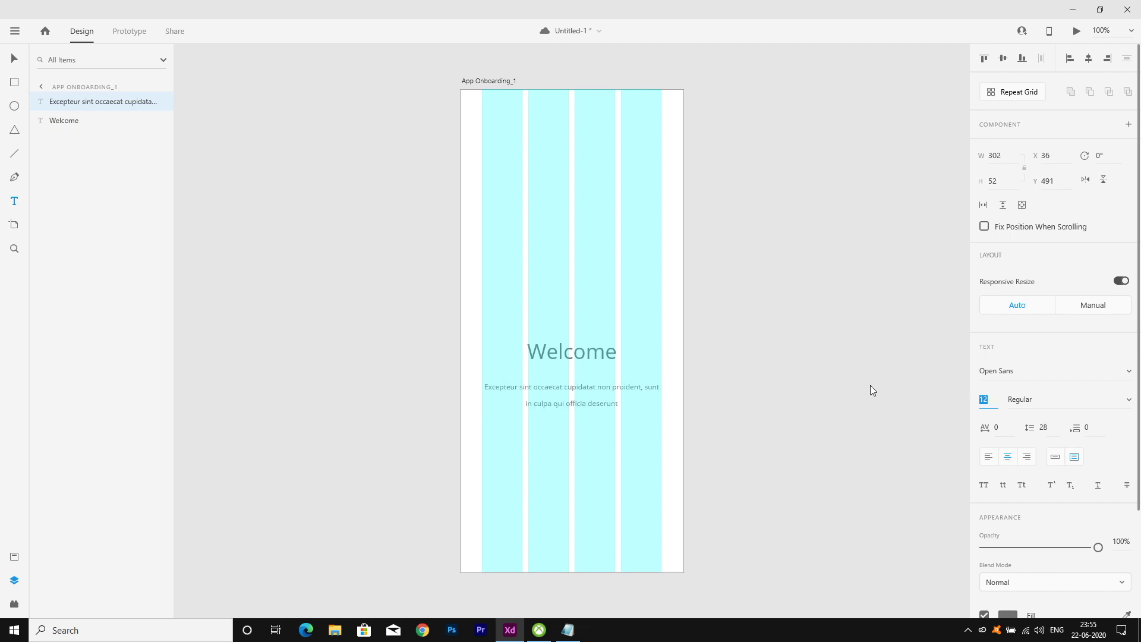
{"action": "key", "text": "Up"}
{"action": "key", "text": "Up"}
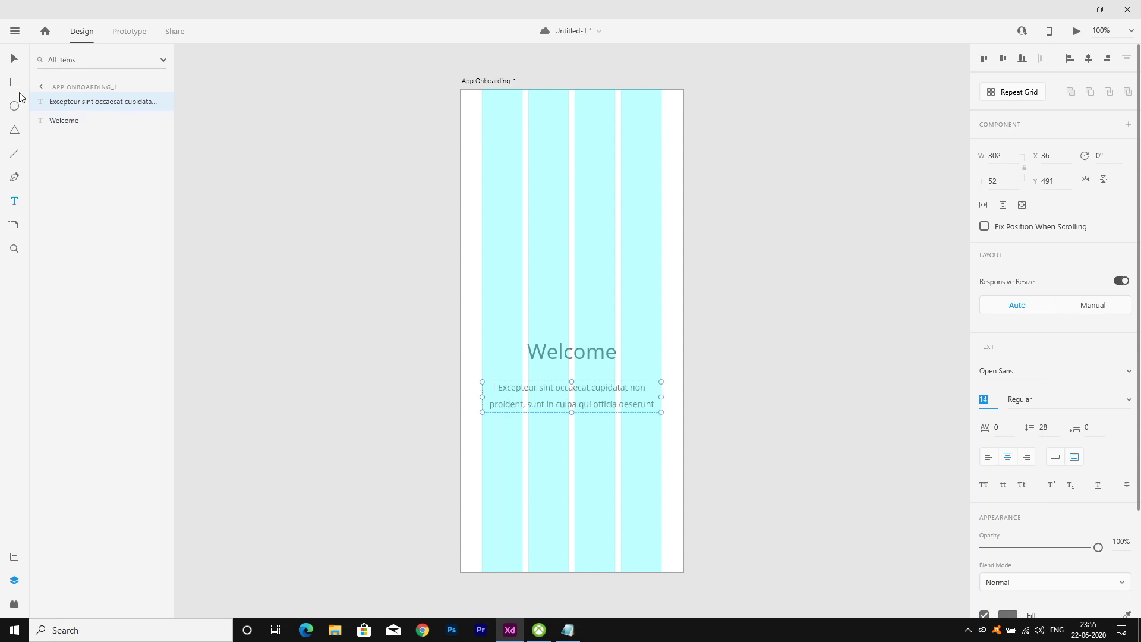
Move the paragraph up just beneath the Welcome heading.
{"action": "left_click", "coordinate": [13, 60]}
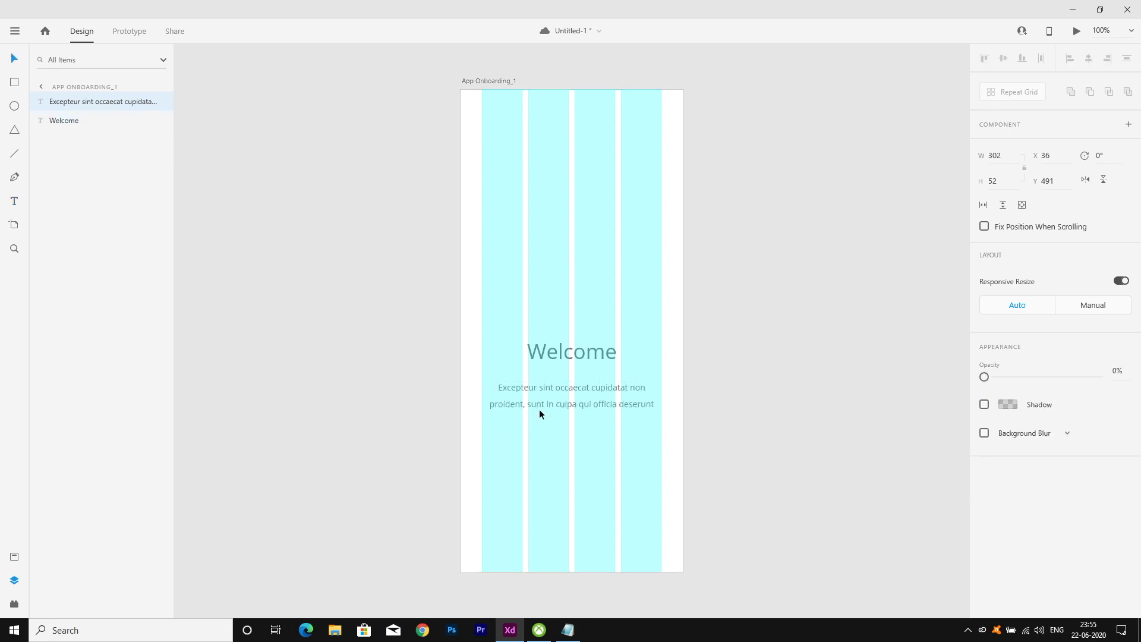
{"action": "mouse_move", "coordinate": [573, 379]}
{"action": "left_mouse_down"}
{"action": "mouse_move", "coordinate": [572, 390]}
{"action": "mouse_move", "coordinate": [572, 359]}
{"action": "left_mouse_up"}
{"action": "left_click", "coordinate": [571, 353]}
{"action": "left_click", "coordinate": [707, 340]}
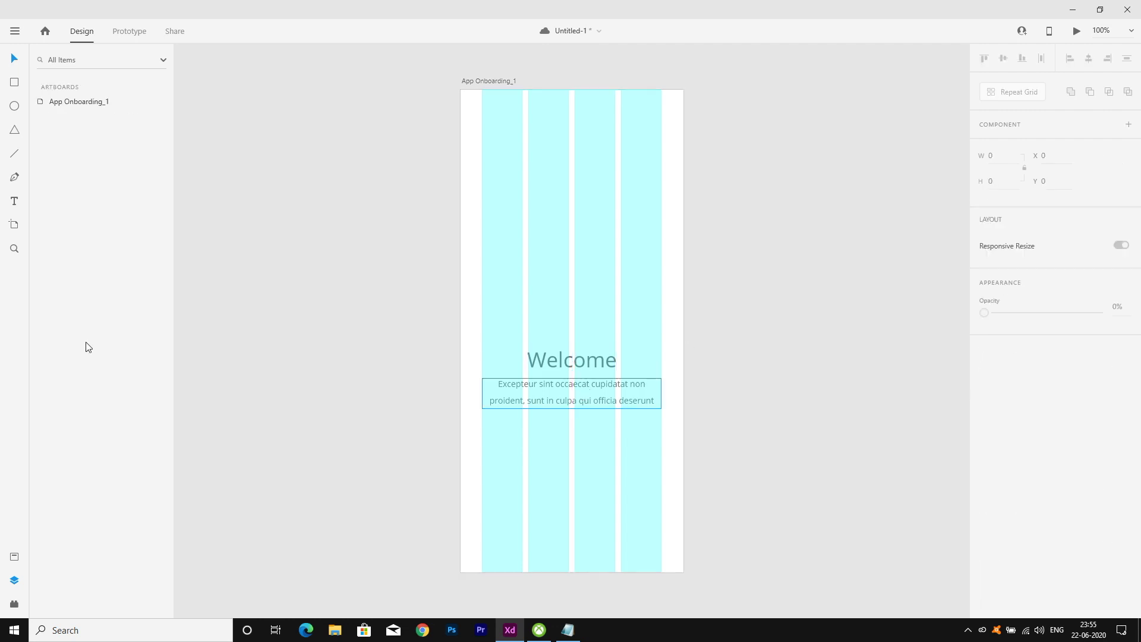
{"action": "left_click", "coordinate": [15, 106]}
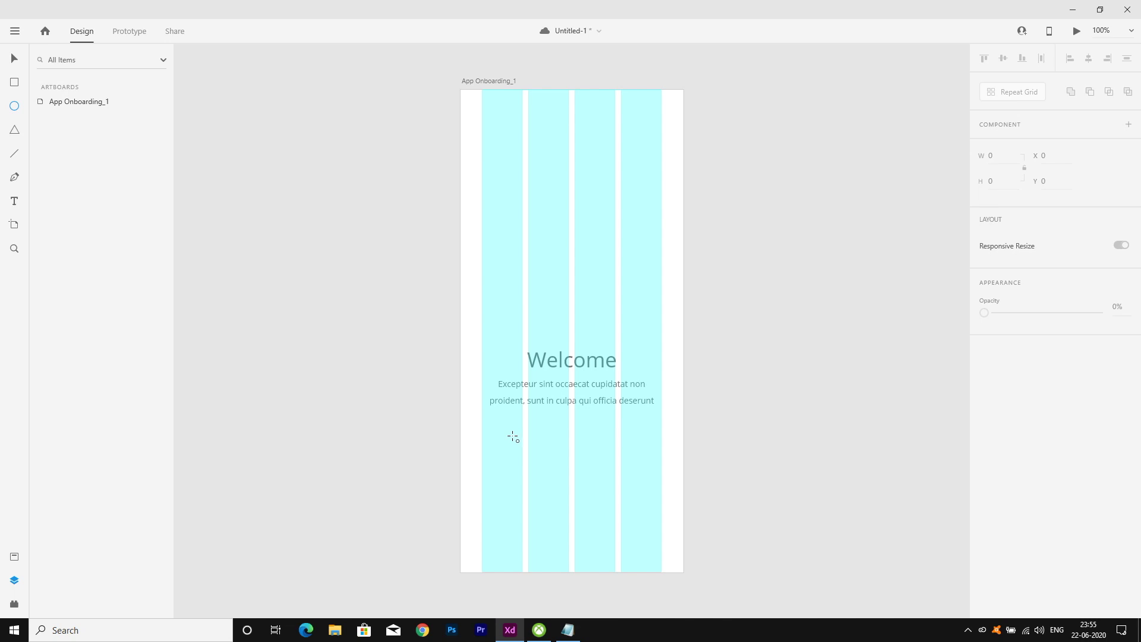
Draw a small circle below the paragraph with no border and a #404040 fill.
{"action": "left_click", "coordinate": [531, 442]}
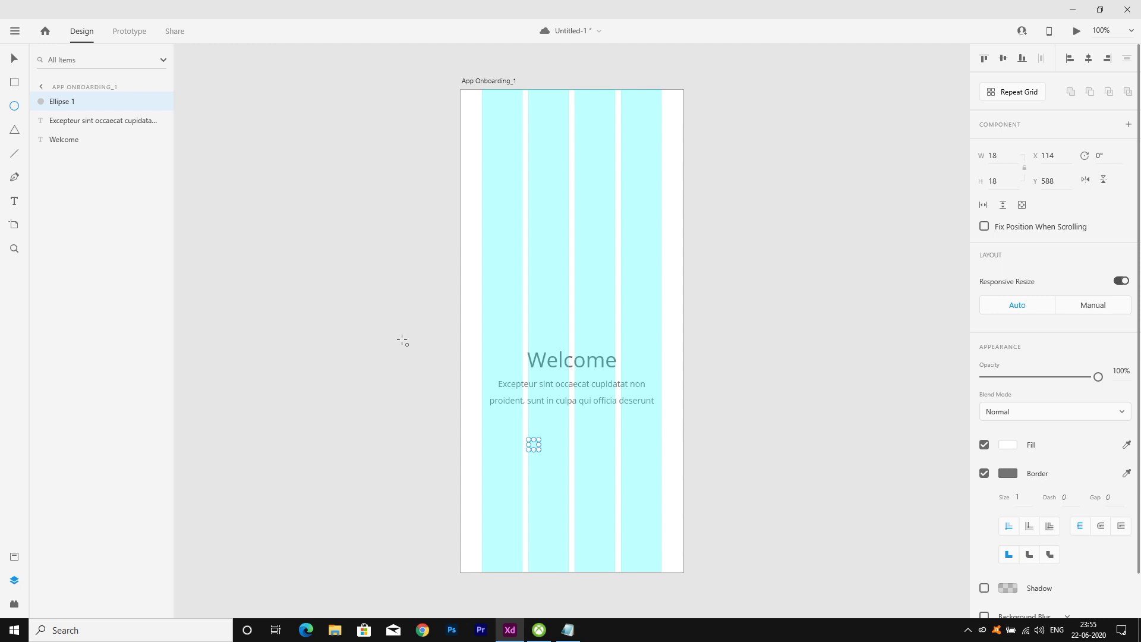
{"action": "left_click", "coordinate": [984, 473]}
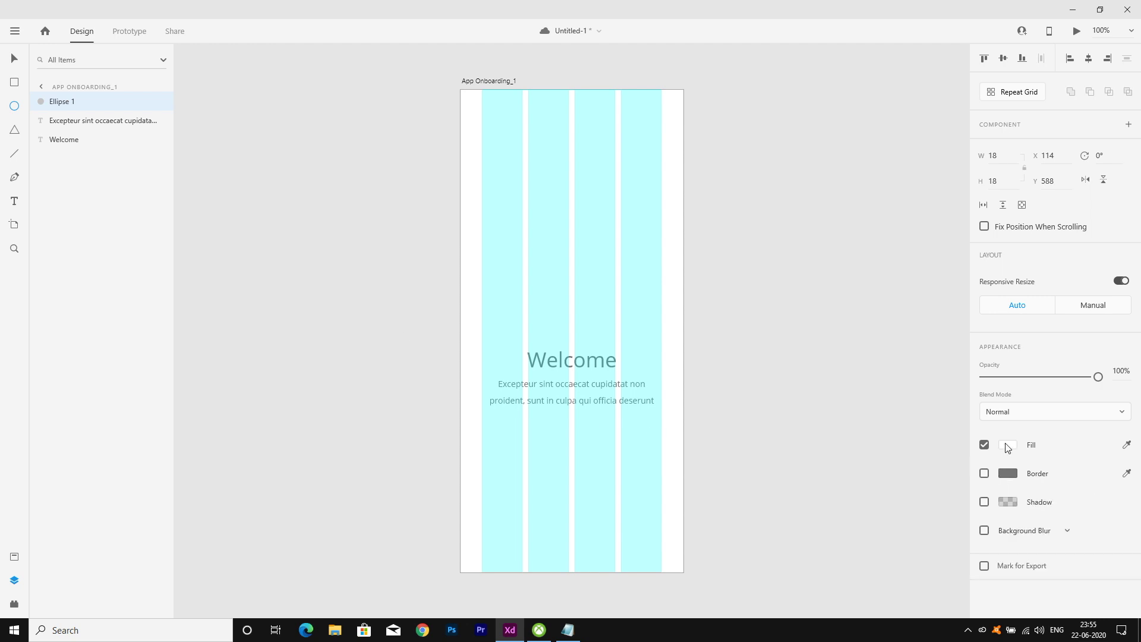
{"action": "left_click", "coordinate": [1007, 446]}
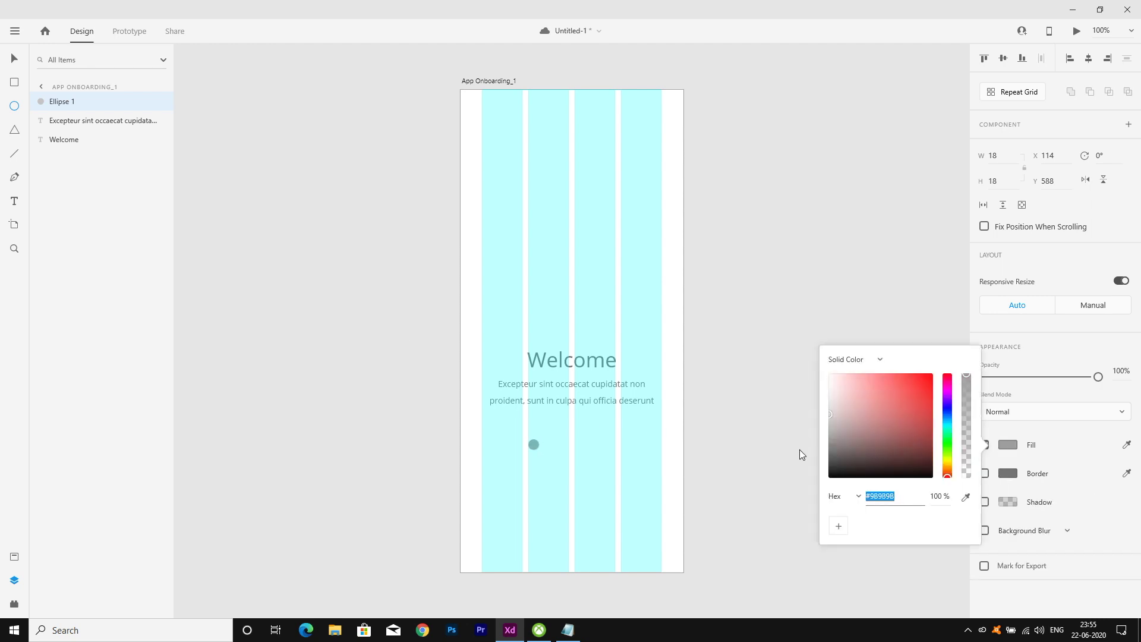
{"action": "left_click", "coordinate": [13, 56]}
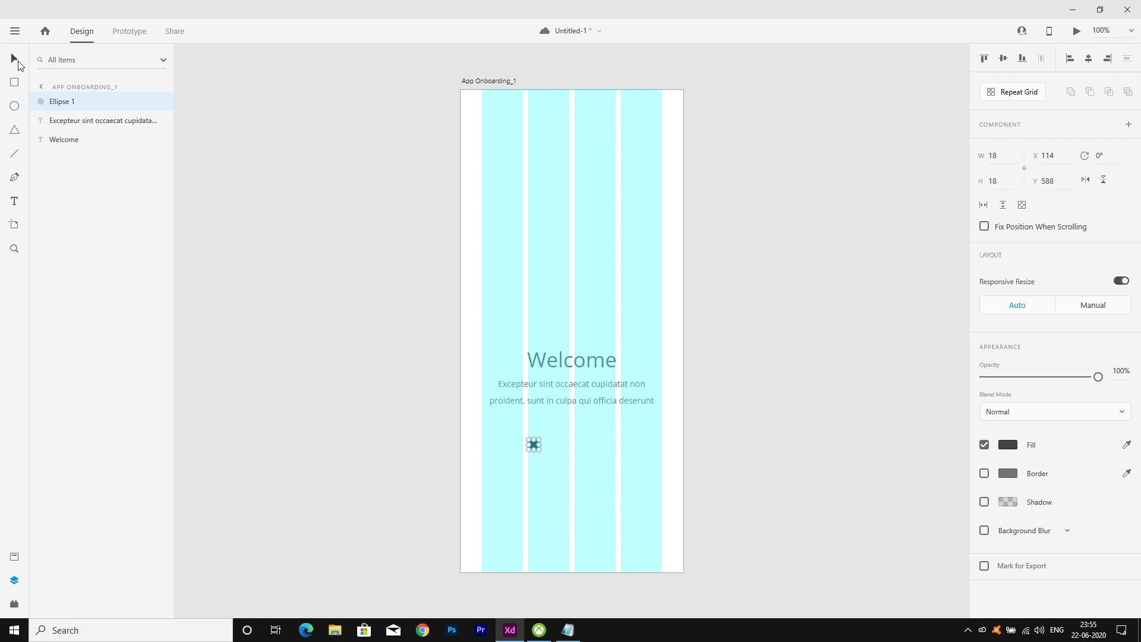
Hide the App Onboarding_1 artboard's layout grid.
{"action": "left_click", "coordinate": [722, 488]}
{"action": "left_click", "coordinate": [723, 485]}
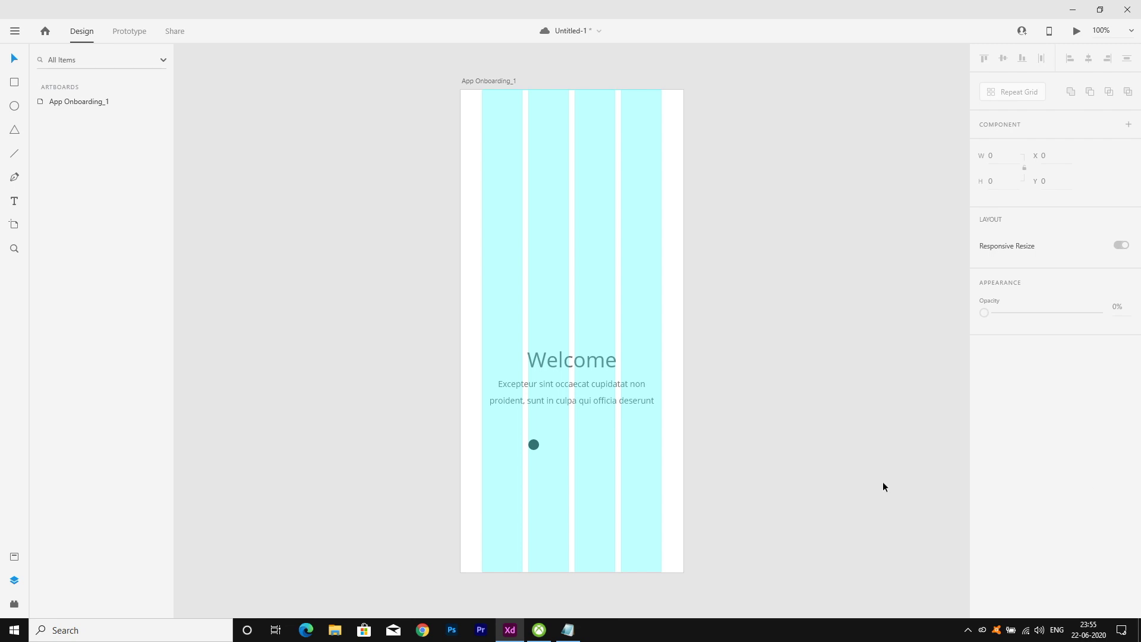
{"action": "left_click", "coordinate": [601, 468]}
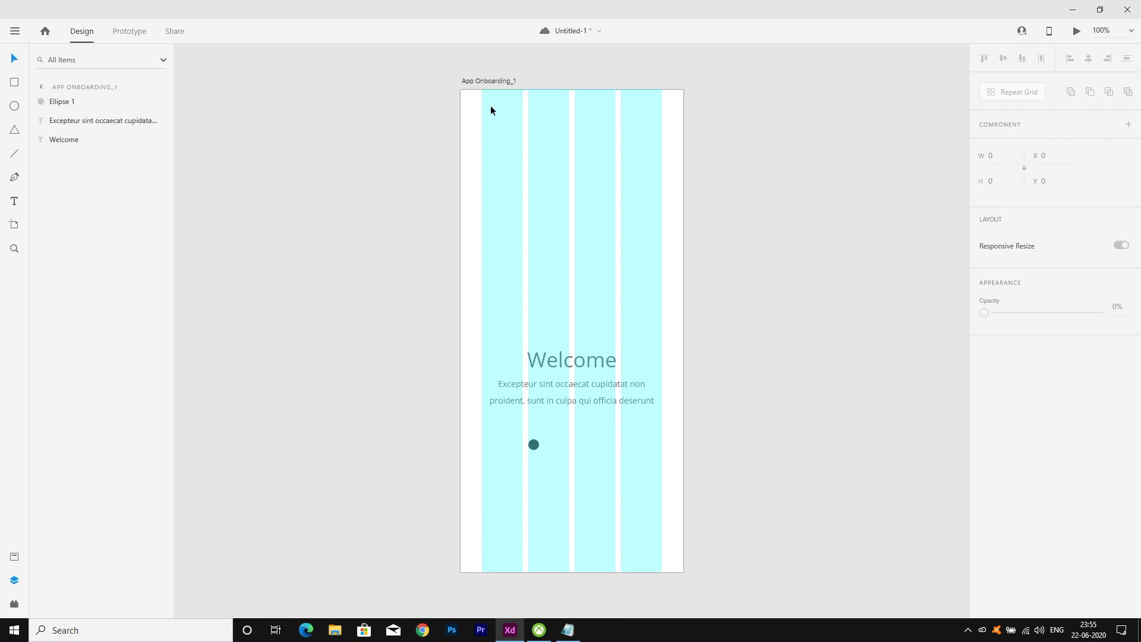
{"action": "left_click", "coordinate": [482, 81]}
{"action": "left_click", "coordinate": [984, 469]}
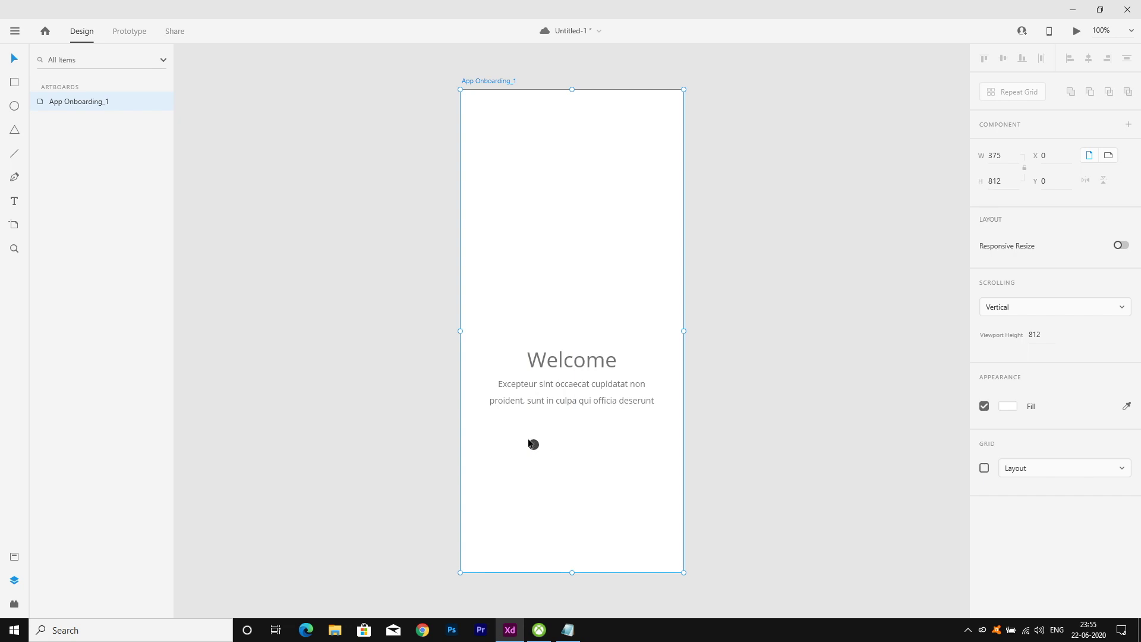
{"action": "left_click", "coordinate": [531, 443]}
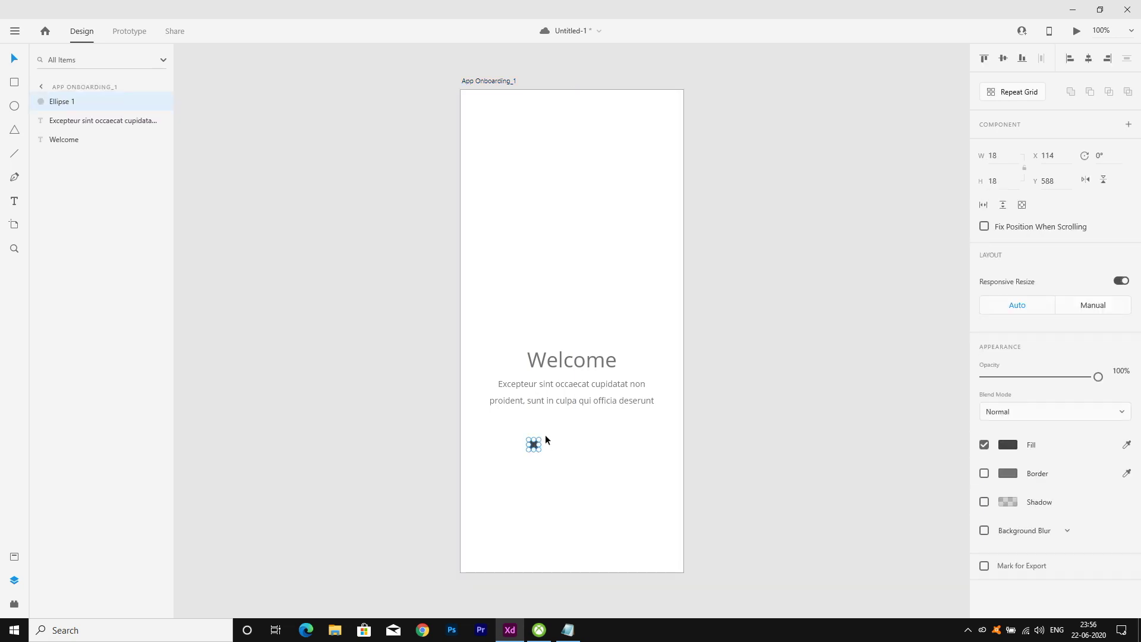
Resize the circle to 12 × 12 and make two copies in a row to its right.
{"action": "key", "text": "ctrl+="}
{"action": "left_click_drag", "start_coordinate": [613, 510], "coordinate": [608, 402]}
{"action": "scroll", "coordinate": [609, 402], "scroll_direction": "down", "scroll_amount": 1}
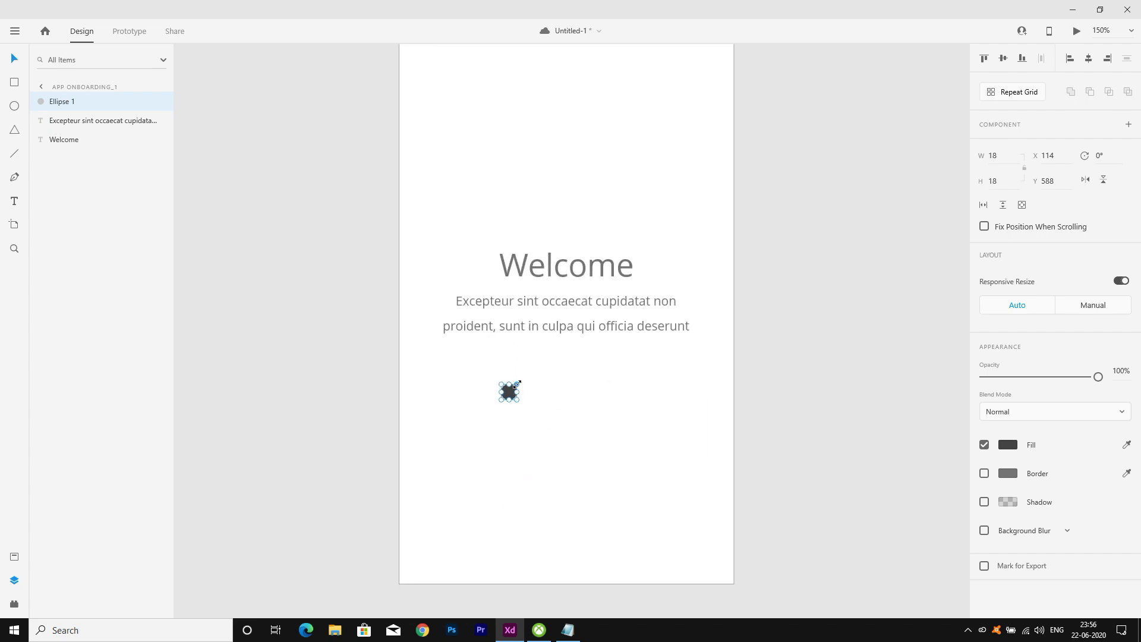
{"action": "left_click_drag", "start_coordinate": [516, 385], "coordinate": [510, 389]}
{"action": "left_click", "coordinate": [505, 394]}
{"action": "key", "text": "ctrl+d"}
{"action": "left_click_drag", "start_coordinate": [506, 394], "coordinate": [525, 394]}
{"action": "left_click_drag", "start_coordinate": [524, 396], "coordinate": [633, 462]}
Nudge the three dots to centre them under the text.
{"action": "left_click", "coordinate": [619, 404]}
{"action": "scroll", "coordinate": [612, 423], "scroll_direction": "up", "scroll_amount": 1}
{"action": "key", "text": "shift+Right"}
{"action": "key", "text": "Left"}
{"action": "key", "text": "Left"}
{"action": "key", "text": "Left"}
{"action": "key", "text": "Left"}
{"action": "key", "text": "Left"}
{"action": "key", "text": "Left"}
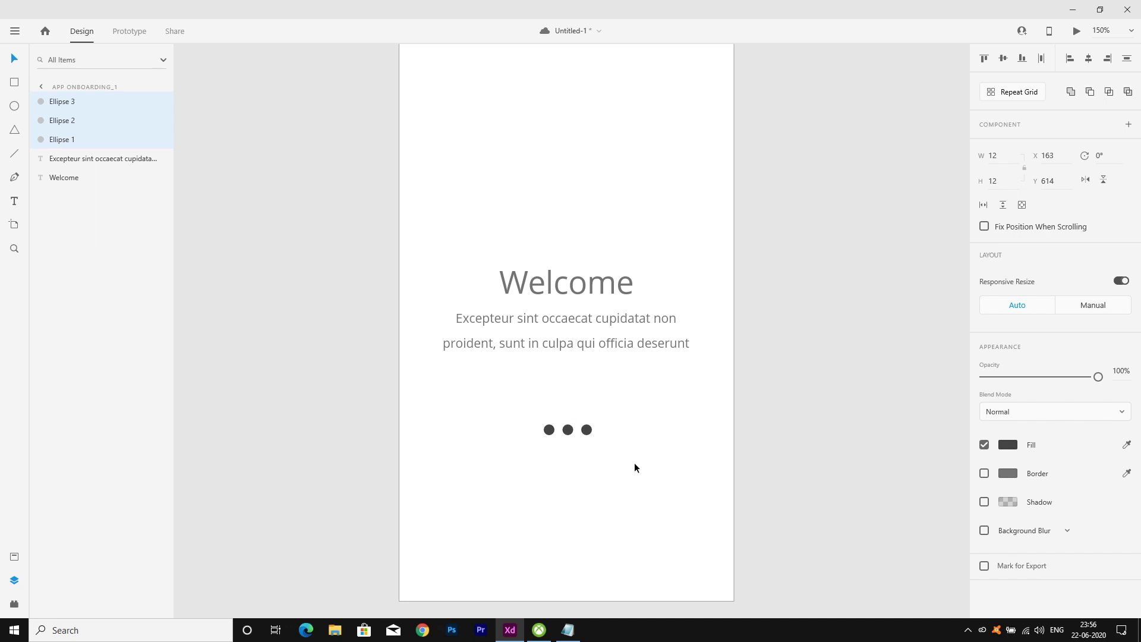
{"action": "left_click", "coordinate": [579, 451]}
Give the second dot a light grey fill and eyedrop the same grey onto the third.
{"action": "left_click", "coordinate": [565, 429]}
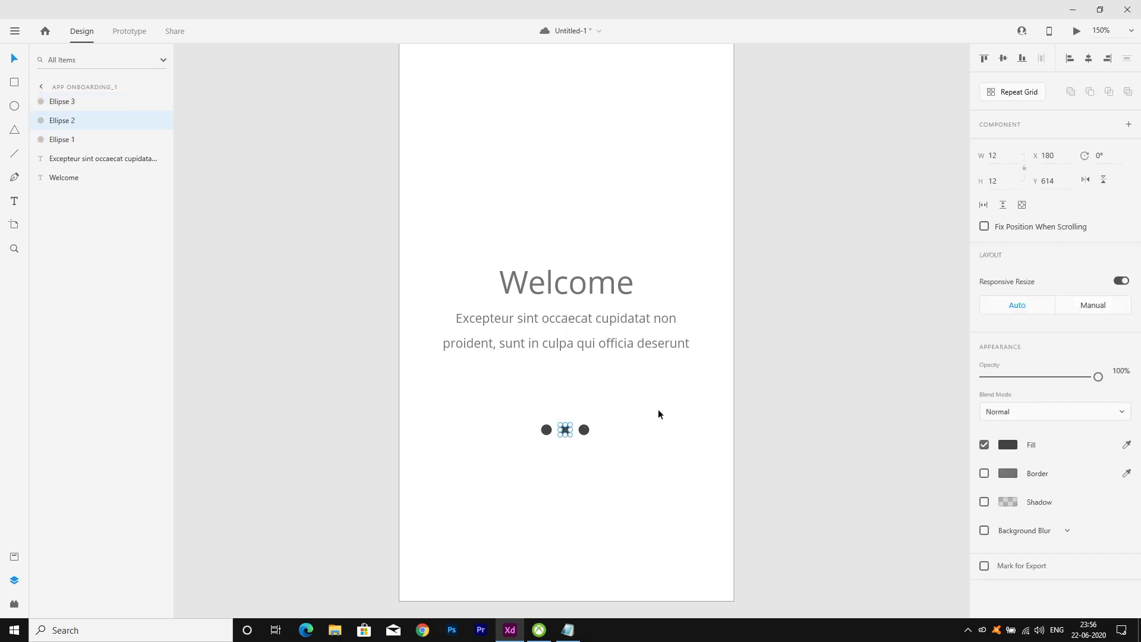
{"action": "left_click", "coordinate": [1008, 444]}
{"action": "left_click", "coordinate": [840, 404]}
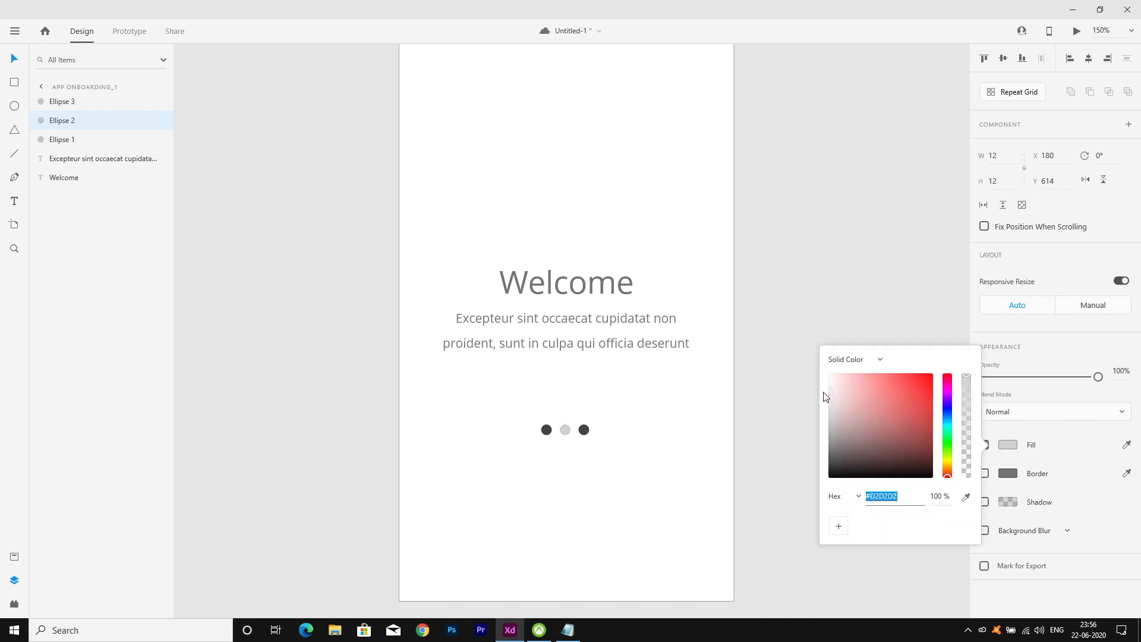
{"action": "left_click", "coordinate": [568, 428]}
{"action": "left_click", "coordinate": [583, 429]}
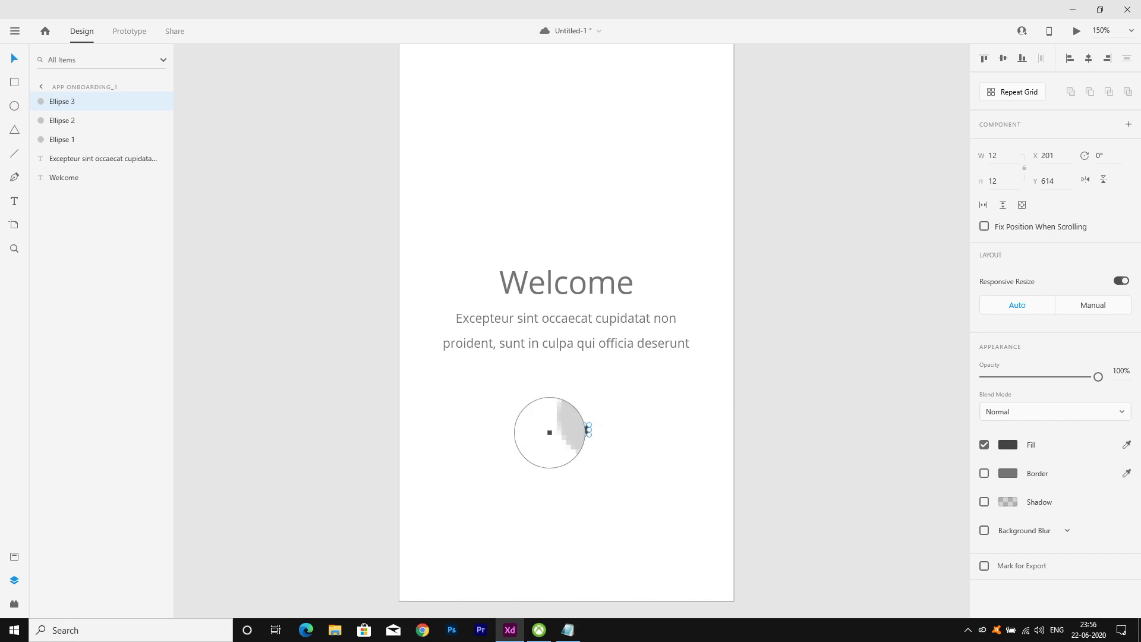
{"action": "left_click", "coordinate": [570, 426]}
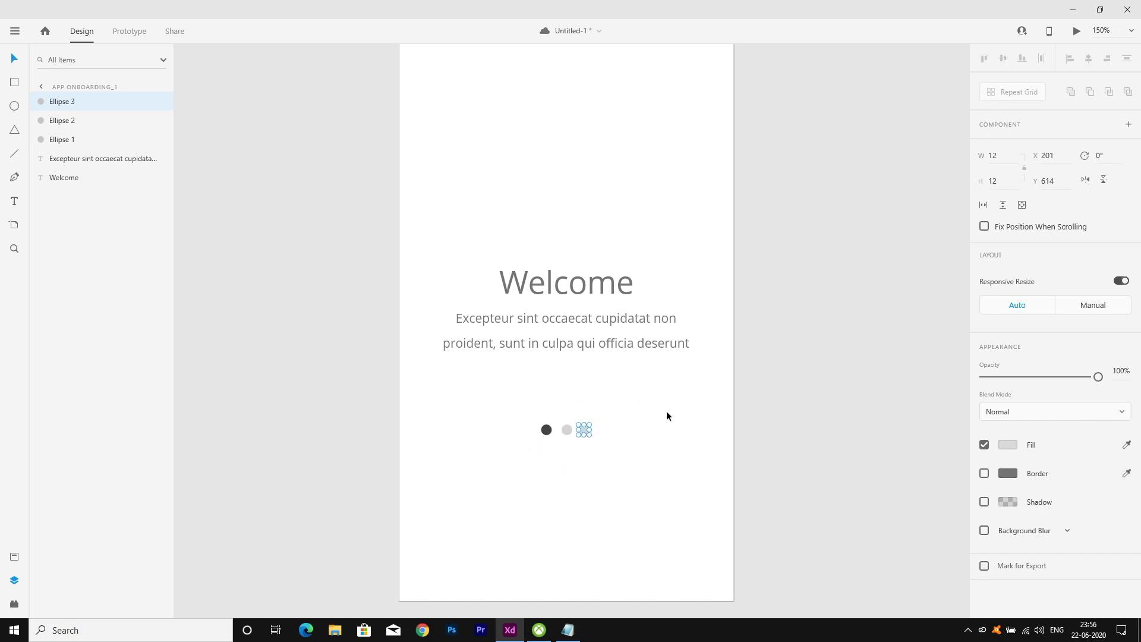
{"action": "key", "text": "Escape"}
{"action": "left_click", "coordinate": [582, 429]}
Clear the selection and zoom back to 100%.
{"action": "left_click", "coordinate": [642, 353]}
{"action": "key", "text": "Escape"}
{"action": "scroll", "coordinate": [648, 410], "scroll_direction": "up", "scroll_amount": 1}
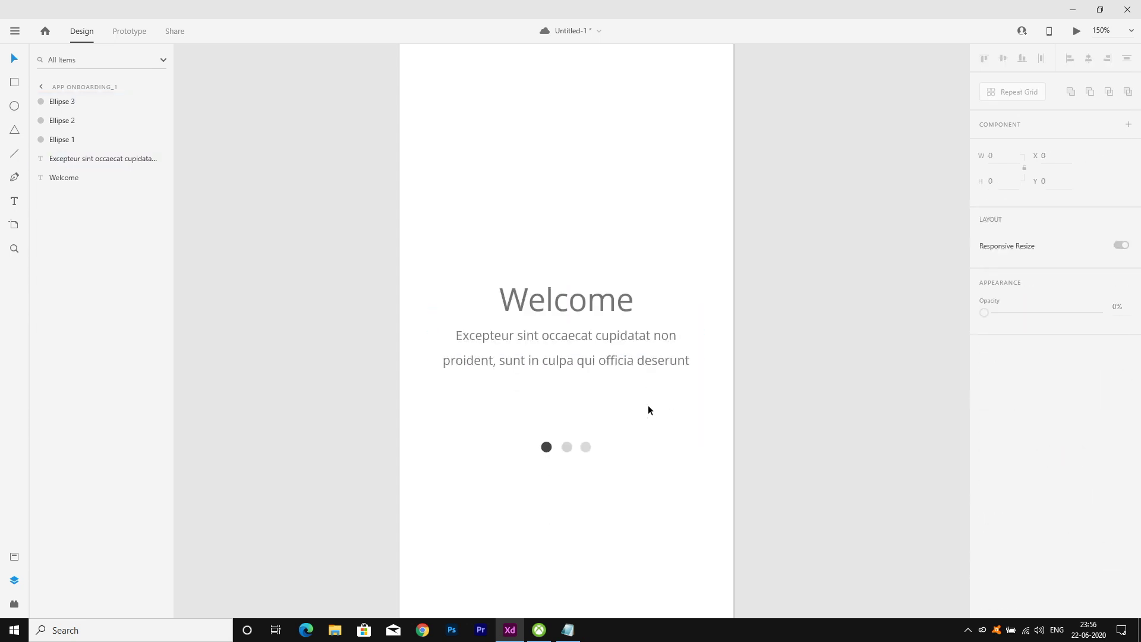
{"action": "key", "text": "ctrl+1"}
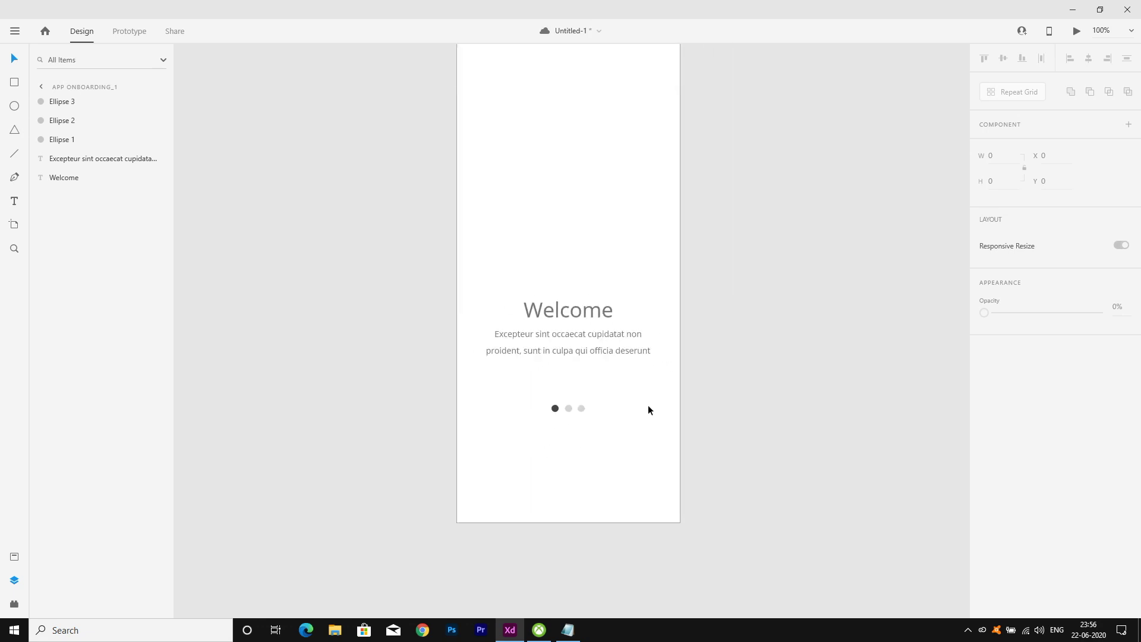
{"action": "scroll", "coordinate": [618, 303], "scroll_direction": "up", "scroll_amount": 1}
{"action": "scroll", "coordinate": [576, 333], "scroll_direction": "down", "scroll_amount": 4}
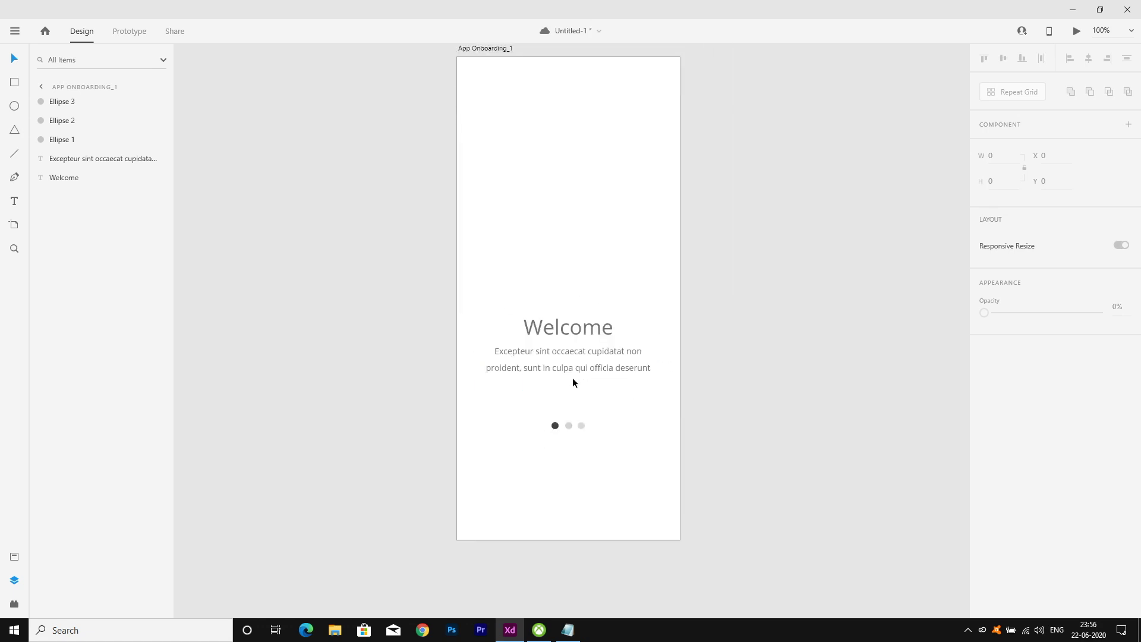
Add a 'Next' label below the dots, set to uppercase and bold.
{"action": "left_click", "coordinate": [564, 367]}
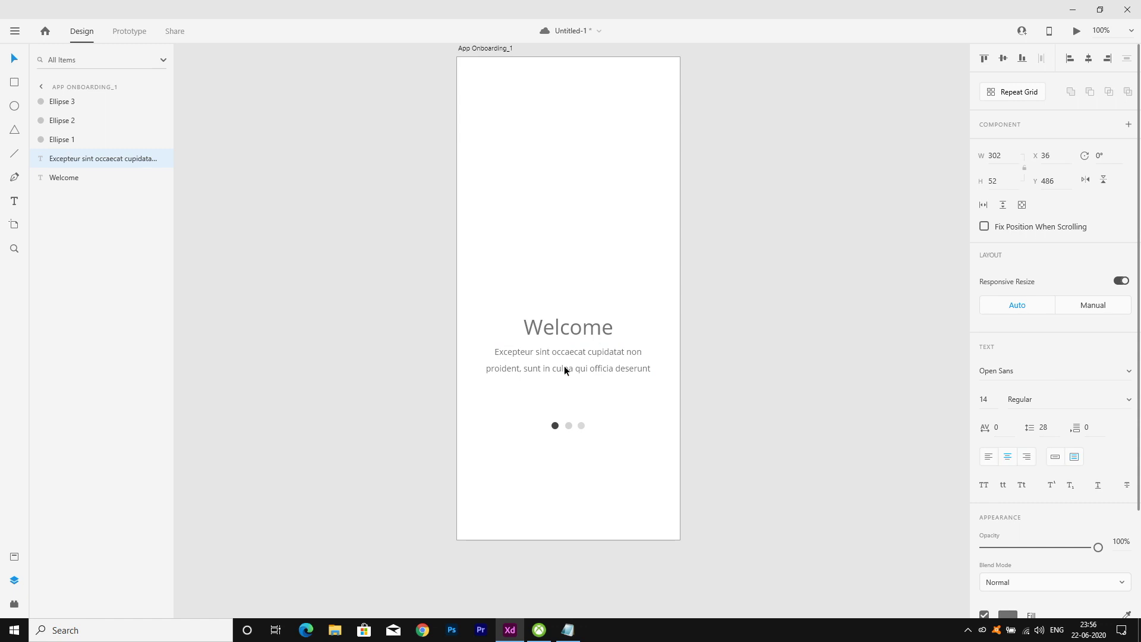
{"action": "left_click", "coordinate": [15, 202]}
{"action": "left_click", "coordinate": [604, 491]}
{"action": "type", "text": "Next"}
{"action": "key", "text": "ctrl+a"}
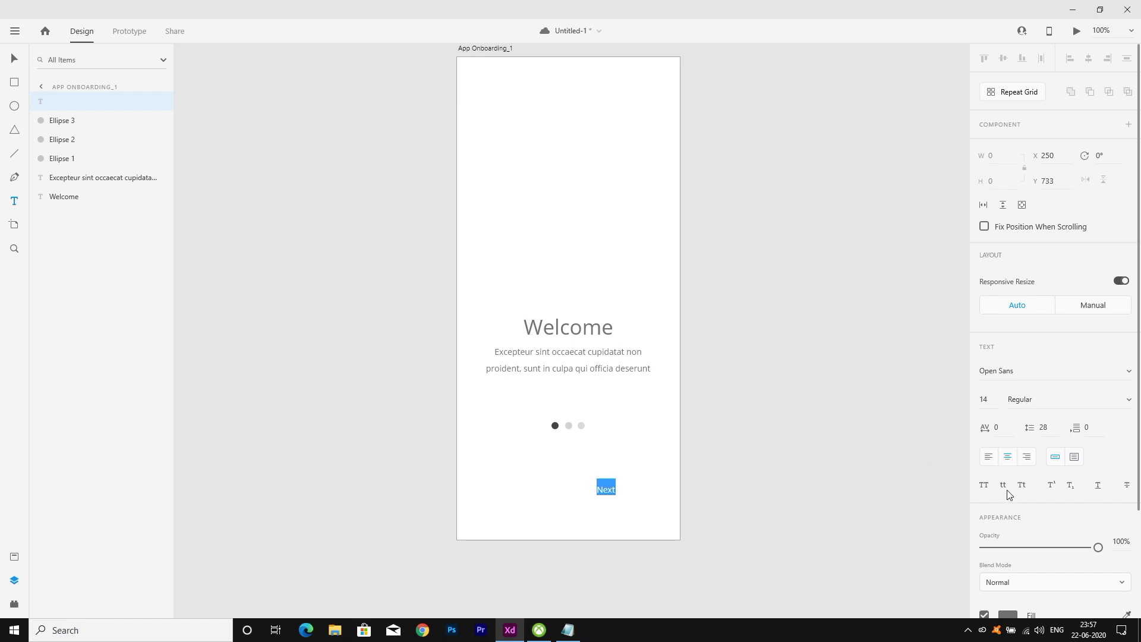
{"action": "left_click", "coordinate": [985, 484]}
{"action": "left_click", "coordinate": [1129, 401]}
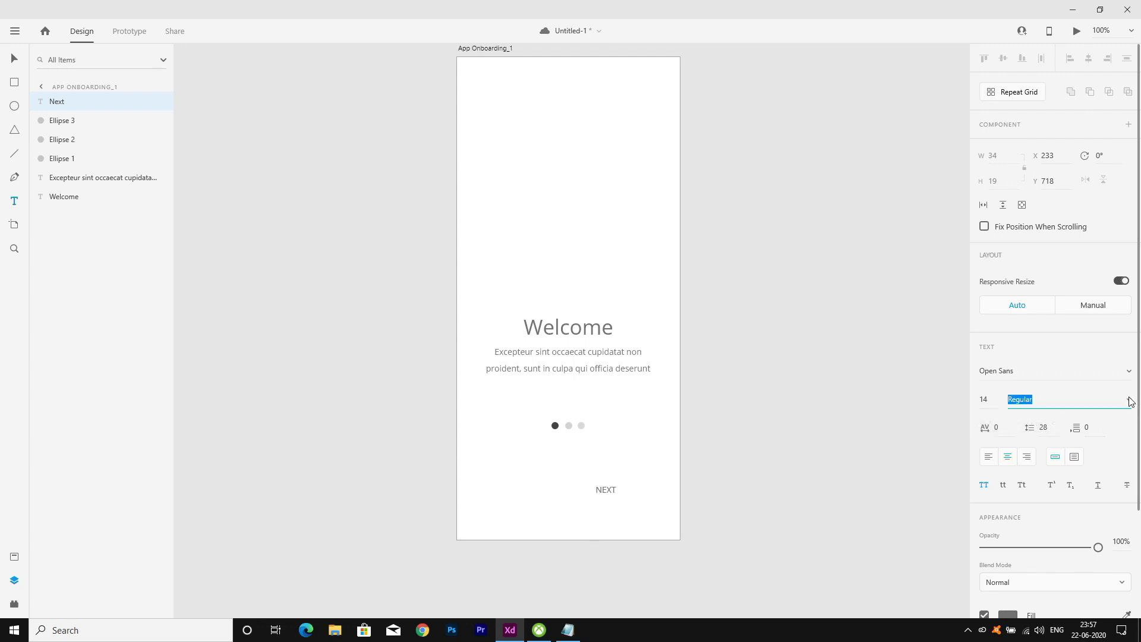
{"action": "left_click", "coordinate": [1037, 449]}
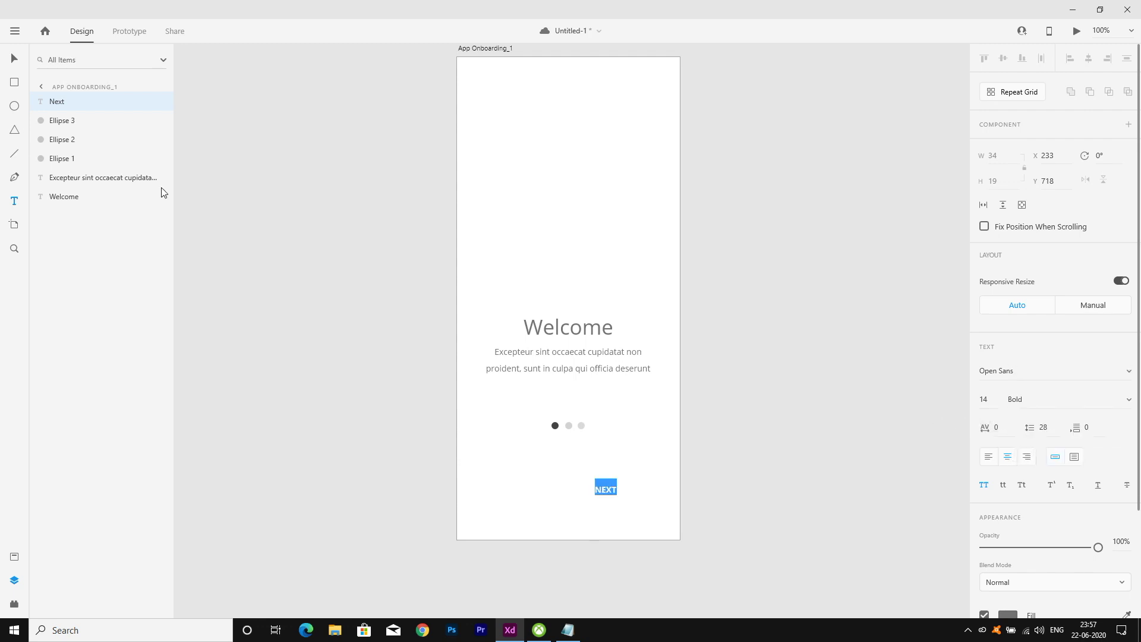
Move the NEXT label to the lower right, in line with the paragraph's right edge.
{"action": "left_click", "coordinate": [14, 58]}
{"action": "left_click", "coordinate": [316, 395]}
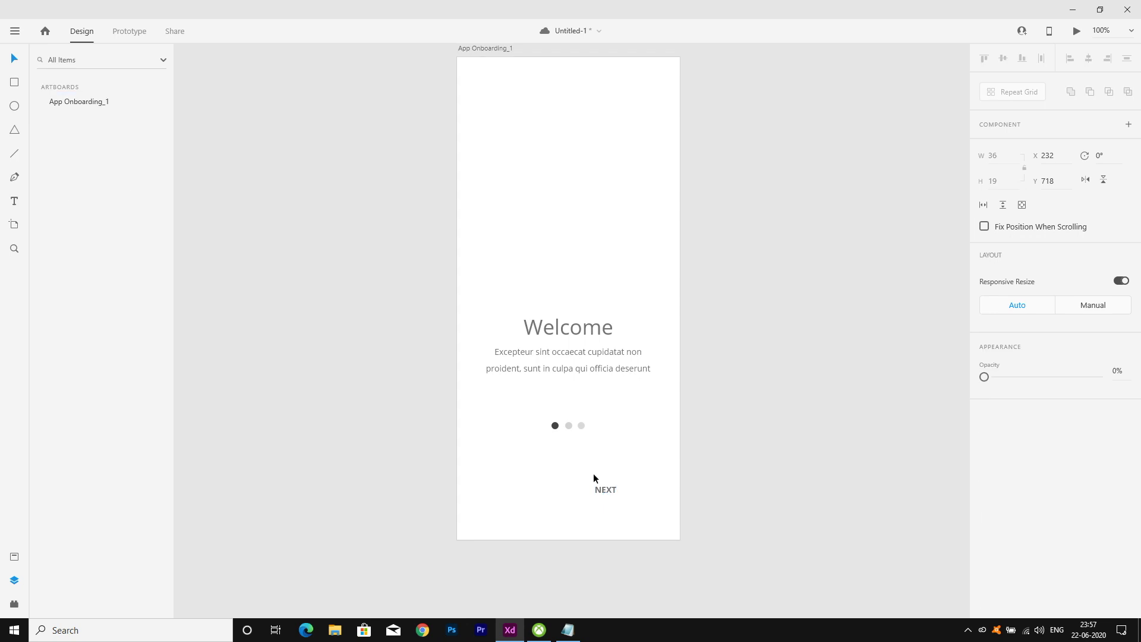
{"action": "left_click_drag", "start_coordinate": [610, 493], "coordinate": [645, 491]}
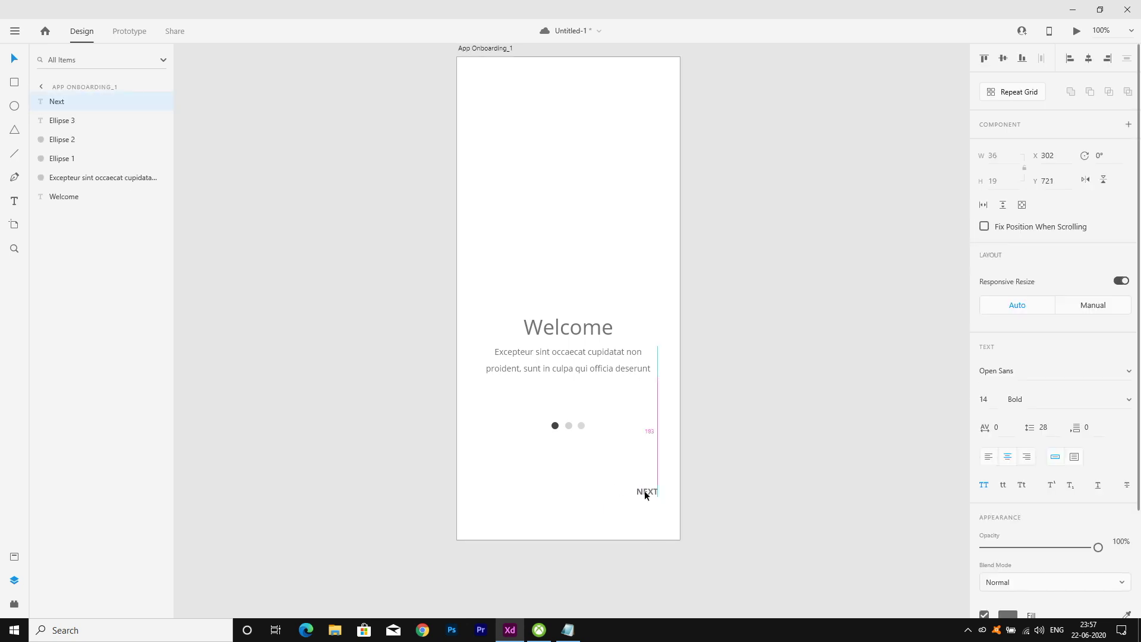
{"action": "left_click", "coordinate": [742, 443]}
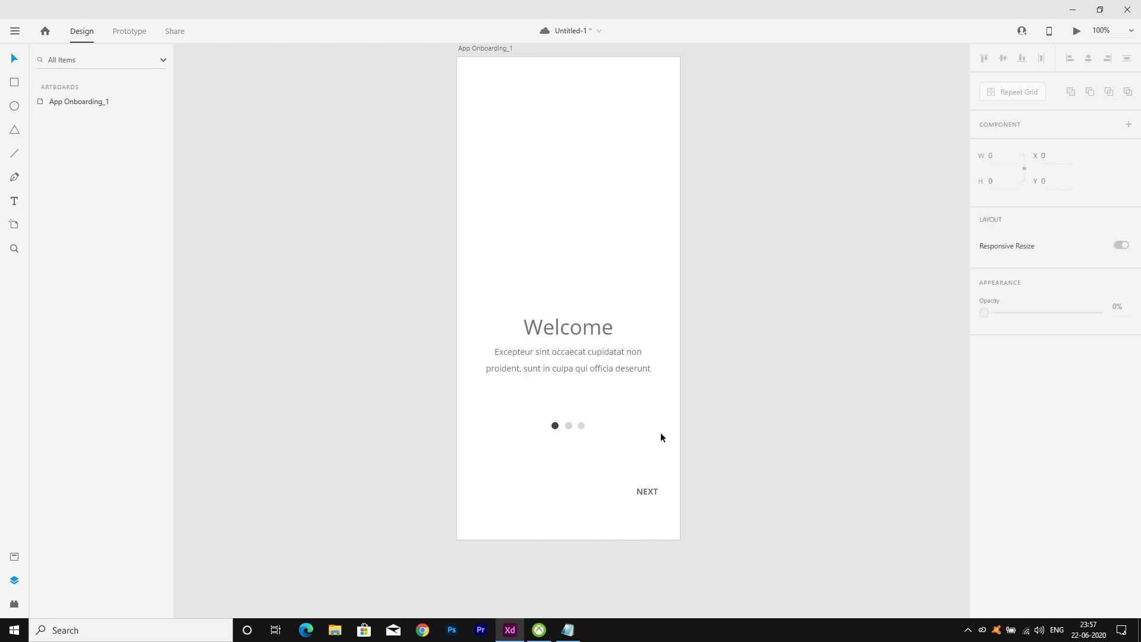
Shift the Welcome heading slightly right, then select the artboard and clear the selection.
{"action": "scroll", "coordinate": [653, 435], "scroll_direction": "up", "scroll_amount": 2}
{"action": "left_click", "coordinate": [582, 423]}
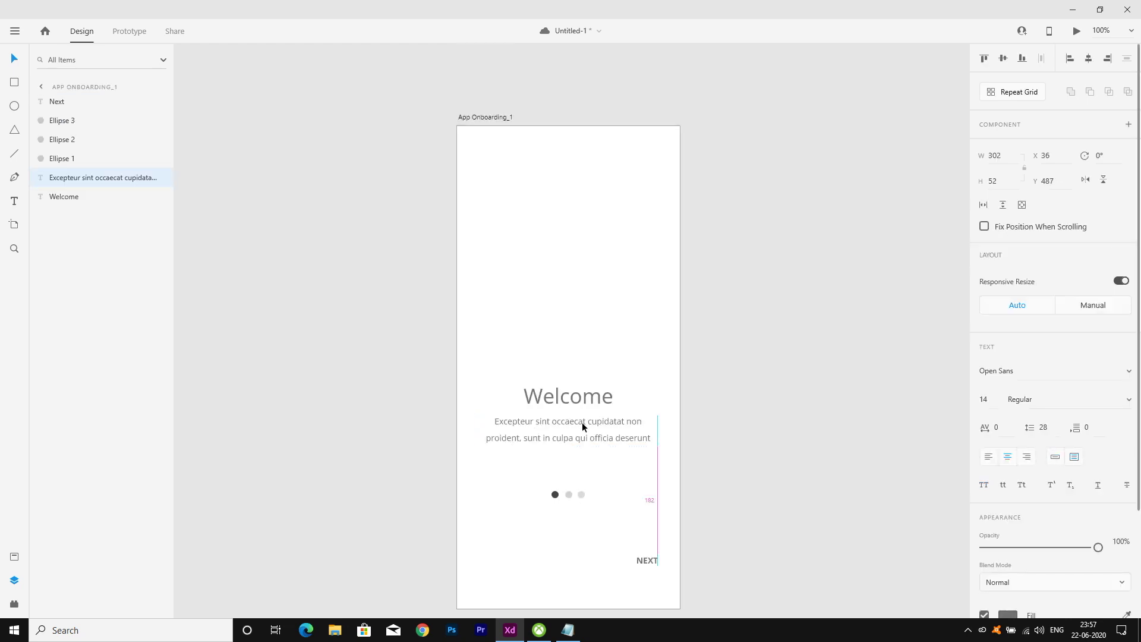
{"action": "left_click", "coordinate": [591, 399]}
{"action": "left_click_drag", "start_coordinate": [592, 400], "coordinate": [592, 400]}
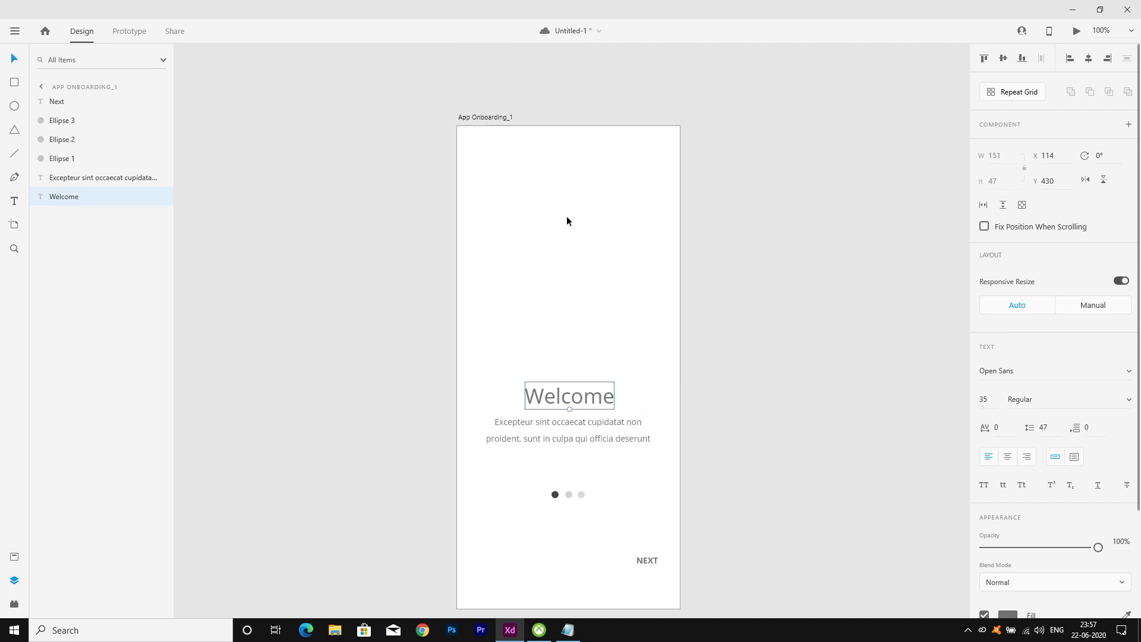
{"action": "left_click", "coordinate": [480, 117]}
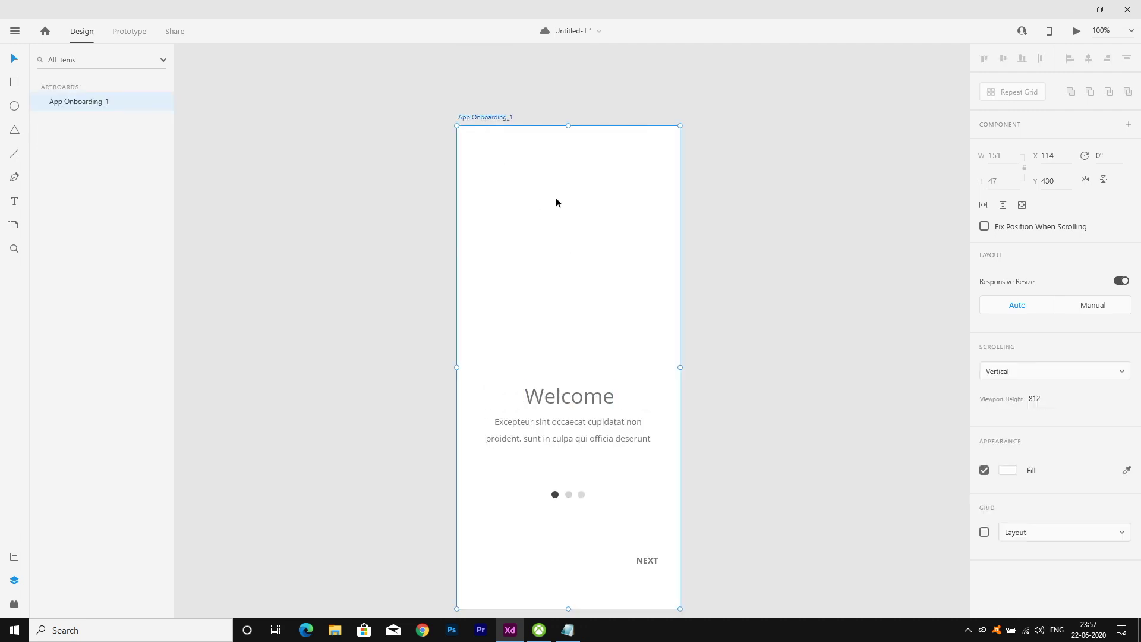
{"action": "left_click", "coordinate": [634, 373]}
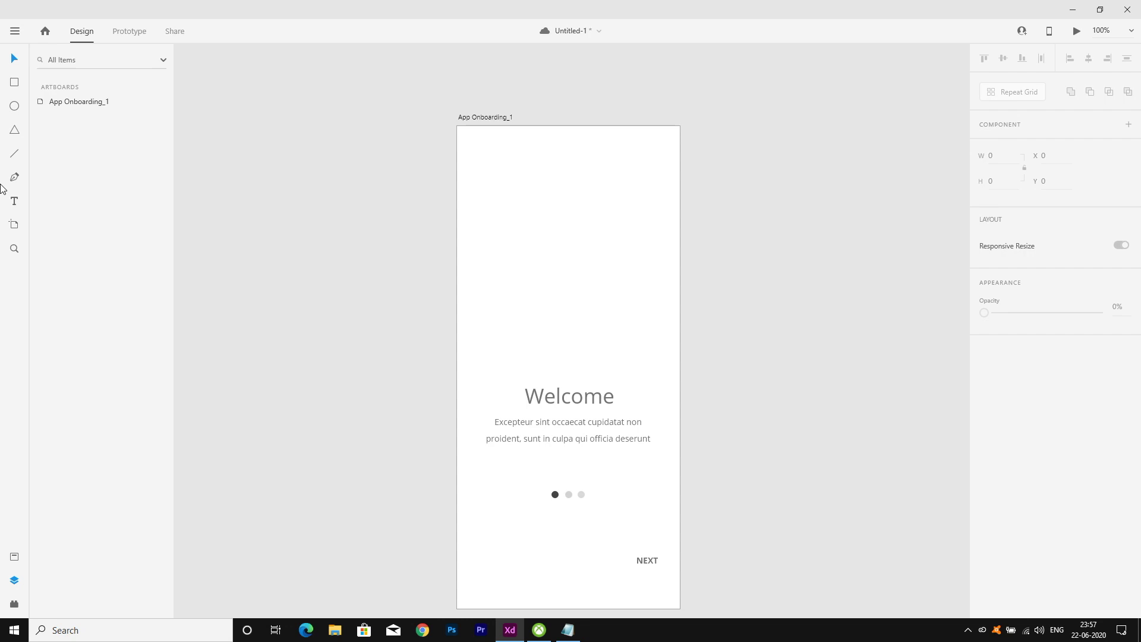
Draw a text area on the artboard, then discard it empty.
{"action": "left_click", "coordinate": [17, 204]}
{"action": "left_click_drag", "start_coordinate": [515, 220], "coordinate": [568, 260]}
{"action": "left_click", "coordinate": [14, 58]}
{"action": "left_click", "coordinate": [379, 216]}
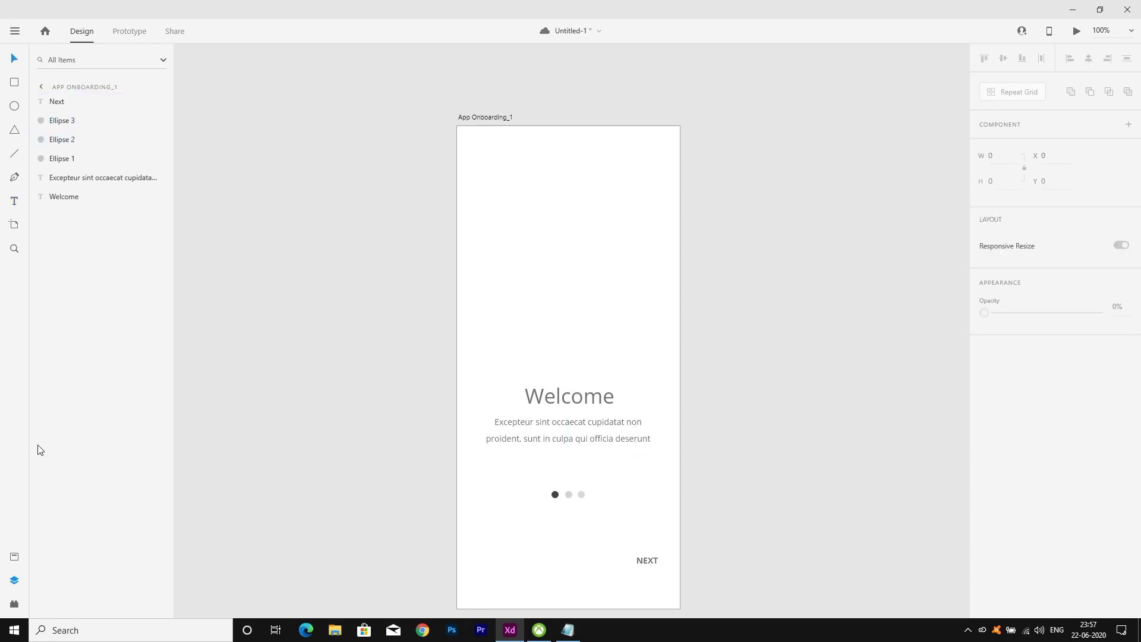
Copy the Mobile inbox illustration from the unDraw plugin.
{"action": "left_click", "coordinate": [14, 604]}
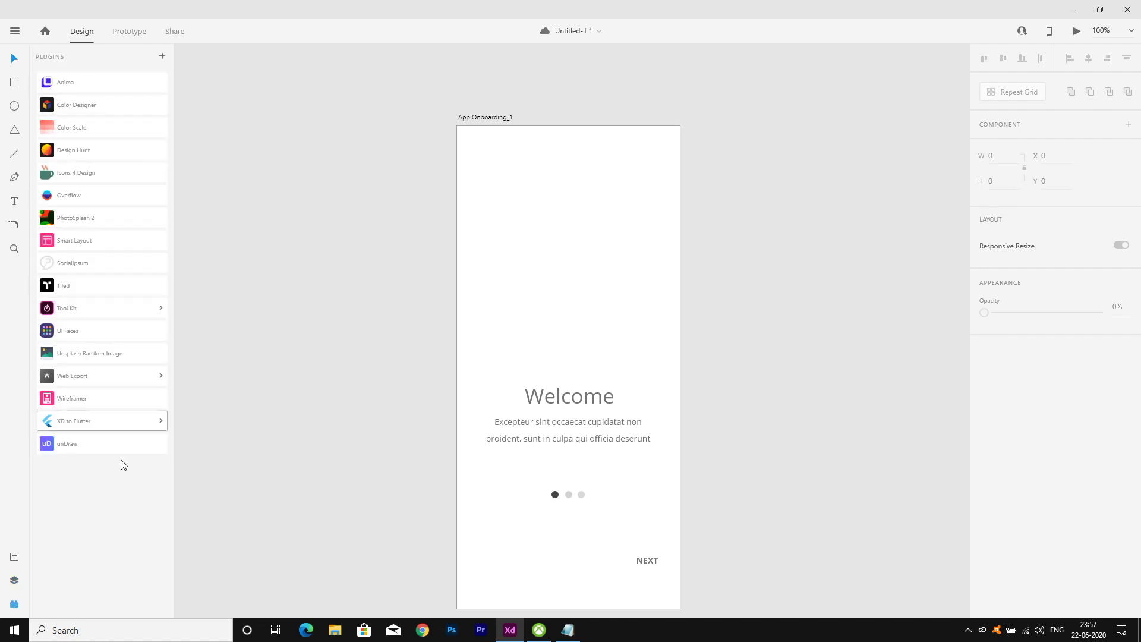
{"action": "left_click", "coordinate": [84, 450]}
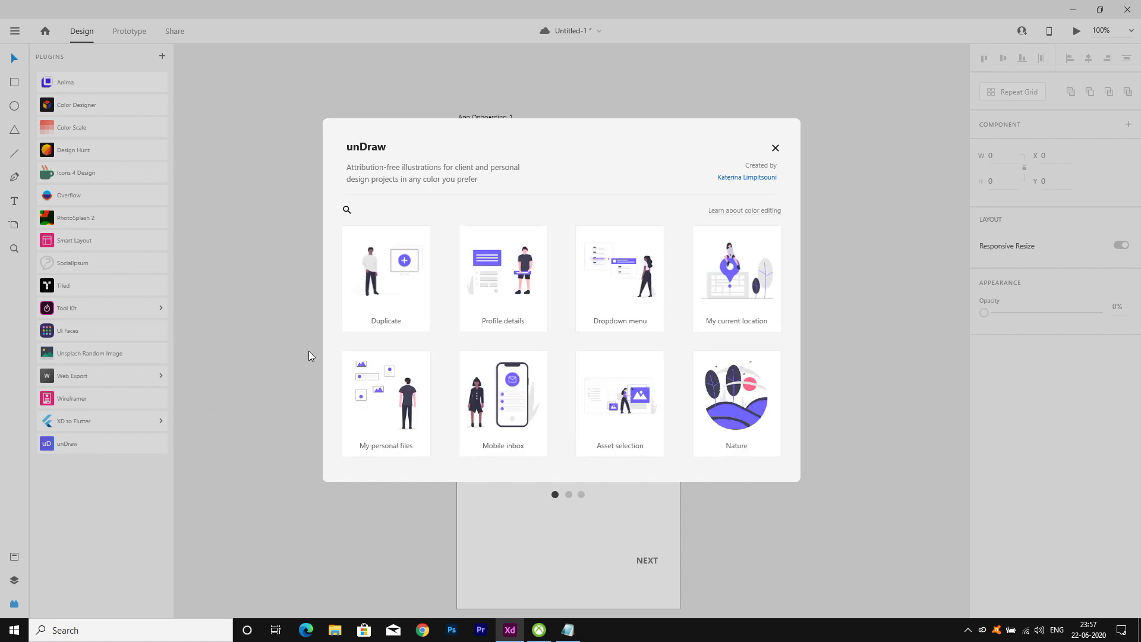
{"action": "left_click", "coordinate": [506, 402]}
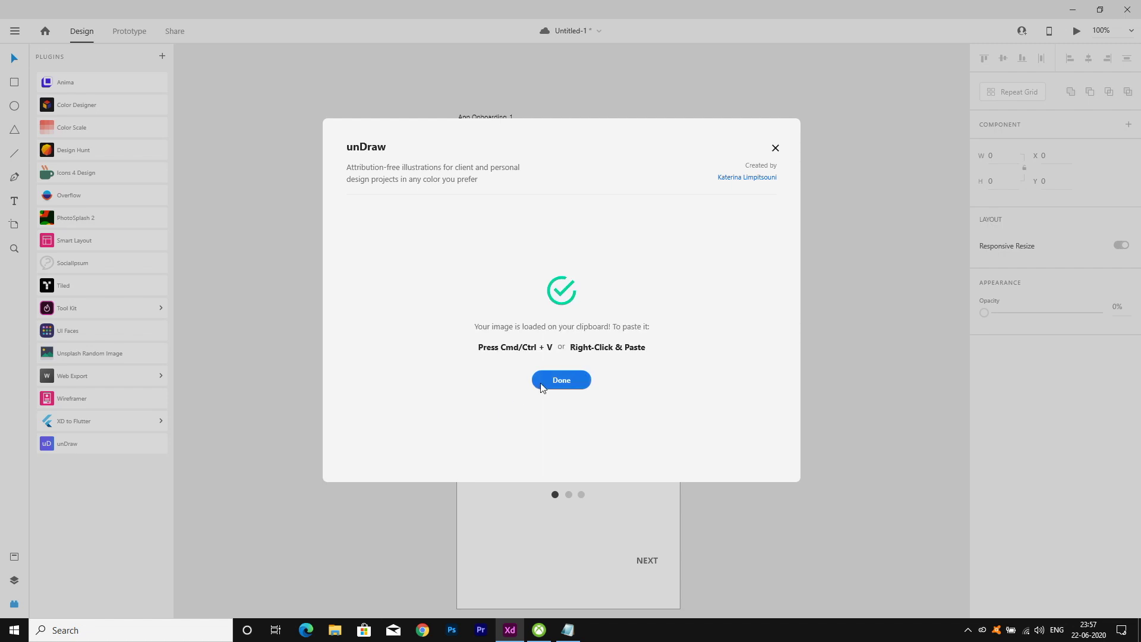
{"action": "left_click", "coordinate": [566, 379]}
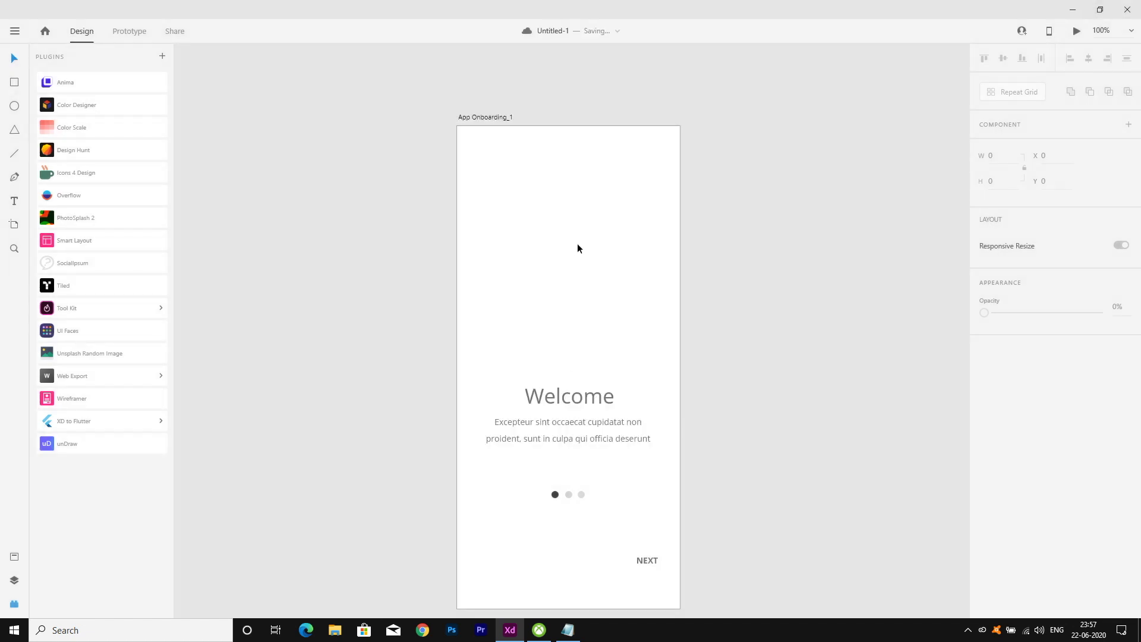
Paste the Mobile inbox illustration, size it to 262 × 236.71 and centre it above Welcome.
{"action": "key", "text": "ctrl+v"}
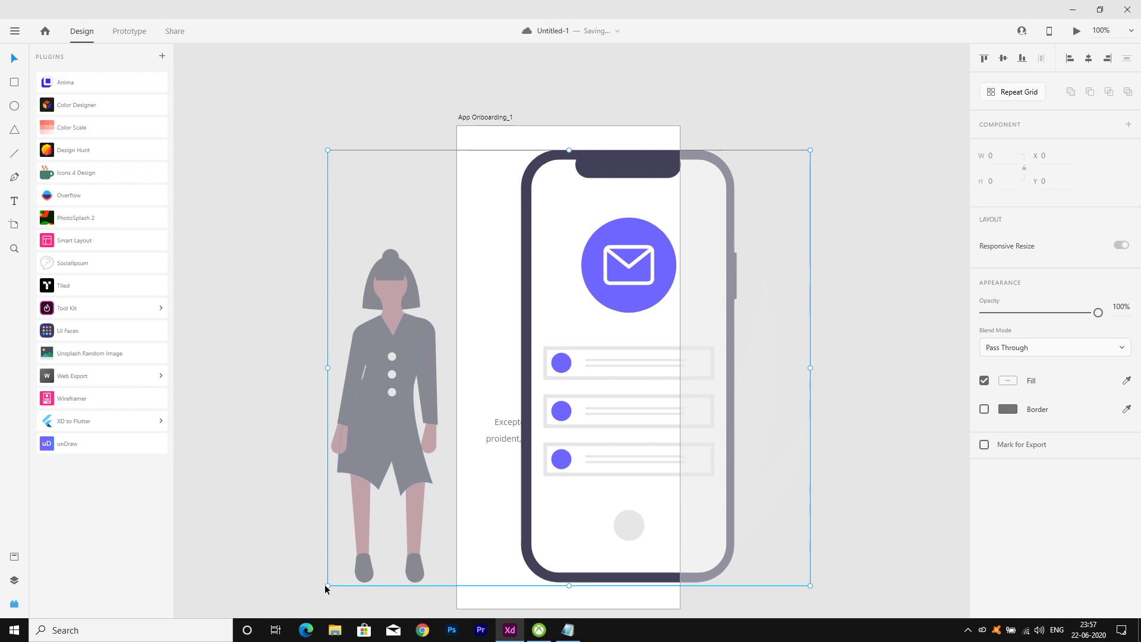
{"action": "left_click_drag", "start_coordinate": [325, 588], "coordinate": [643, 300]}
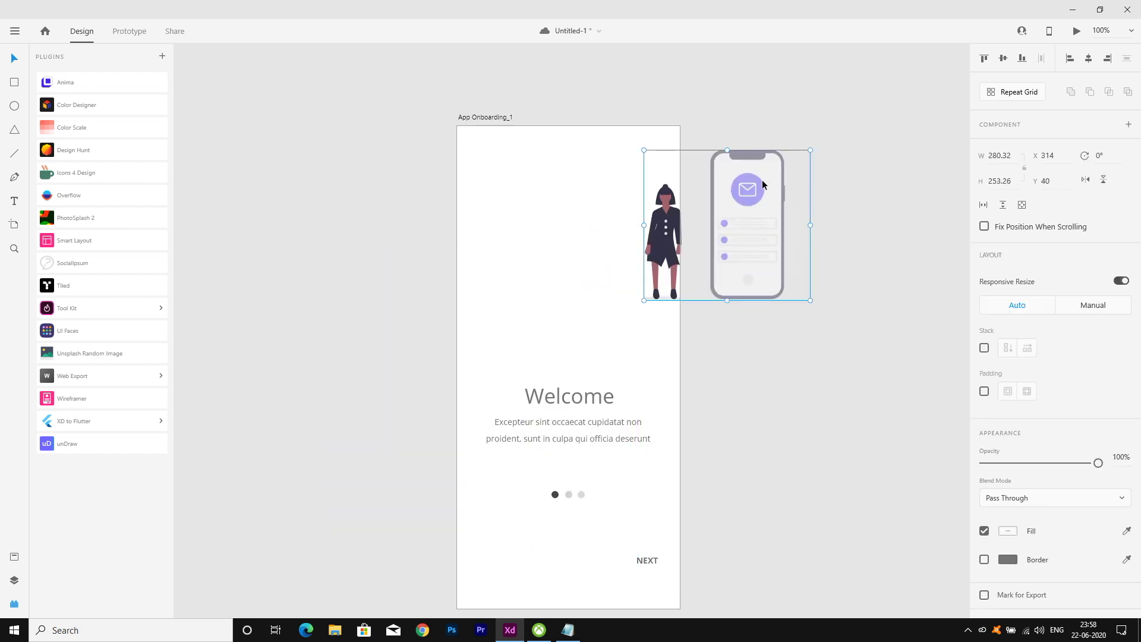
{"action": "left_click_drag", "start_coordinate": [764, 184], "coordinate": [642, 222]}
{"action": "left_click_drag", "start_coordinate": [585, 277], "coordinate": [596, 259]}
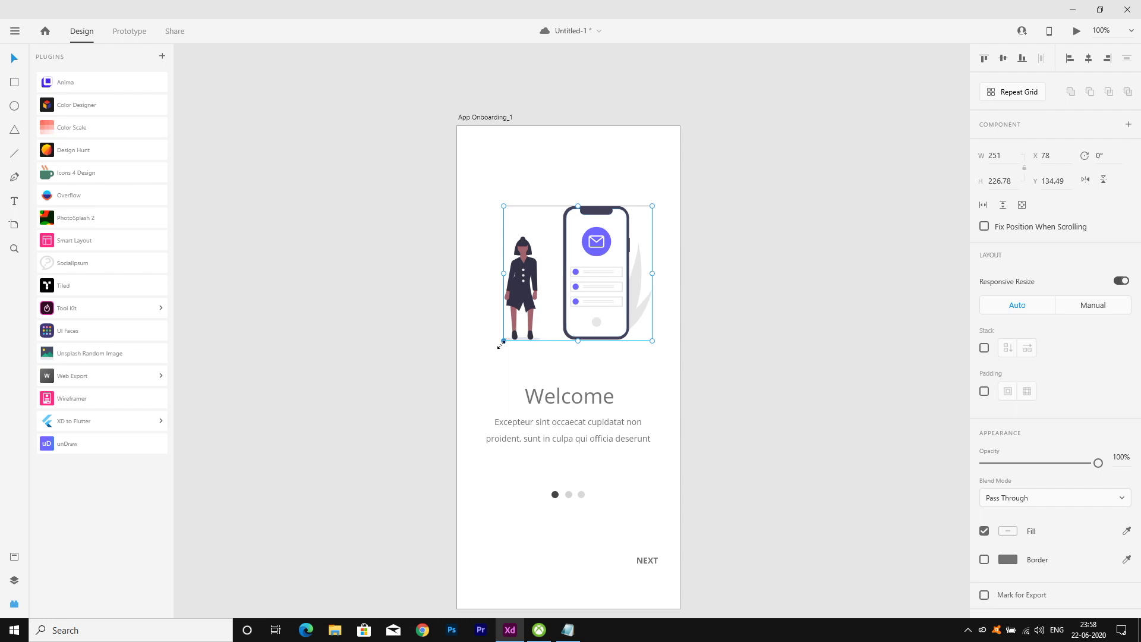
{"action": "left_click_drag", "start_coordinate": [501, 344], "coordinate": [495, 349]}
{"action": "left_click_drag", "start_coordinate": [575, 288], "coordinate": [611, 260]}
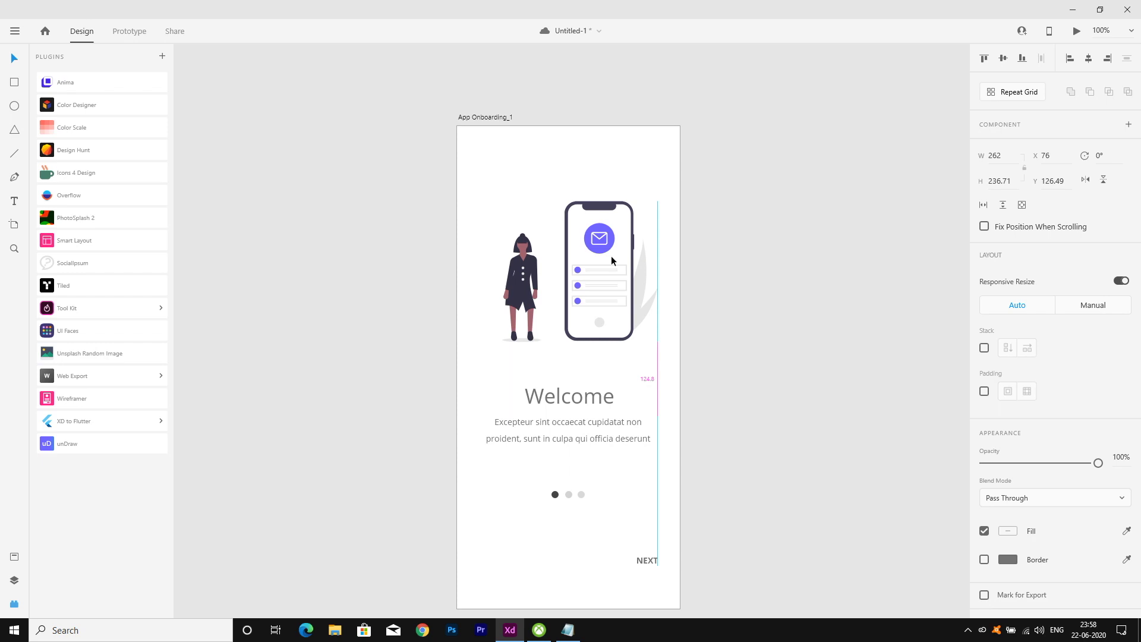
Make the Welcome heading Bold and give it the illustration's dark colour.
{"action": "left_click", "coordinate": [599, 400]}
{"action": "double_click", "coordinate": [593, 401]}
{"action": "double_click", "coordinate": [593, 401]}
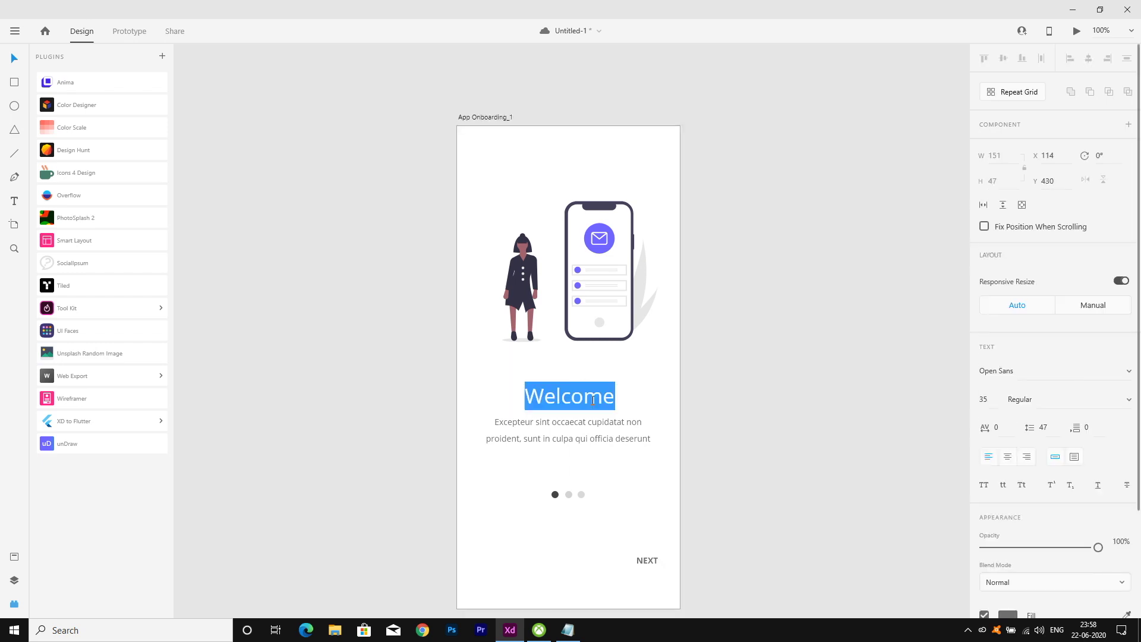
{"action": "left_click", "coordinate": [1128, 399]}
{"action": "left_click", "coordinate": [1047, 450]}
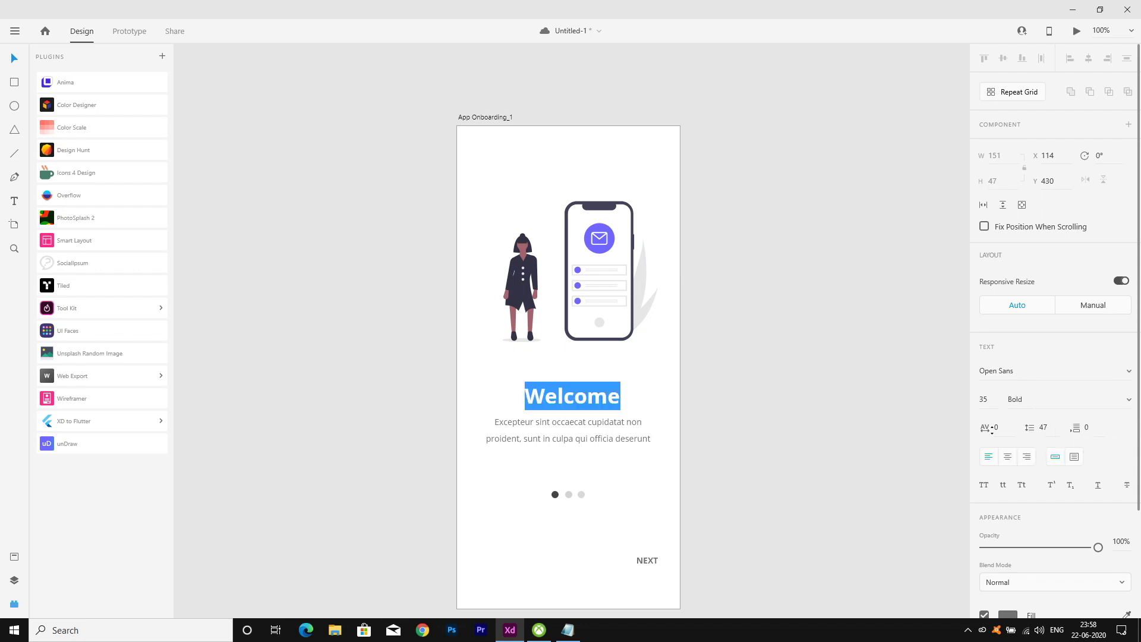
{"action": "key", "text": "Escape"}
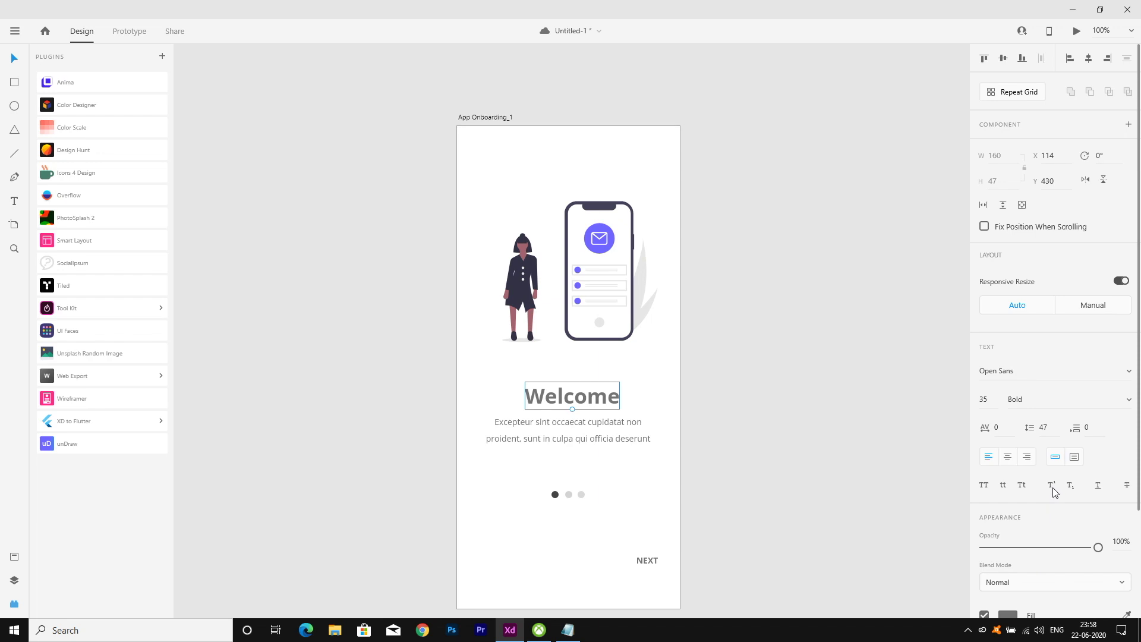
{"action": "scroll", "coordinate": [1052, 490], "scroll_direction": "down", "scroll_amount": 3}
{"action": "left_click", "coordinate": [1125, 482]}
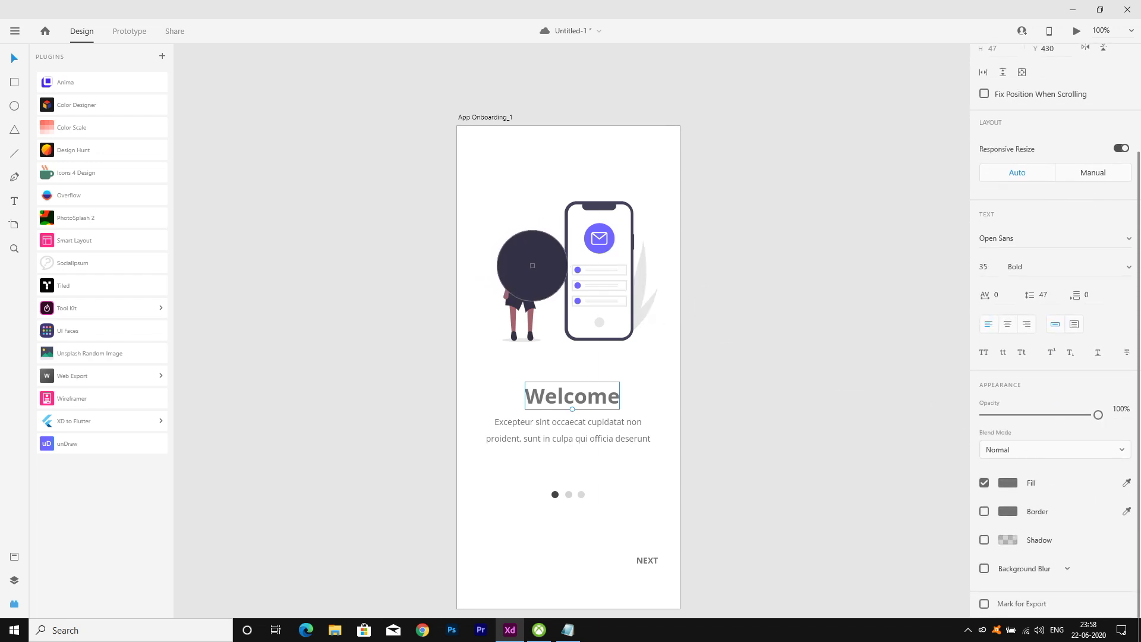
{"action": "left_click", "coordinate": [532, 265]}
{"action": "left_click", "coordinate": [806, 414]}
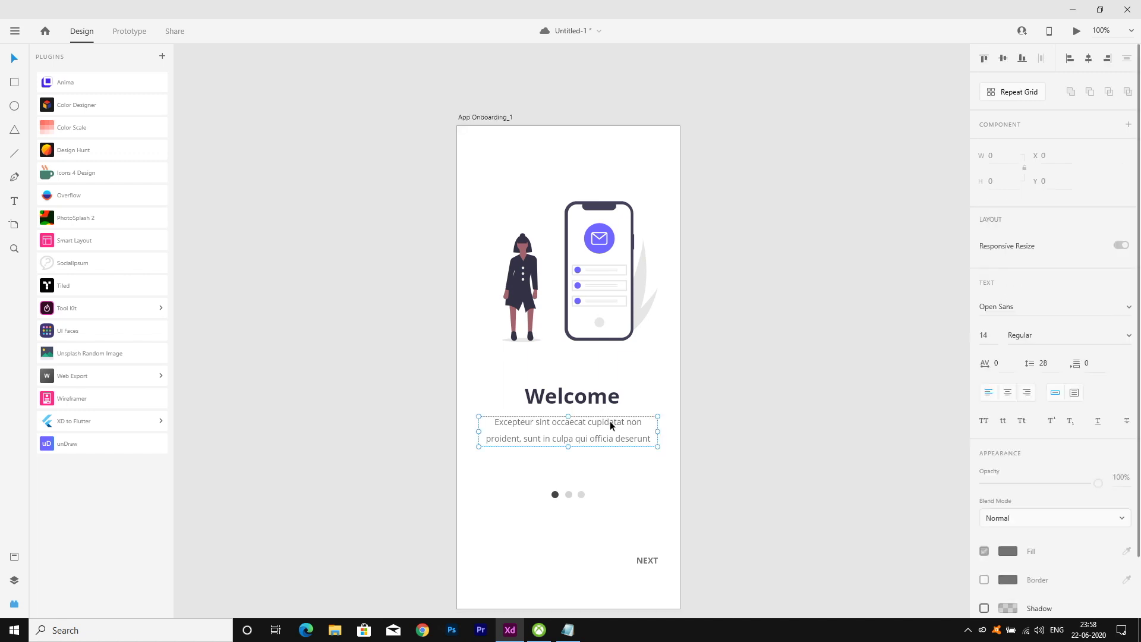
Fill the paragraph text with the leaf's grey, then darken it to #A2A2A2.
{"action": "left_click", "coordinate": [610, 422]}
{"action": "scroll", "coordinate": [1097, 479], "scroll_direction": "down", "scroll_amount": 5}
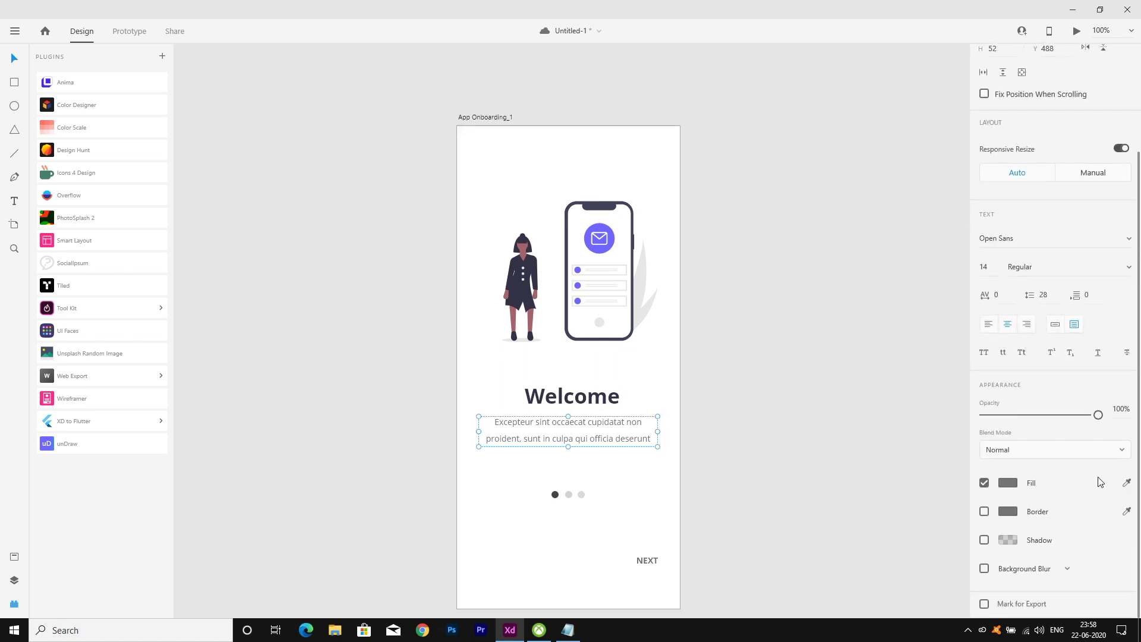
{"action": "left_click", "coordinate": [1126, 483]}
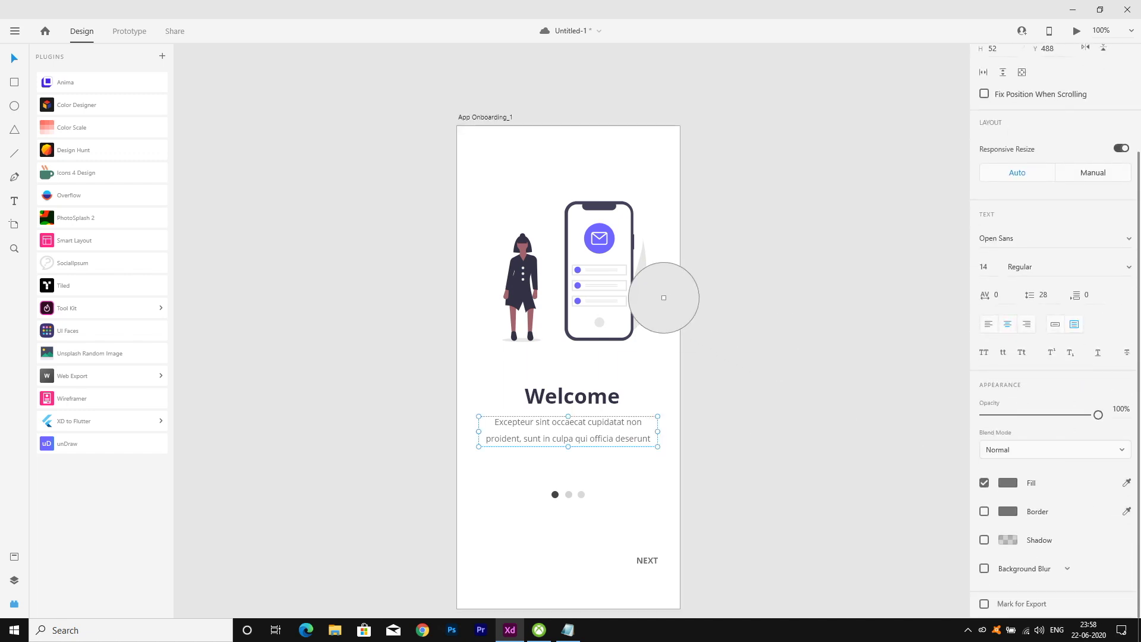
{"action": "left_click", "coordinate": [637, 285]}
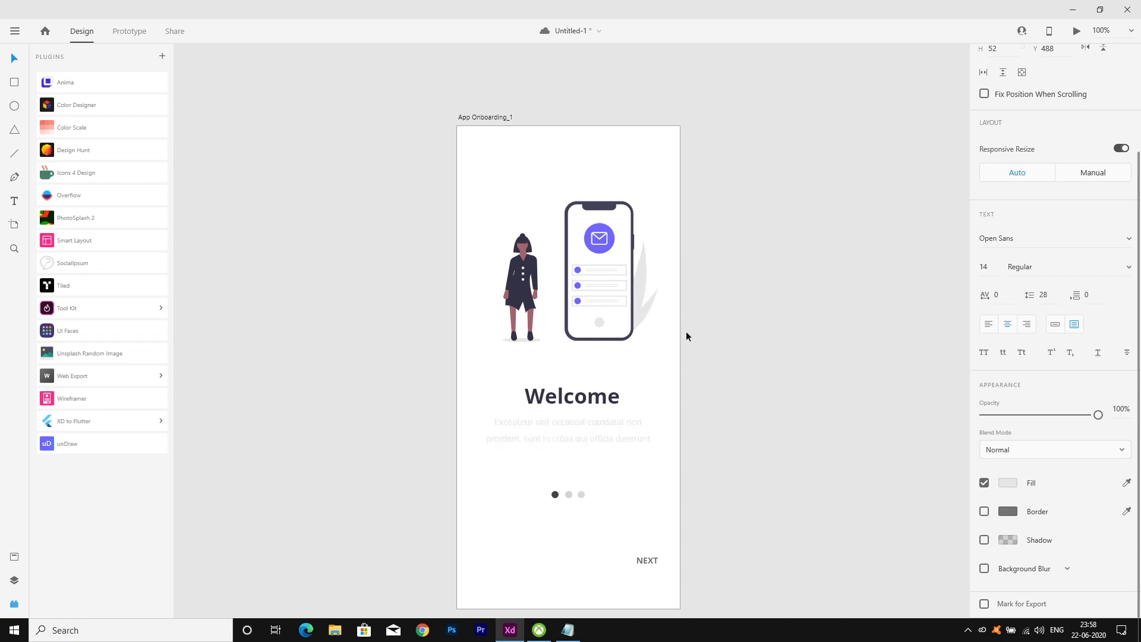
{"action": "scroll", "coordinate": [683, 342], "scroll_direction": "down", "scroll_amount": 2}
{"action": "left_click", "coordinate": [1013, 485]}
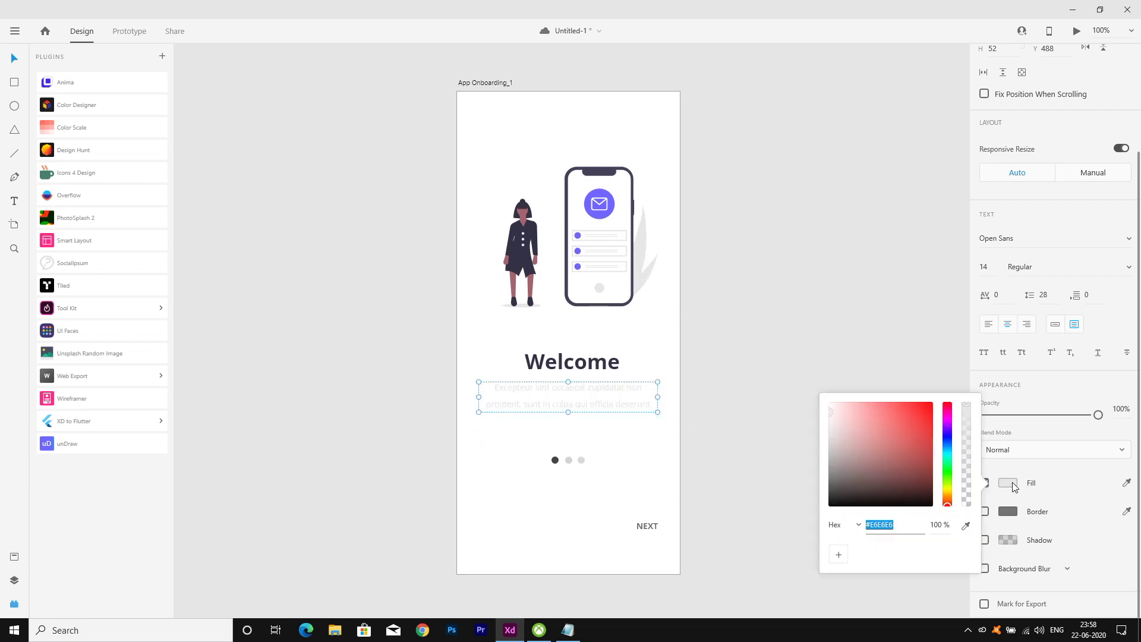
{"action": "mouse_move", "coordinate": [839, 426]}
{"action": "left_mouse_down"}
{"action": "mouse_move", "coordinate": [826, 440]}
{"action": "mouse_move", "coordinate": [827, 429]}
{"action": "left_mouse_up"}
Colour the first pagination dot with the envelope circle's purple.
{"action": "left_click", "coordinate": [740, 410]}
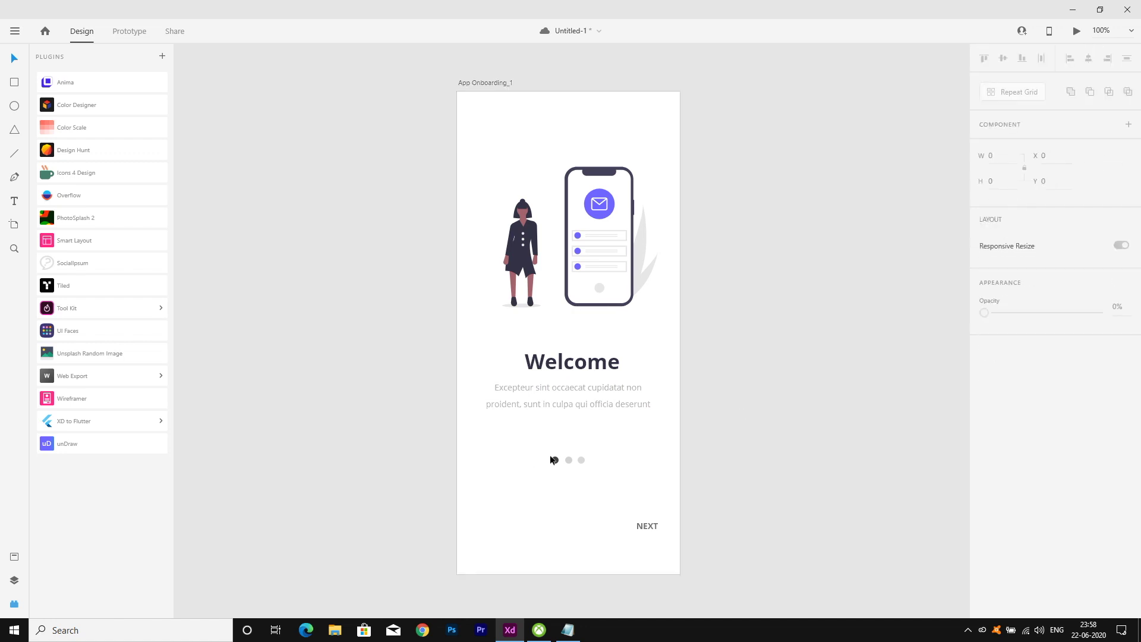
{"action": "left_click", "coordinate": [555, 460]}
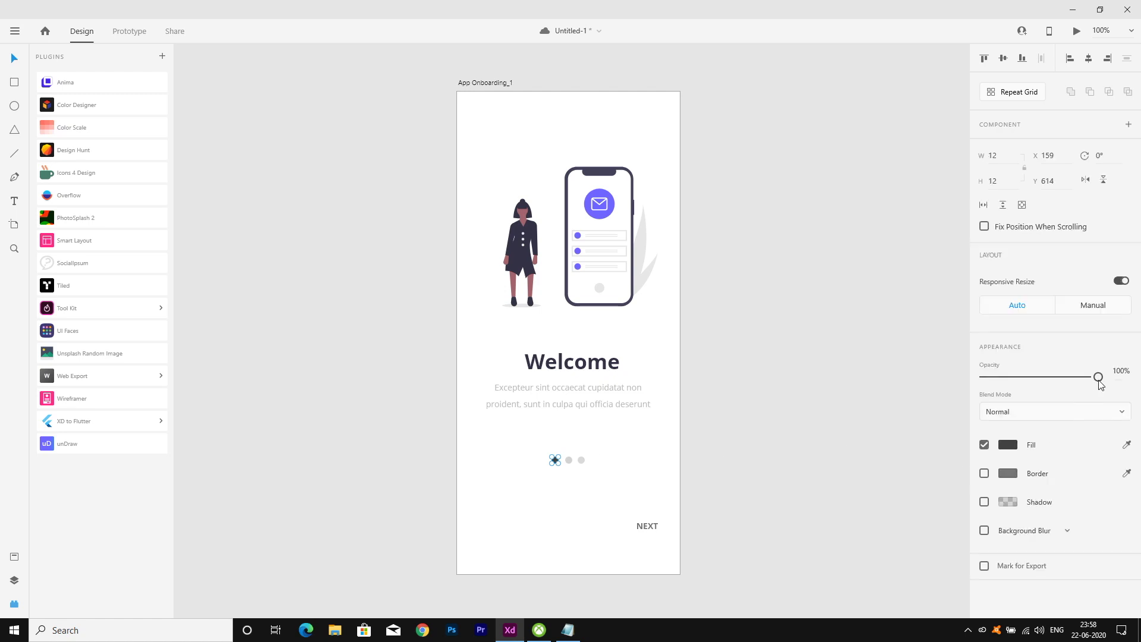
{"action": "left_click", "coordinate": [1127, 444]}
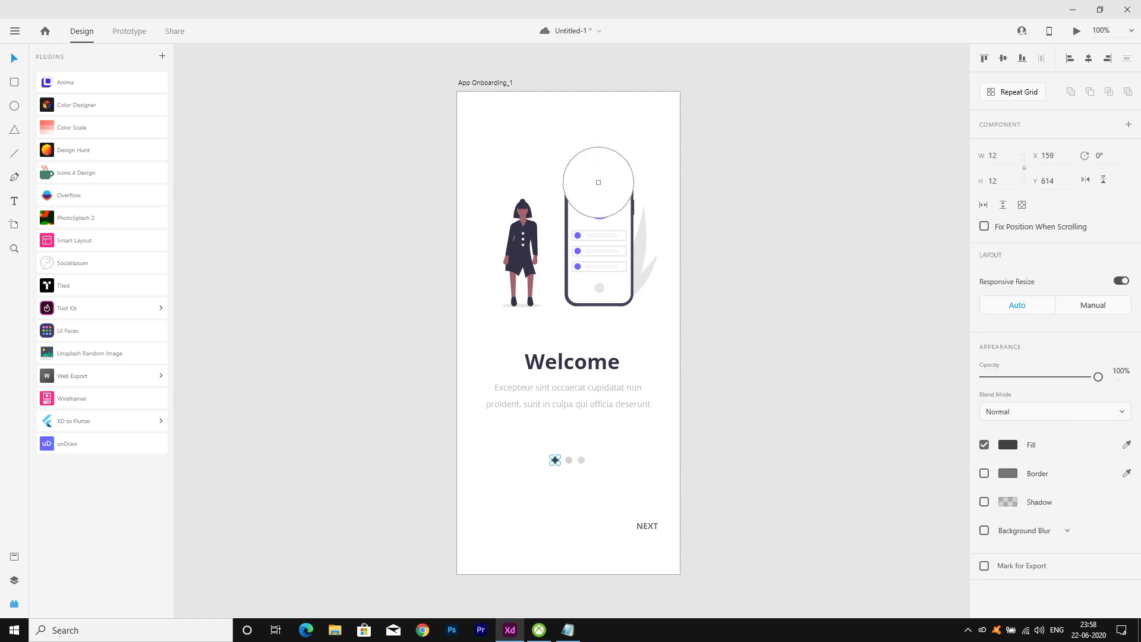
{"action": "left_click", "coordinate": [600, 195]}
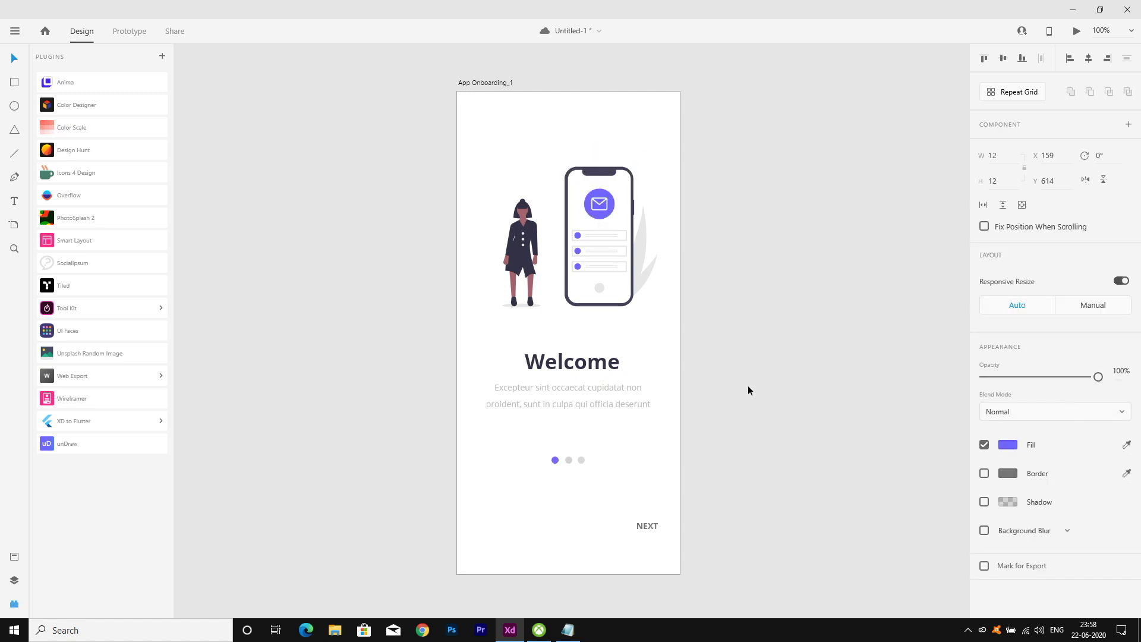
Colour the NEXT label with the same envelope purple.
{"action": "scroll", "coordinate": [747, 389], "scroll_direction": "down", "scroll_amount": 2}
{"action": "left_click", "coordinate": [646, 473]}
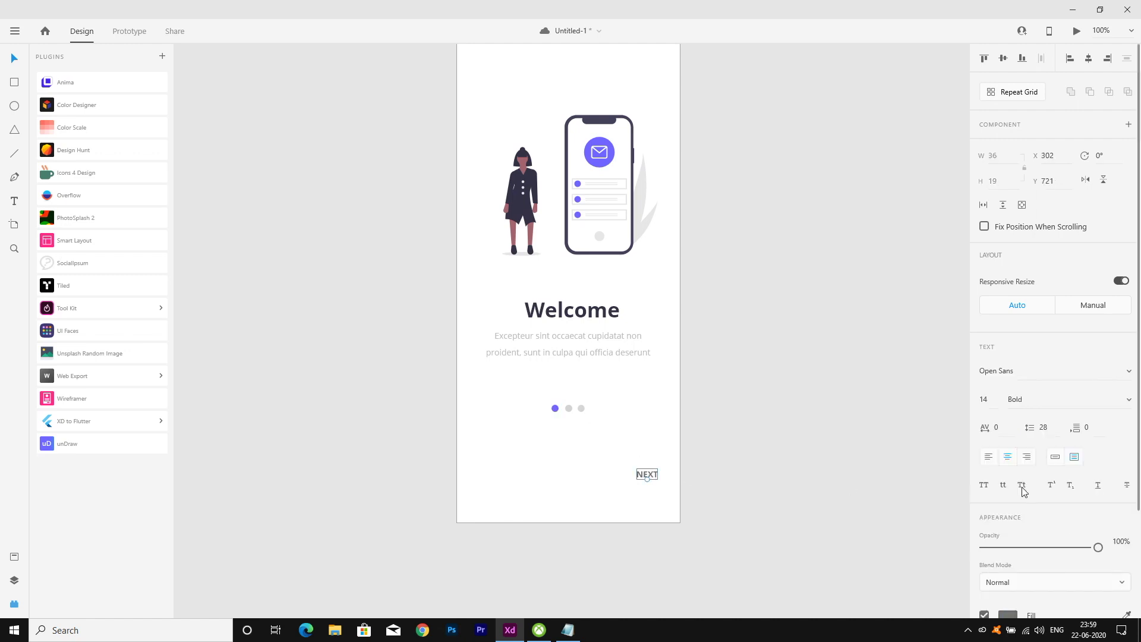
{"action": "scroll", "coordinate": [1076, 534], "scroll_direction": "down", "scroll_amount": 3}
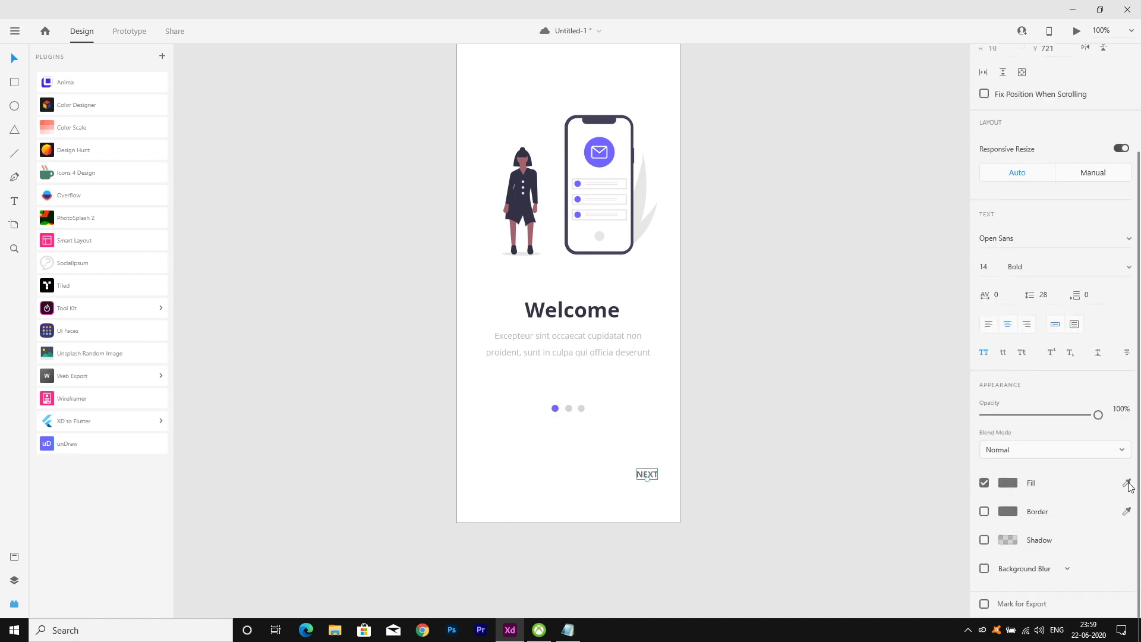
{"action": "left_click", "coordinate": [602, 153]}
{"action": "left_click", "coordinate": [741, 286]}
{"action": "scroll", "coordinate": [730, 368], "scroll_direction": "up", "scroll_amount": 2}
{"action": "left_click", "coordinate": [651, 524]}
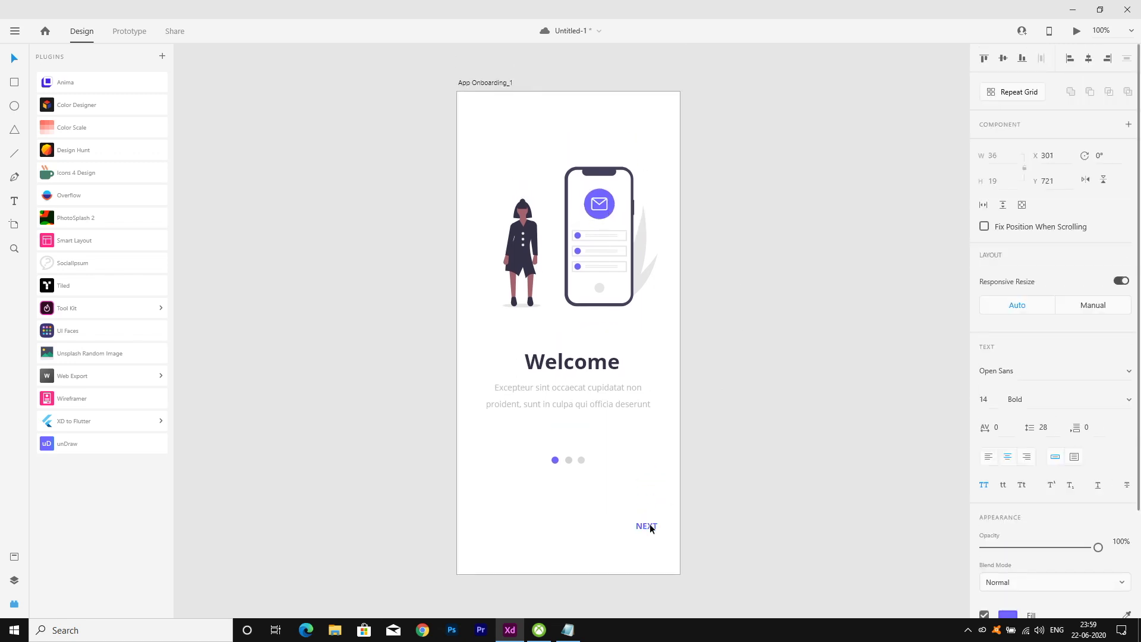
{"action": "left_click", "coordinate": [593, 395]}
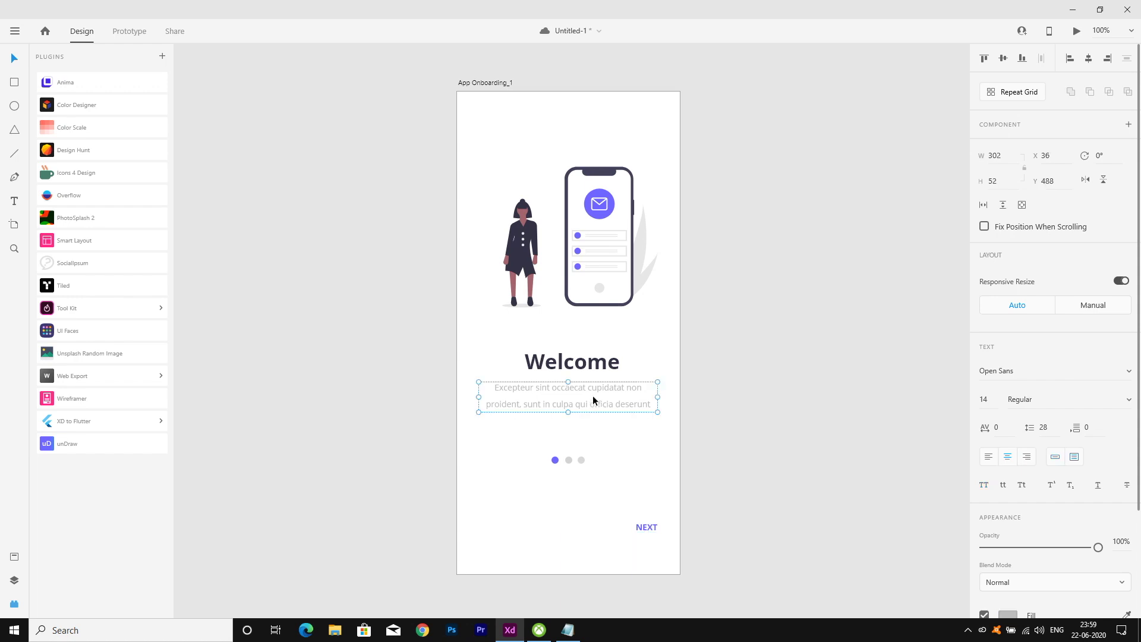
{"action": "left_click", "coordinate": [758, 307]}
{"action": "scroll", "coordinate": [735, 319], "scroll_direction": "up", "scroll_amount": 2}
{"action": "scroll", "coordinate": [736, 318], "scroll_direction": "up", "scroll_amount": 1}
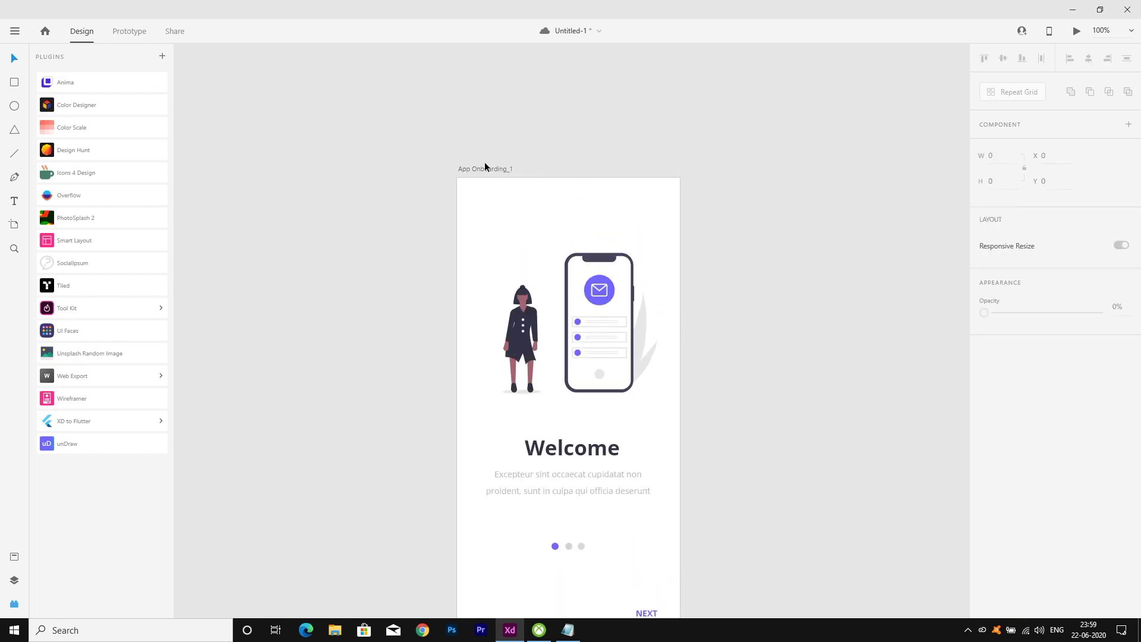
Duplicate the App Onboarding_1 artboard and place the copy just to its right.
{"action": "key", "text": "ctrl+minus"}
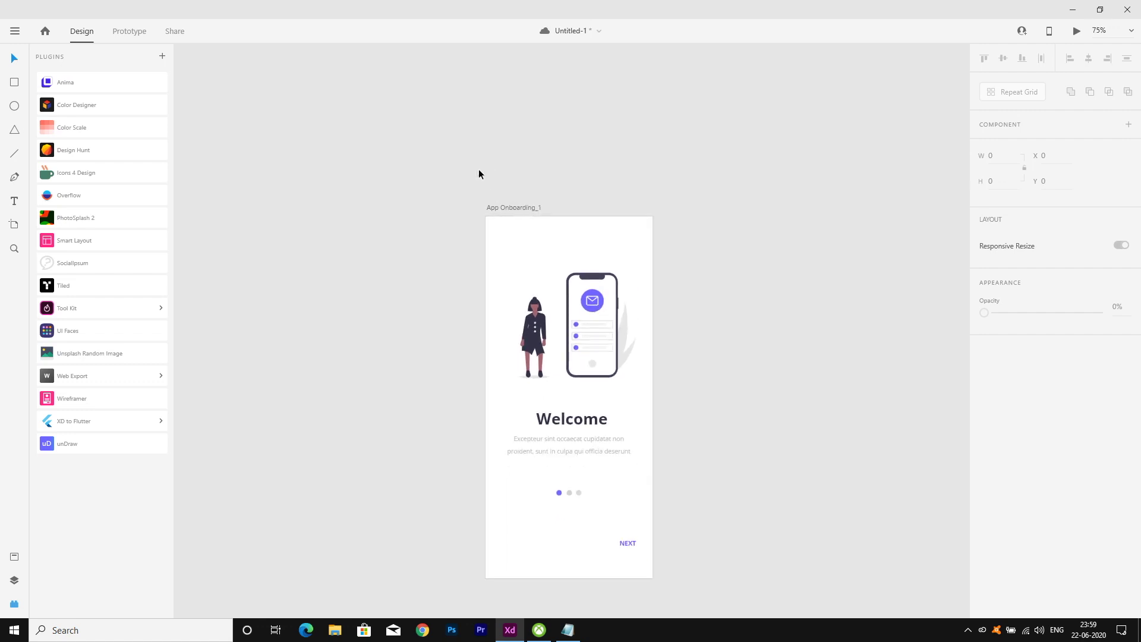
{"action": "scroll", "coordinate": [576, 278], "scroll_direction": "down", "scroll_amount": 2}
{"action": "scroll", "coordinate": [576, 277], "scroll_direction": "right", "scroll_amount": 3}
{"action": "scroll", "coordinate": [575, 278], "scroll_direction": "down", "scroll_amount": 1}
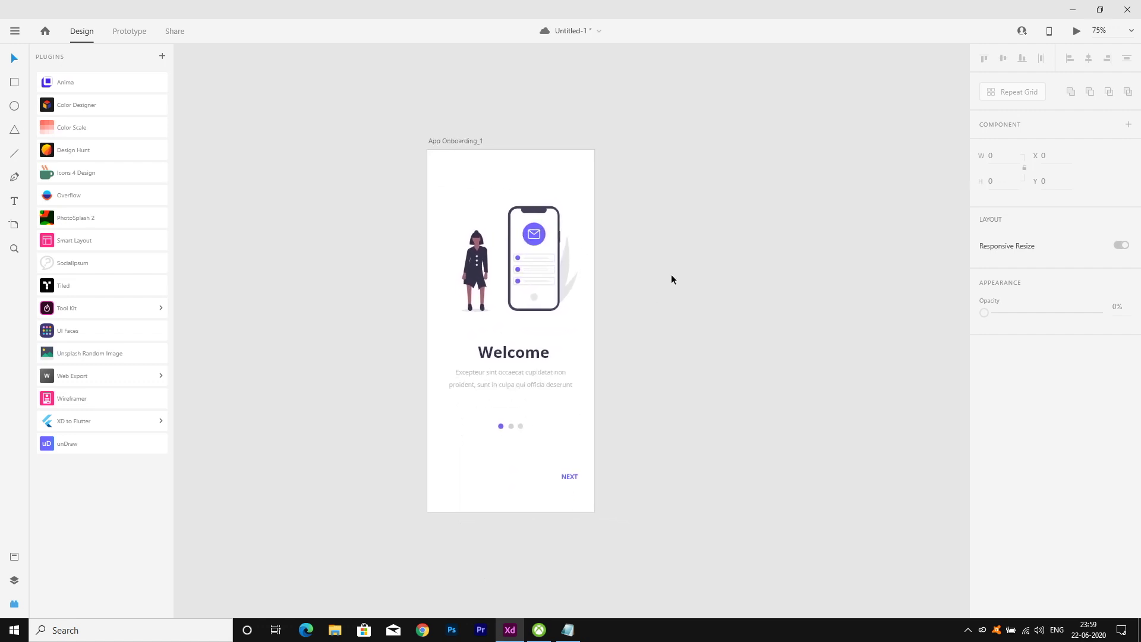
{"action": "left_click", "coordinate": [451, 140]}
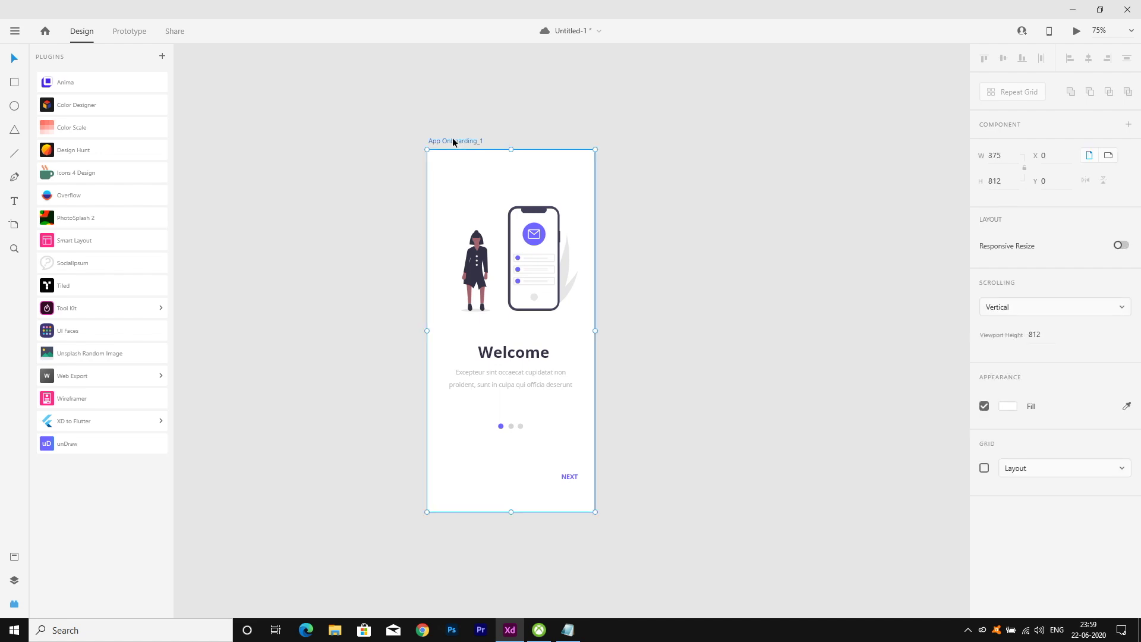
{"action": "left_click_drag", "start_coordinate": [452, 139], "coordinate": [657, 140]}
{"action": "scroll", "coordinate": [836, 252], "scroll_direction": "down", "scroll_amount": 1}
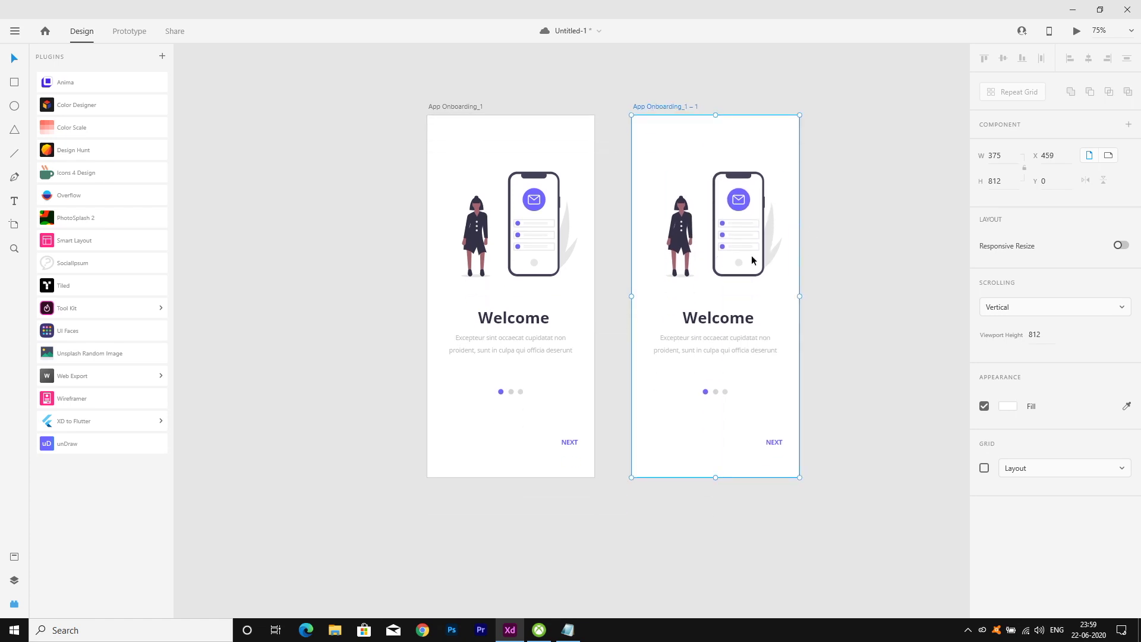
{"action": "scroll", "coordinate": [773, 291], "scroll_direction": "up", "scroll_amount": 2}
{"action": "left_click_drag", "start_coordinate": [657, 157], "coordinate": [661, 157]}
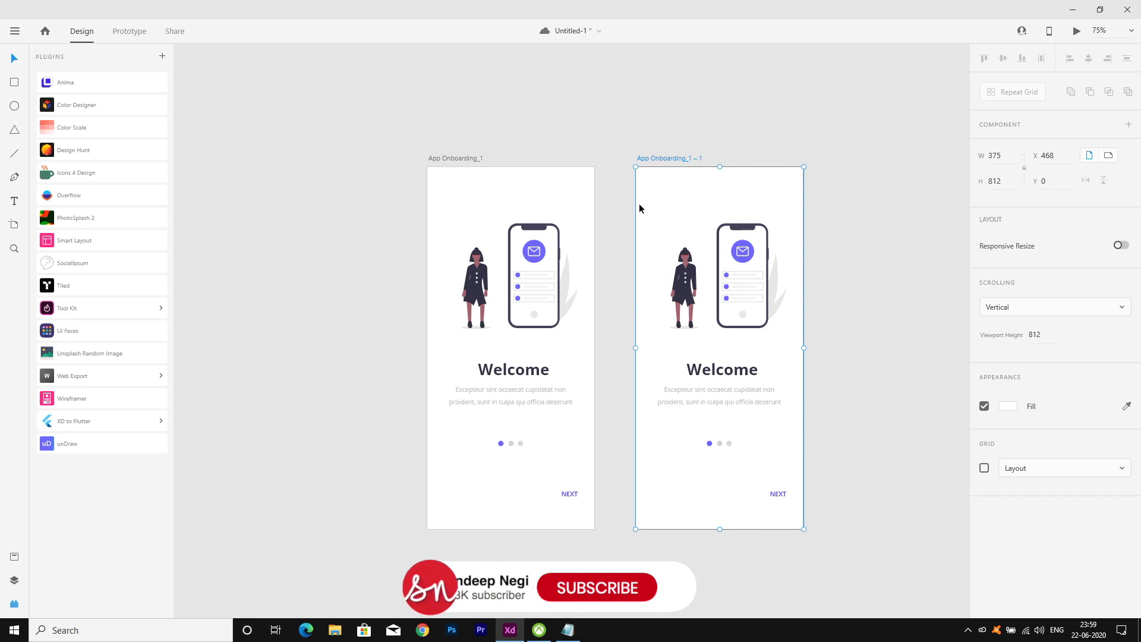
{"action": "left_click", "coordinate": [650, 177]}
Replace Welcome on the copied artboard with 'Sync Contacts' pasted from the notes.
{"action": "key", "text": "alt+Tab"}
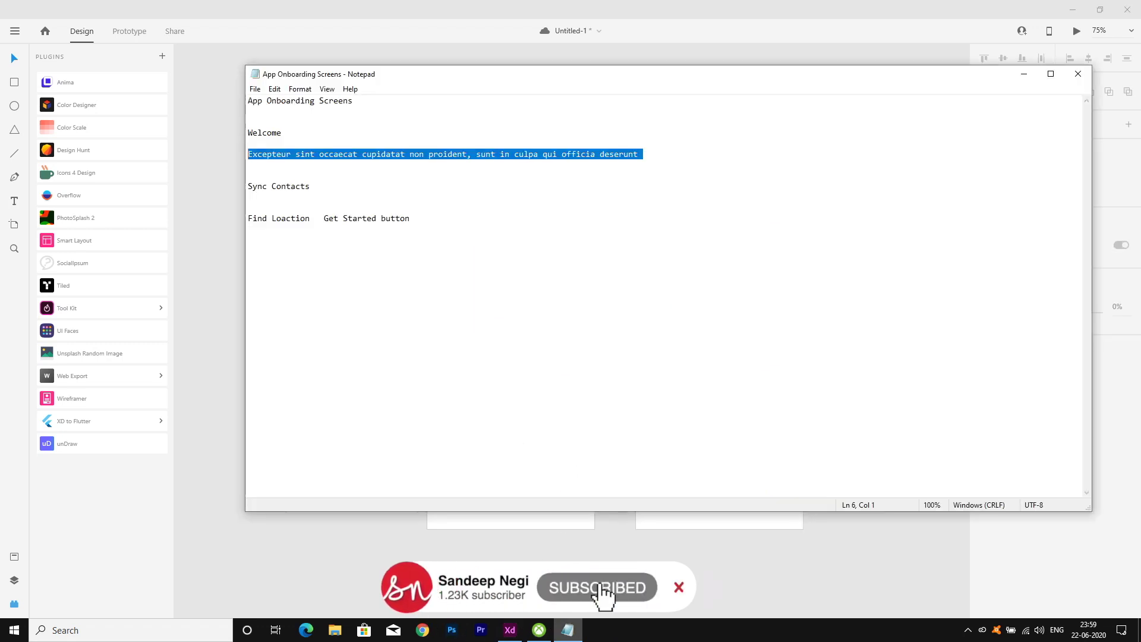
{"action": "left_click_drag", "start_coordinate": [319, 189], "coordinate": [226, 189]}
{"action": "key", "text": "ctrl+c"}
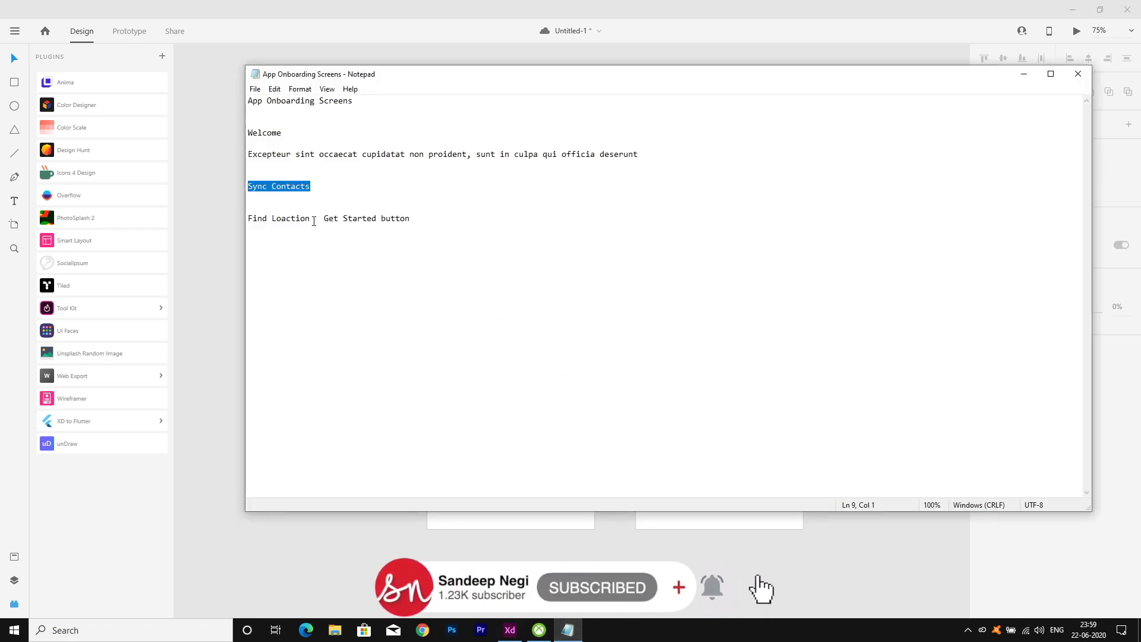
{"action": "left_click", "coordinate": [221, 333]}
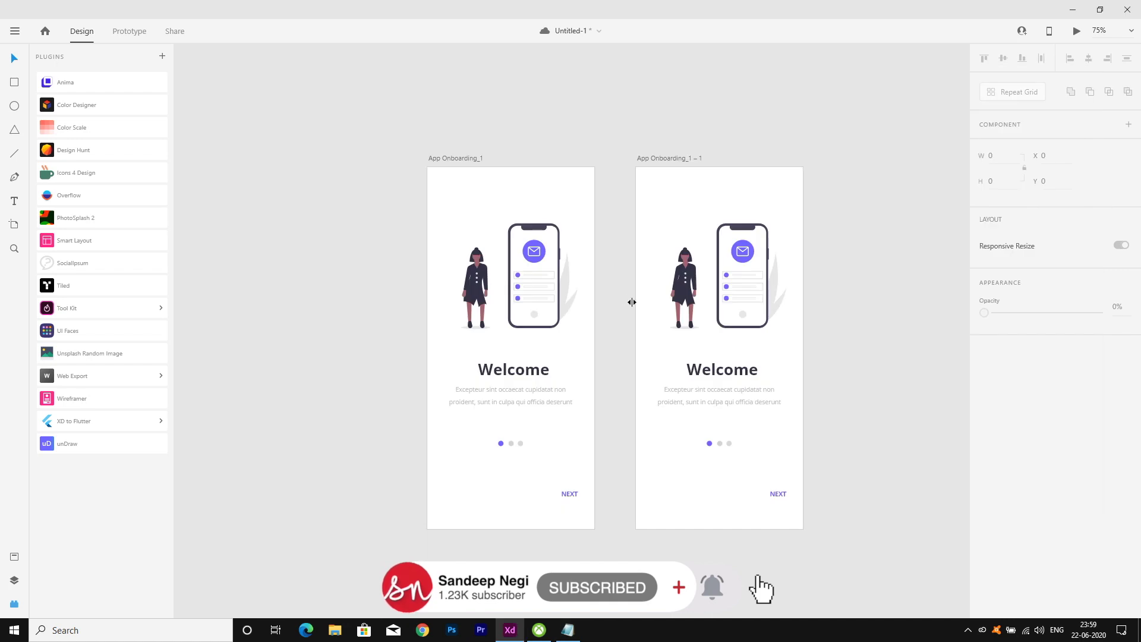
{"action": "key", "text": "y"}
{"action": "key", "text": "t"}
{"action": "left_click", "coordinate": [722, 371]}
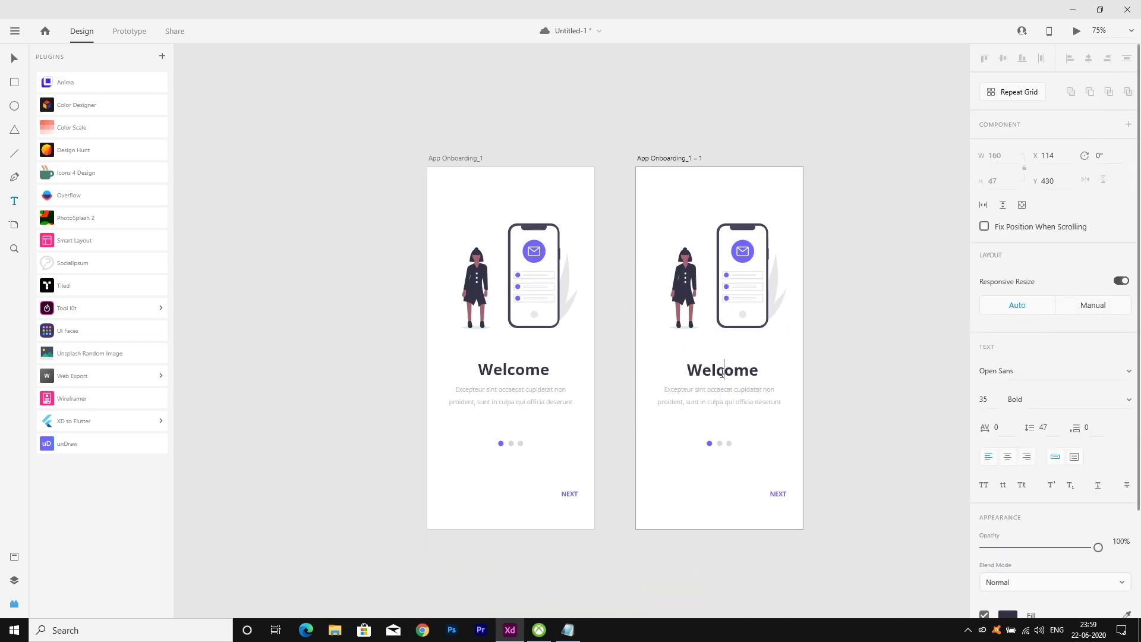
{"action": "double_click", "coordinate": [722, 371]}
{"action": "key", "text": "ctrl+v"}
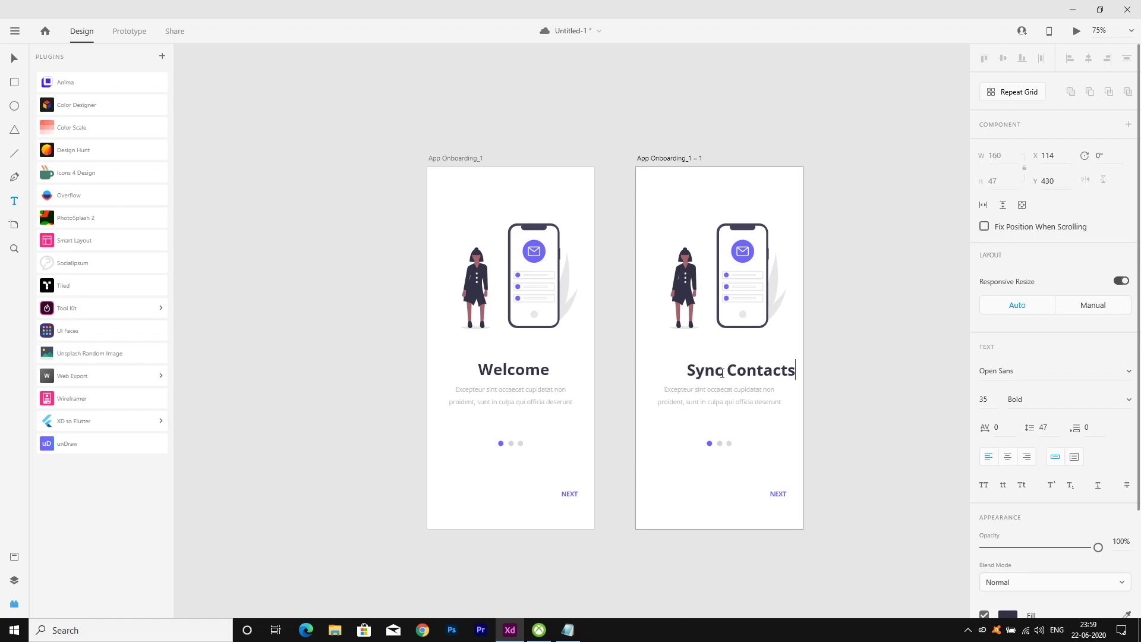
Centre the Sync Contacts heading on the artboard and save the document.
{"action": "left_click", "coordinate": [8, 58]}
{"action": "left_click_drag", "start_coordinate": [731, 372], "coordinate": [718, 374]}
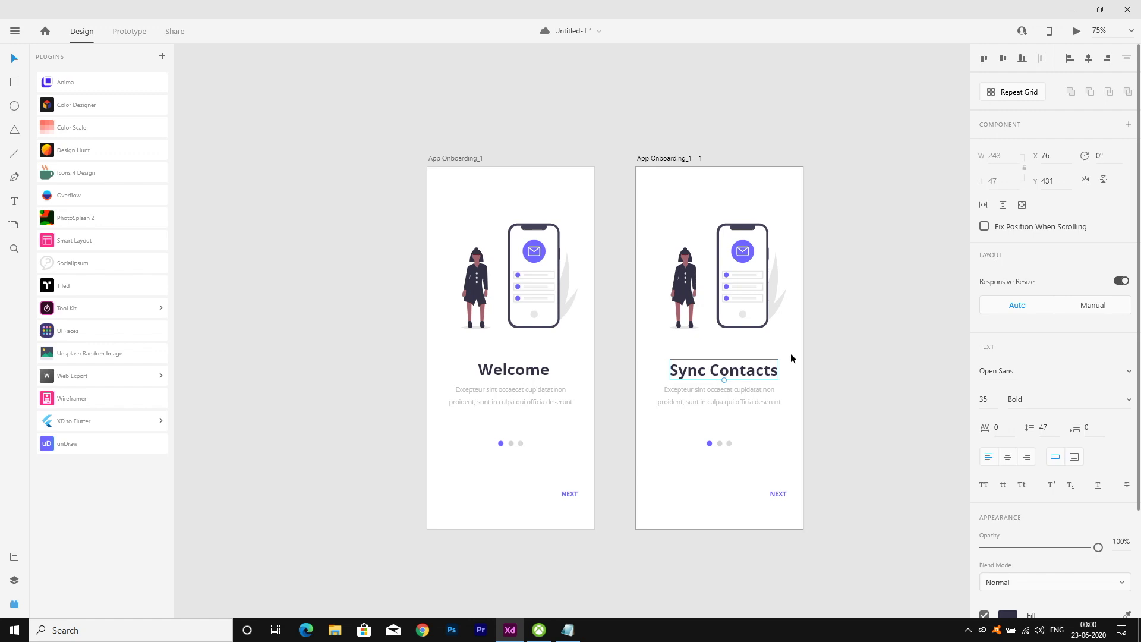
{"action": "key", "text": "ctrl+s"}
{"action": "left_click", "coordinate": [876, 279]}
{"action": "left_click", "coordinate": [751, 376]}
{"action": "key", "text": "Left"}
{"action": "key", "text": "Left"}
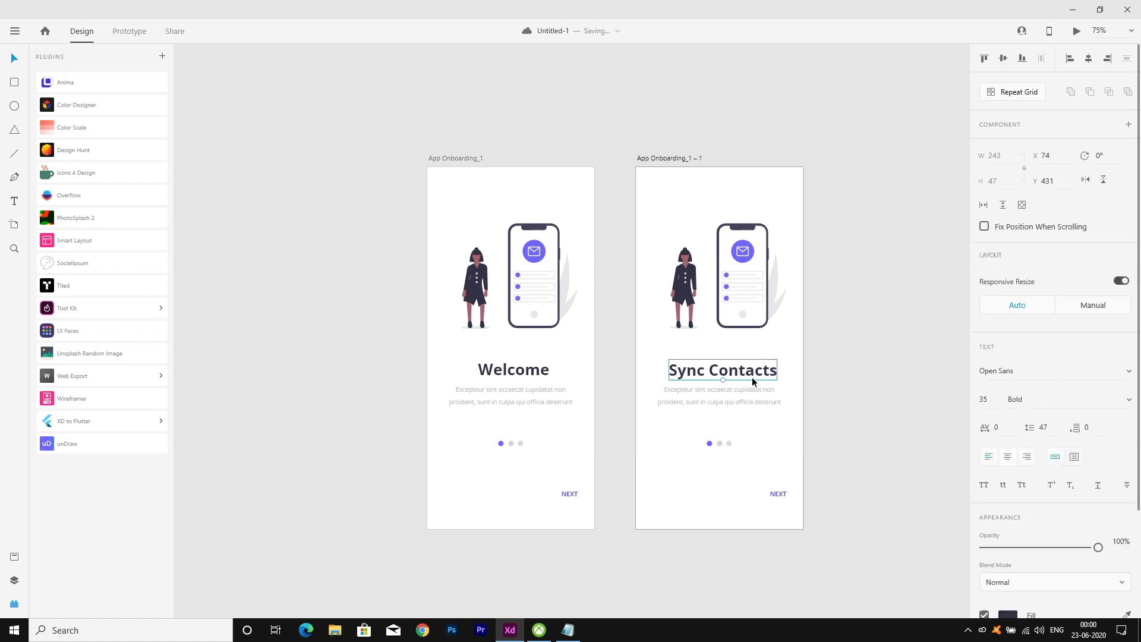
Copy the Preferences popup illustration from unDraw and paste it onto the canvas.
{"action": "left_click", "coordinate": [827, 306]}
{"action": "left_click", "coordinate": [753, 304]}
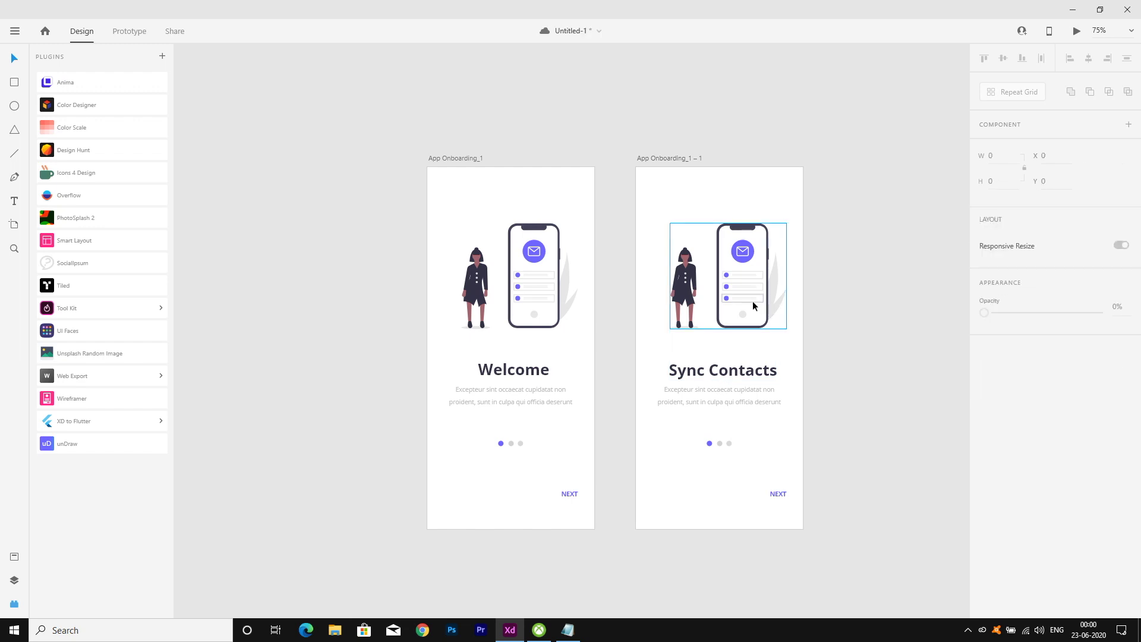
{"action": "left_click", "coordinate": [55, 447]}
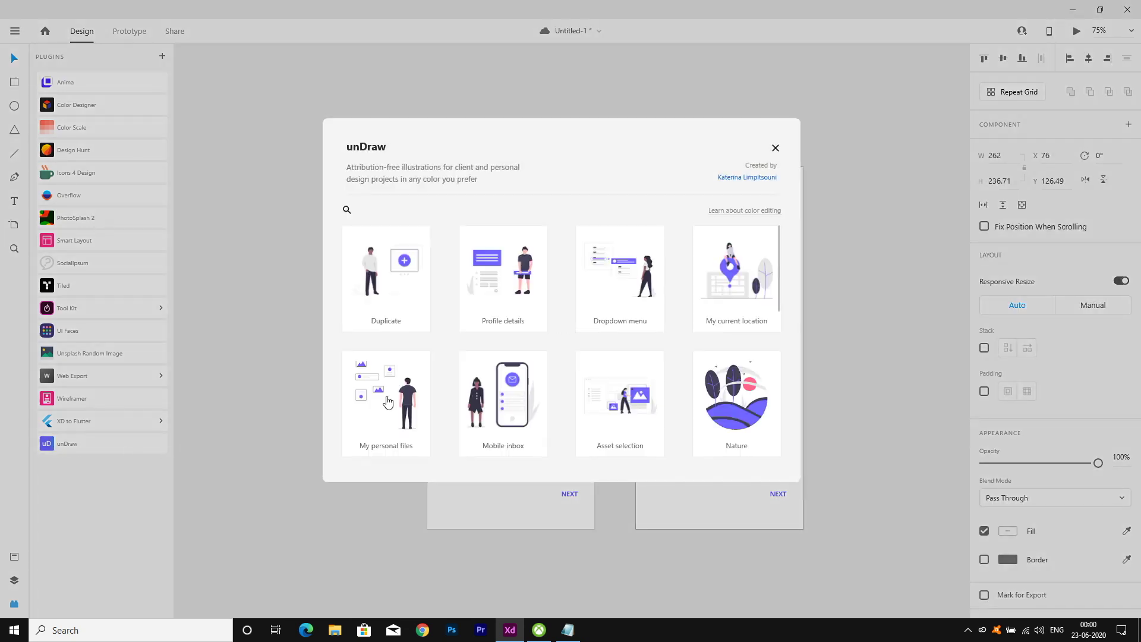
{"action": "scroll", "coordinate": [591, 420], "scroll_direction": "down", "scroll_amount": 3}
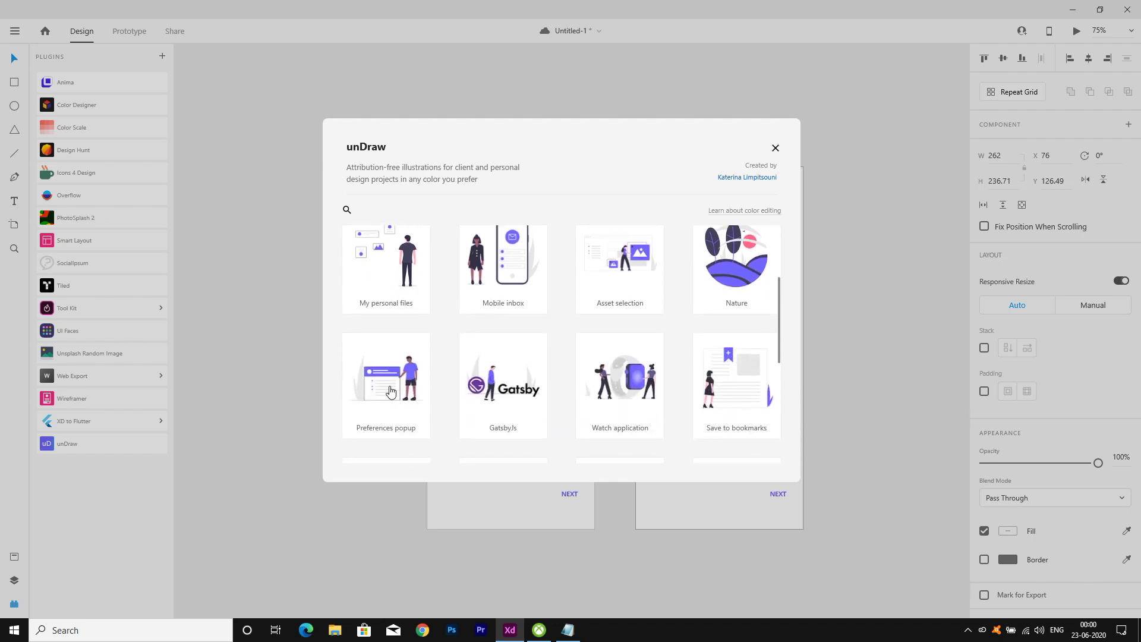
{"action": "left_click", "coordinate": [390, 391]}
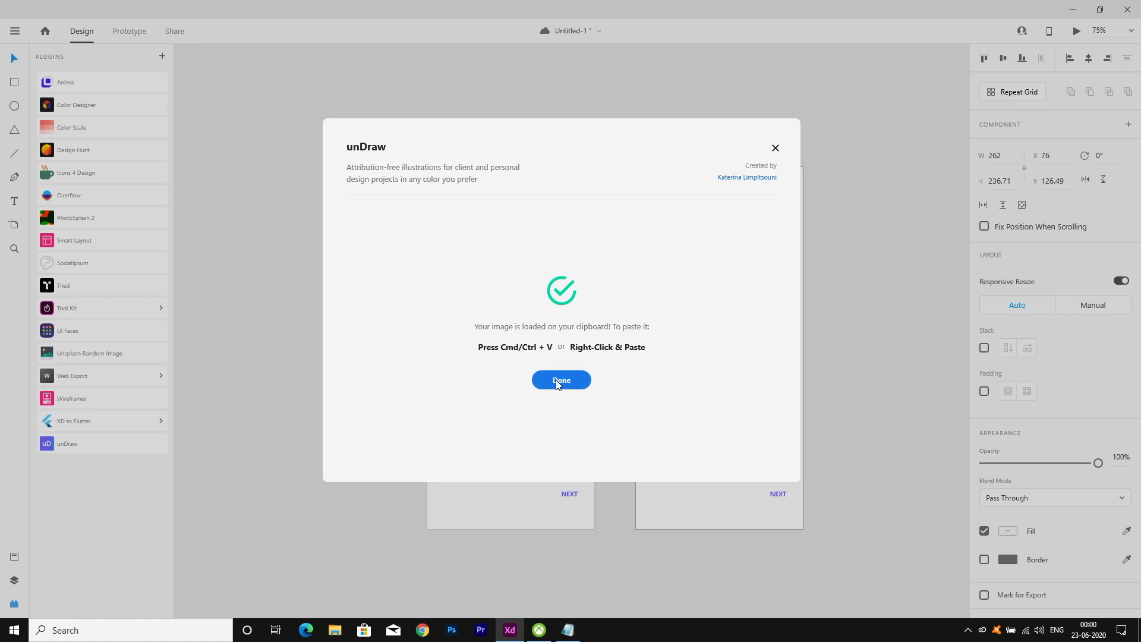
{"action": "left_click", "coordinate": [567, 384]}
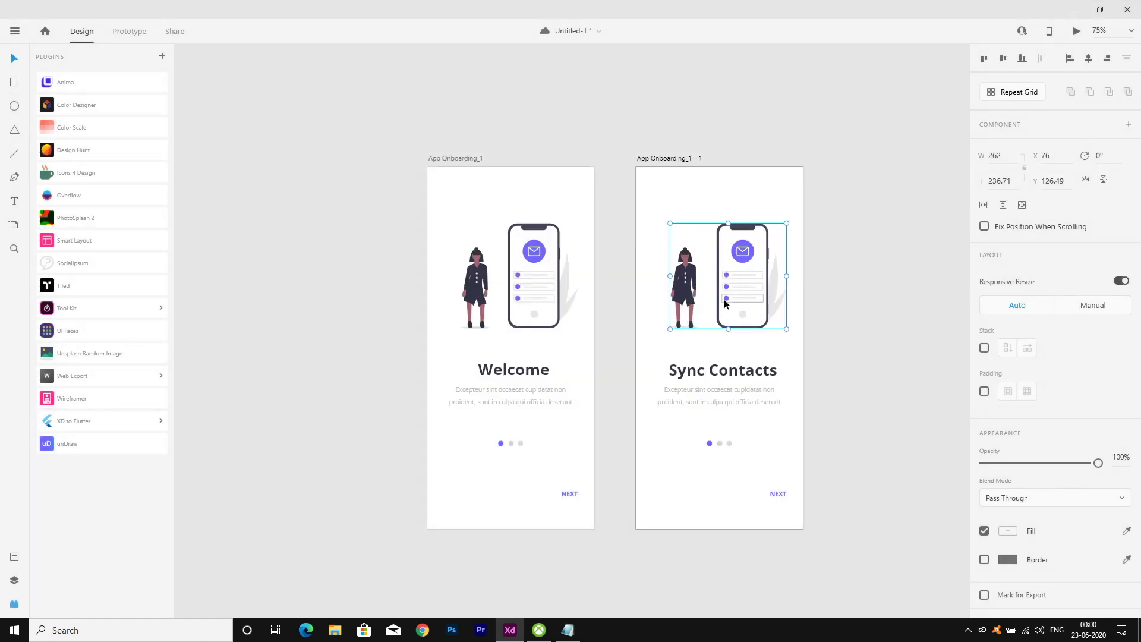
{"action": "key", "text": "Delete"}
{"action": "key", "text": "ctrl+v"}
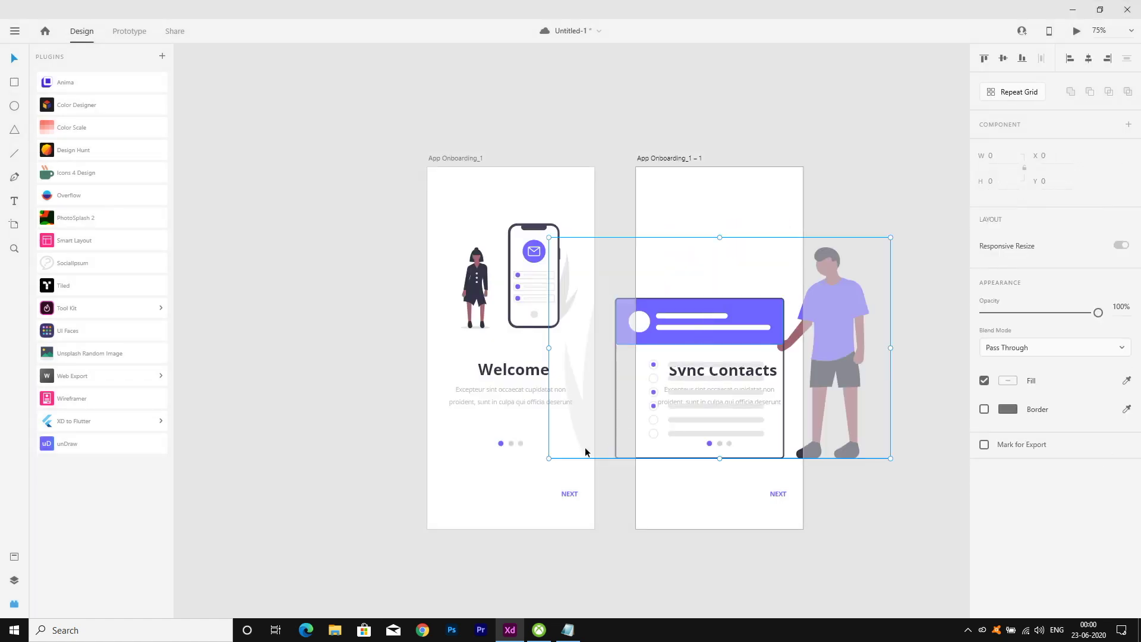
Paste the man-with-card illustration, shrink it, and move it onto the second artboard.
{"action": "left_click_drag", "start_coordinate": [547, 458], "coordinate": [644, 395]}
{"action": "key", "text": "ctrl+z"}
{"action": "key", "text": "ctrl+z"}
{"action": "key", "text": "ctrl+z"}
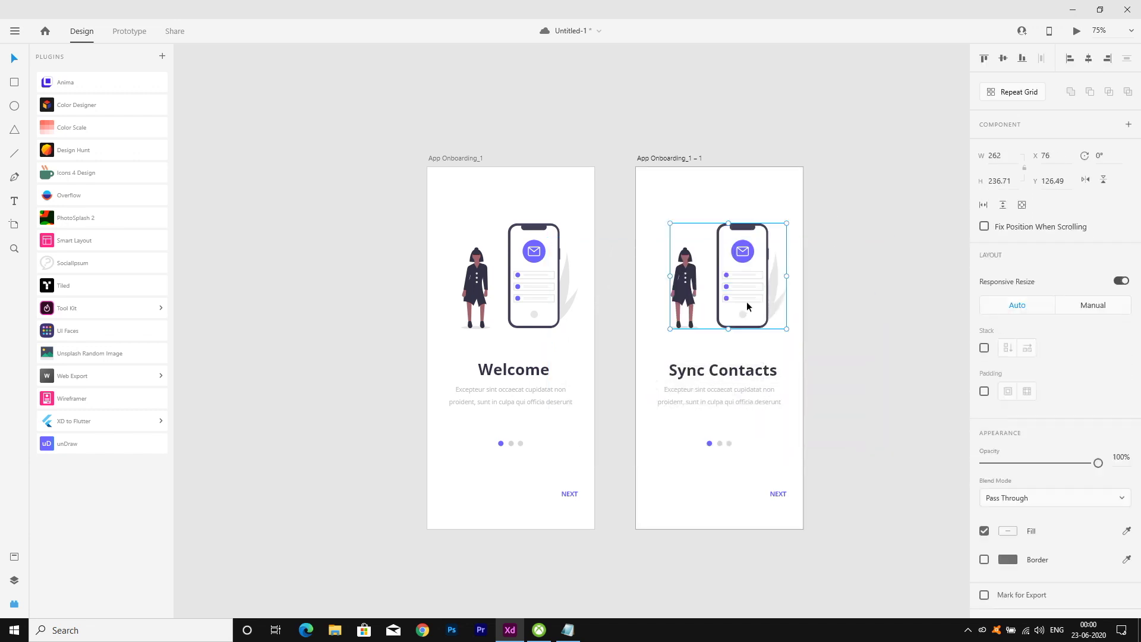
{"action": "key", "text": "Escape"}
{"action": "key", "text": "ctrl+v"}
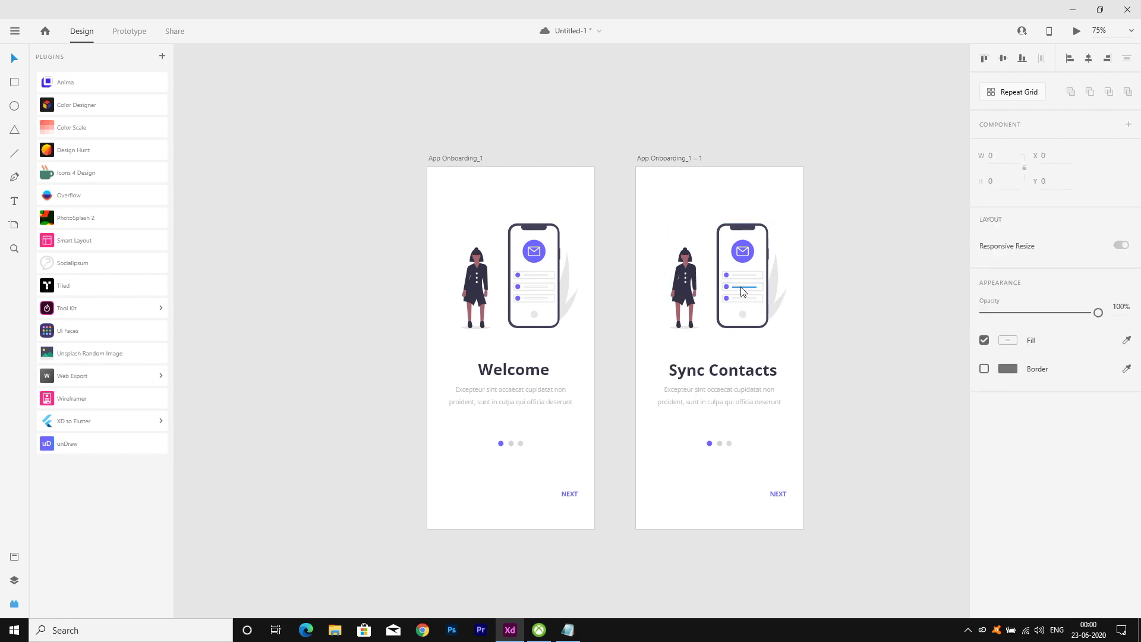
{"action": "left_click_drag", "start_coordinate": [400, 442], "coordinate": [586, 489]}
{"action": "left_click_drag", "start_coordinate": [713, 264], "coordinate": [772, 250]}
Delete the old woman-and-phone image and size the new one 292 wide above the heading.
{"action": "left_click", "coordinate": [752, 230]}
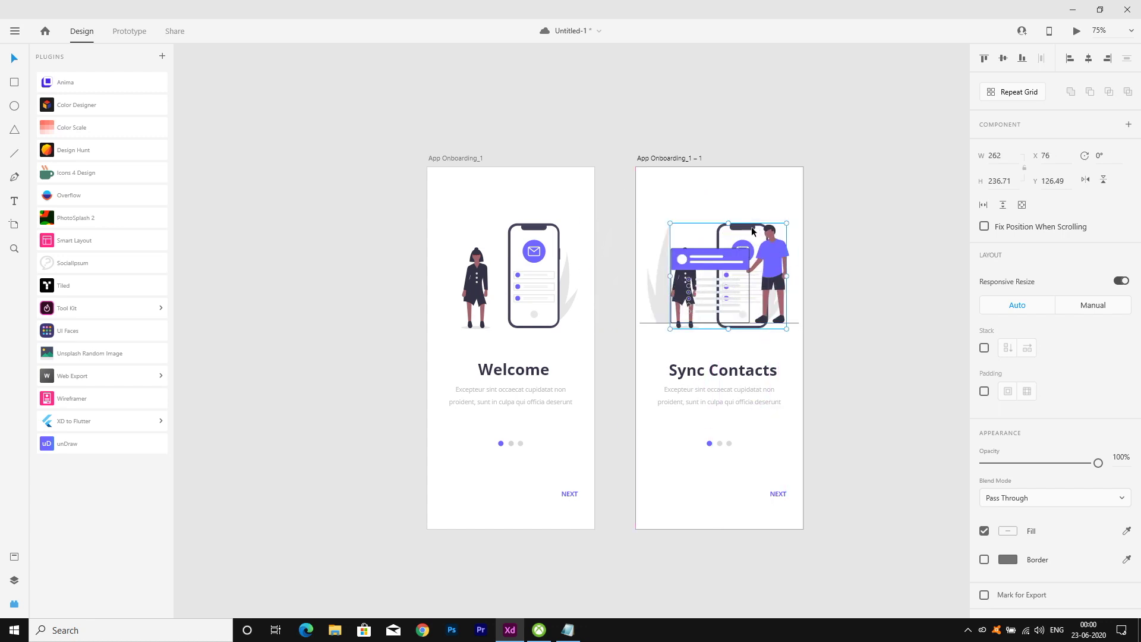
{"action": "key", "text": "Delete"}
{"action": "left_click", "coordinate": [752, 230]}
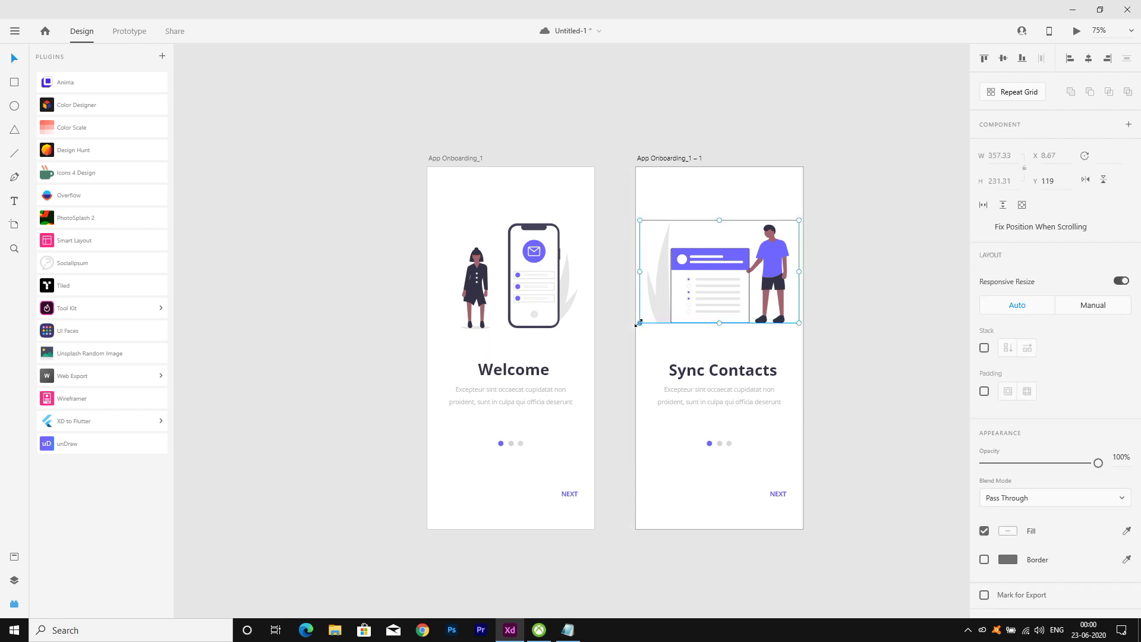
{"action": "left_click_drag", "start_coordinate": [639, 323], "coordinate": [669, 305]}
{"action": "mouse_move", "coordinate": [747, 277]}
{"action": "left_mouse_down"}
{"action": "mouse_move", "coordinate": [733, 289]}
{"action": "mouse_move", "coordinate": [742, 283]}
{"action": "left_mouse_up"}
{"action": "scroll", "coordinate": [714, 306], "scroll_direction": "up", "scroll_amount": 2}
Rename the second artboard to App Onboarding_2.
{"action": "left_click", "coordinate": [693, 217]}
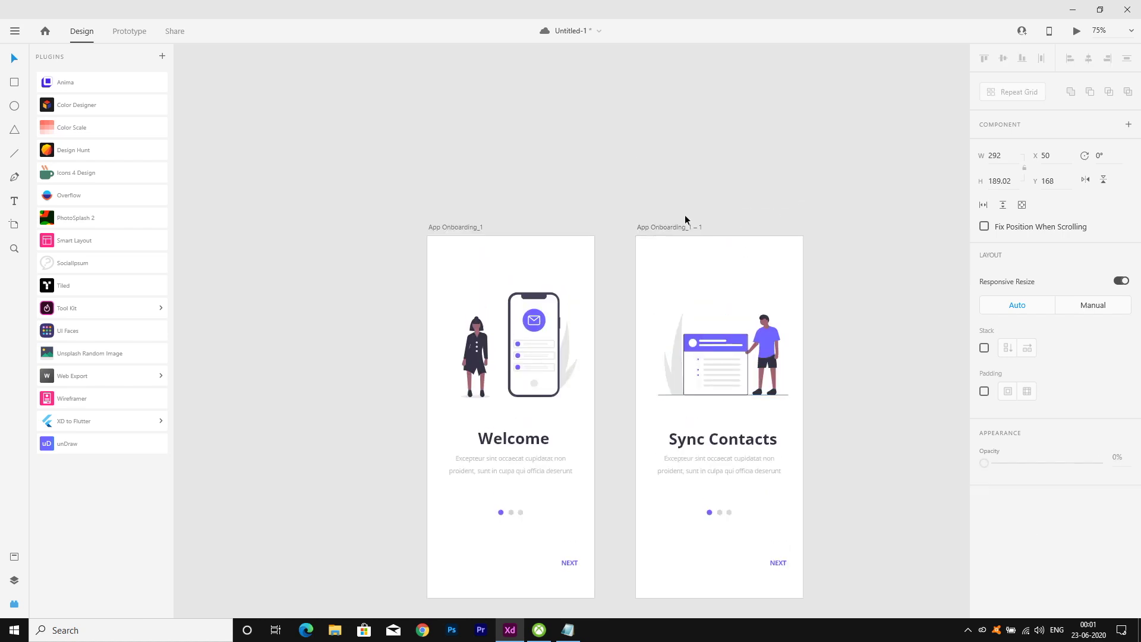
{"action": "left_click", "coordinate": [673, 227]}
{"action": "key", "text": "ctrl+minus"}
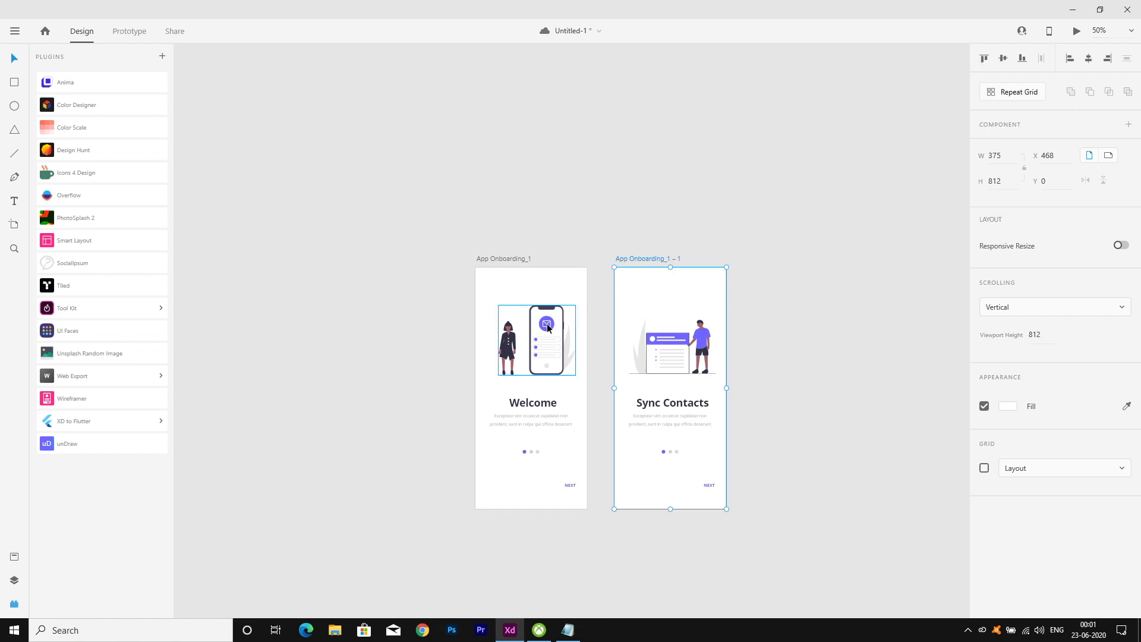
{"action": "left_click", "coordinate": [643, 257]}
{"action": "double_click", "coordinate": [646, 259]}
{"action": "left_click", "coordinate": [669, 258]}
{"action": "left_click_drag", "start_coordinate": [672, 258], "coordinate": [716, 262]}
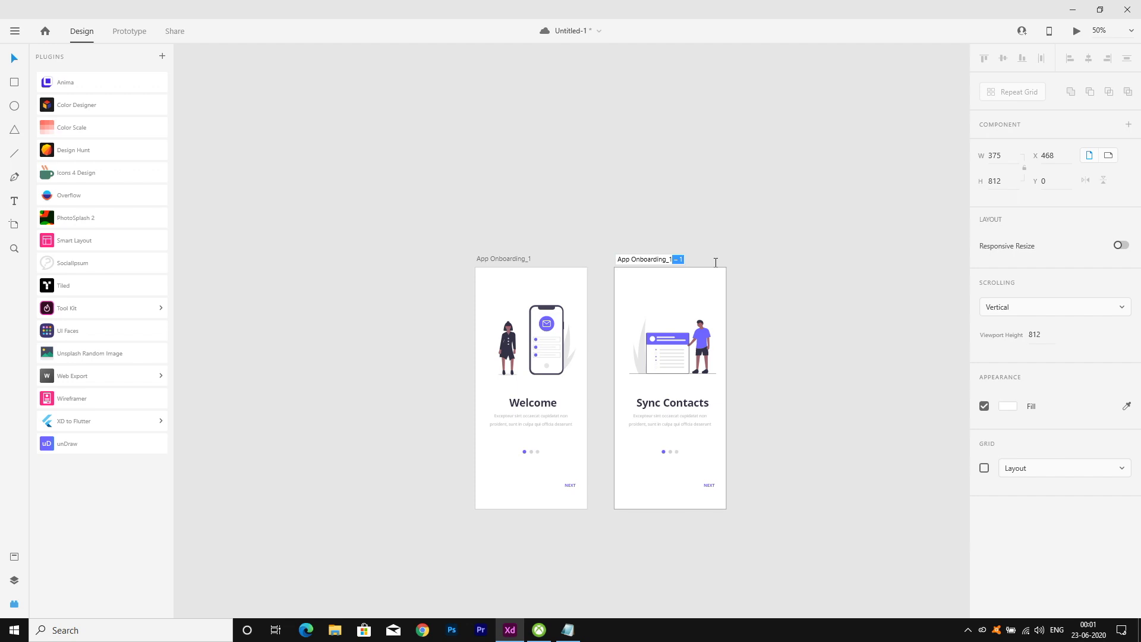
{"action": "key", "text": "BackSpace"}
{"action": "type", "text": "2"}
{"action": "key", "text": "Return"}
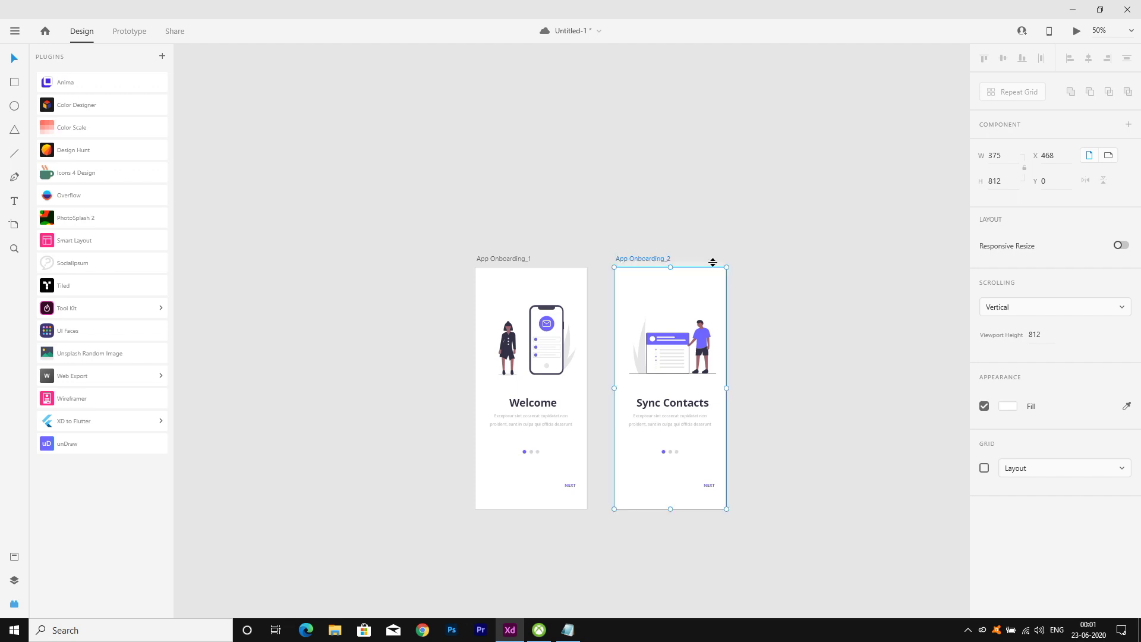
Duplicate App Onboarding_2 to its right.
{"action": "left_click", "coordinate": [731, 257]}
{"action": "left_click", "coordinate": [650, 257]}
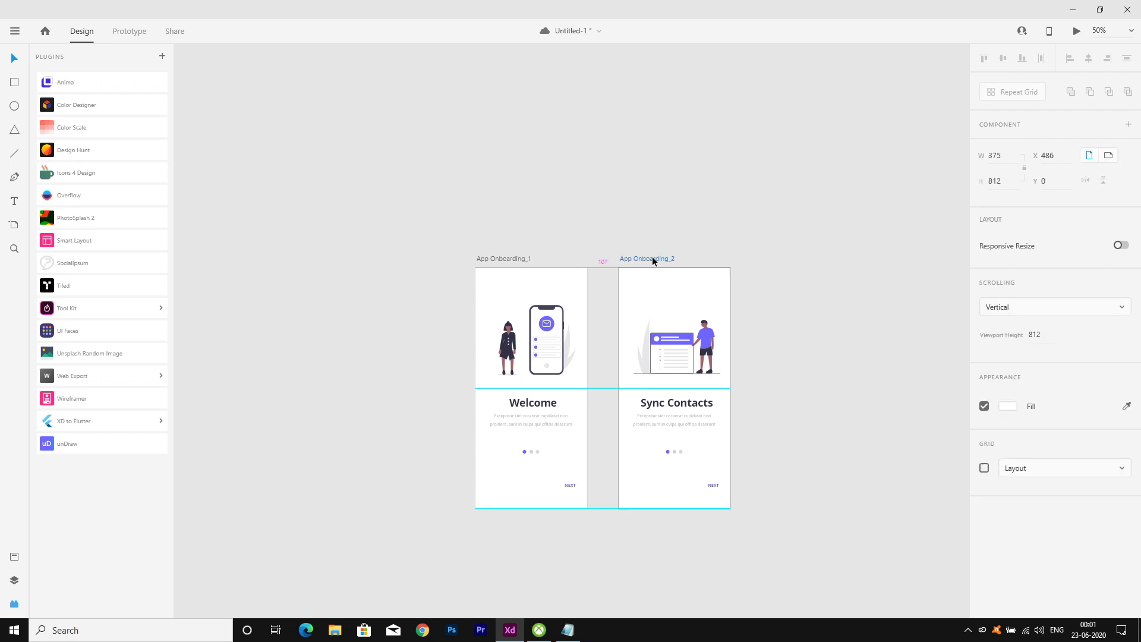
{"action": "left_click_drag", "start_coordinate": [651, 257], "coordinate": [803, 255]}
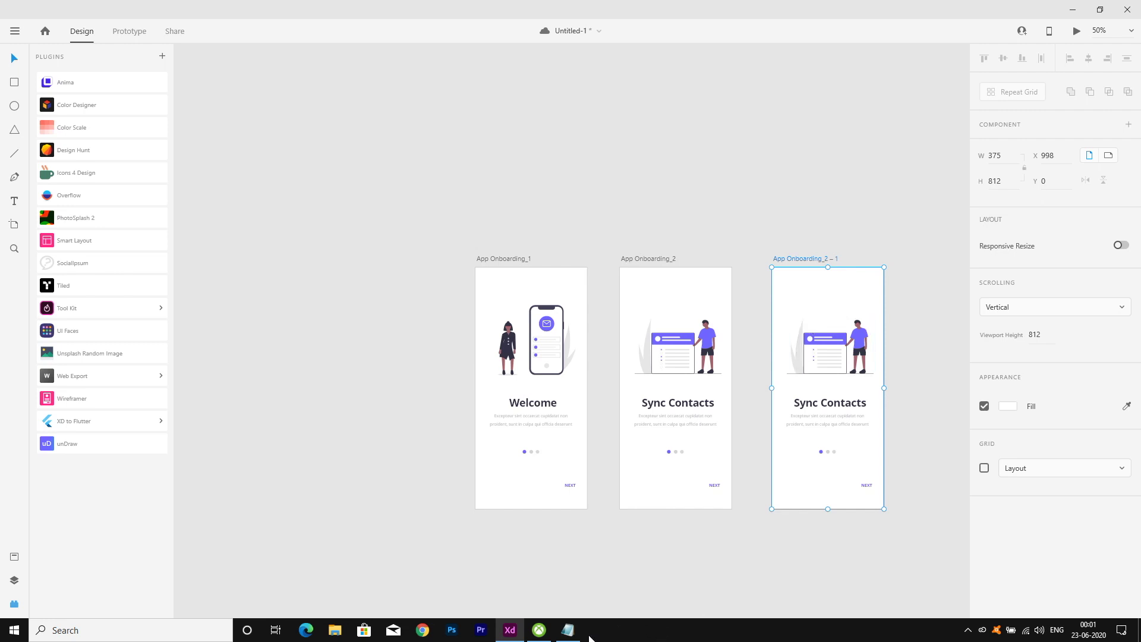
Copy 'Find Loaction' from the Notepad notes and zoom in on the artboards.
{"action": "left_click", "coordinate": [568, 631]}
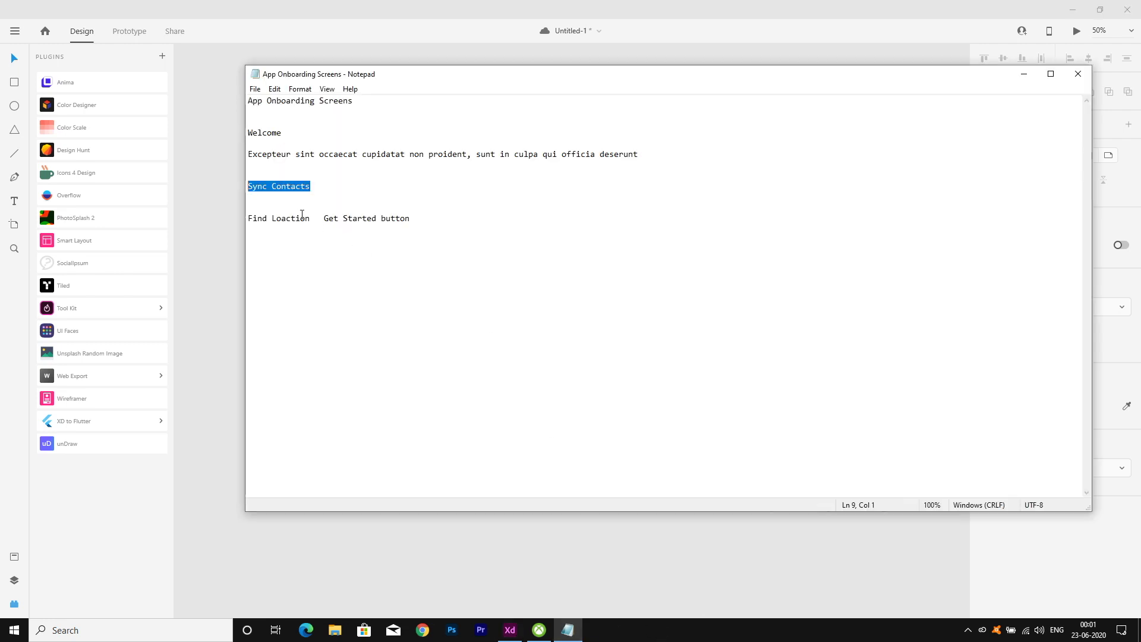
{"action": "left_click_drag", "start_coordinate": [310, 219], "coordinate": [183, 219]}
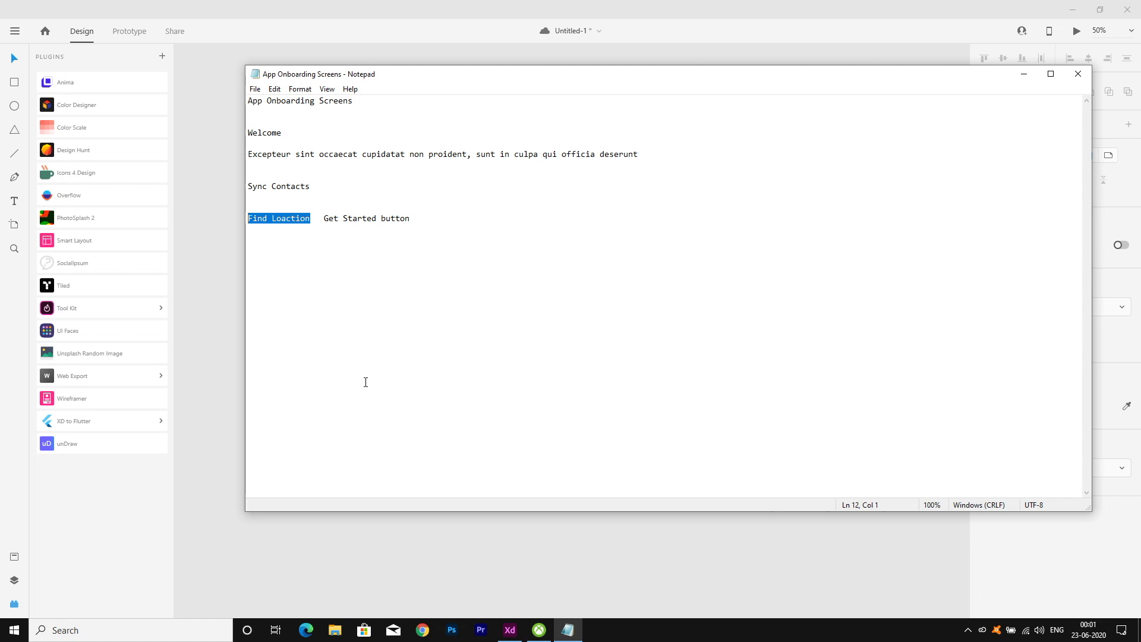
{"action": "left_click", "coordinate": [214, 365]}
{"action": "scroll", "coordinate": [810, 387], "scroll_direction": "down", "scroll_amount": 2}
{"action": "left_click_drag", "start_coordinate": [832, 377], "coordinate": [661, 373]}
{"action": "key", "text": "ctrl+equal"}
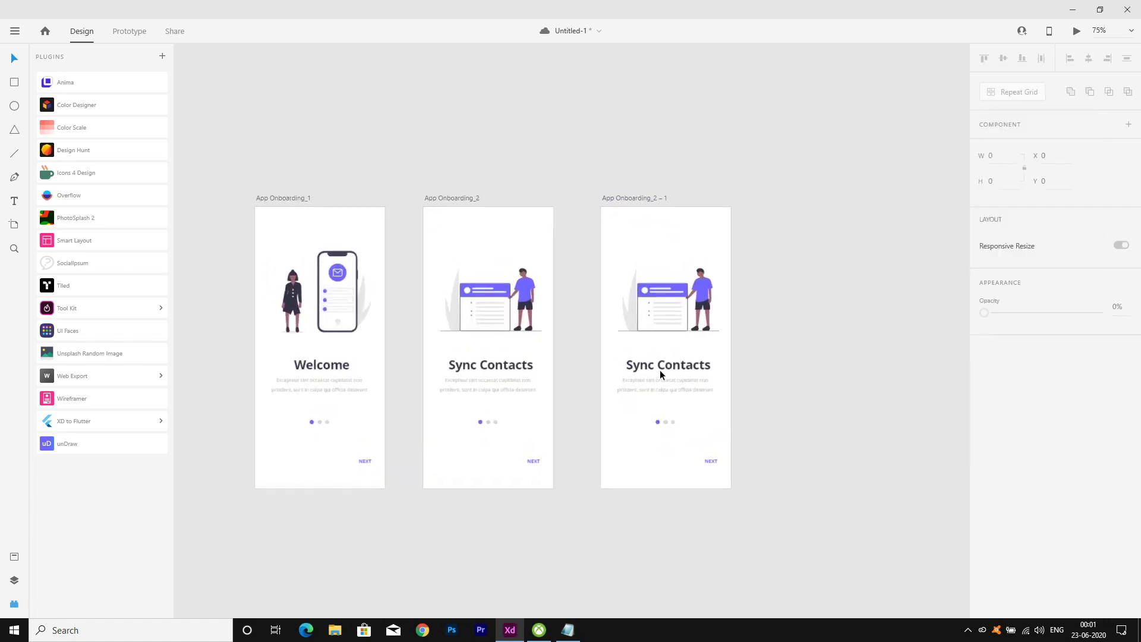
Replace the third artboard's Sync Contacts heading with 'Find Loaction'.
{"action": "left_click", "coordinate": [701, 376]}
{"action": "double_click", "coordinate": [702, 376]}
{"action": "double_click", "coordinate": [702, 376]}
{"action": "left_click", "coordinate": [703, 376]}
{"action": "double_click", "coordinate": [702, 376]}
{"action": "left_click", "coordinate": [703, 376]}
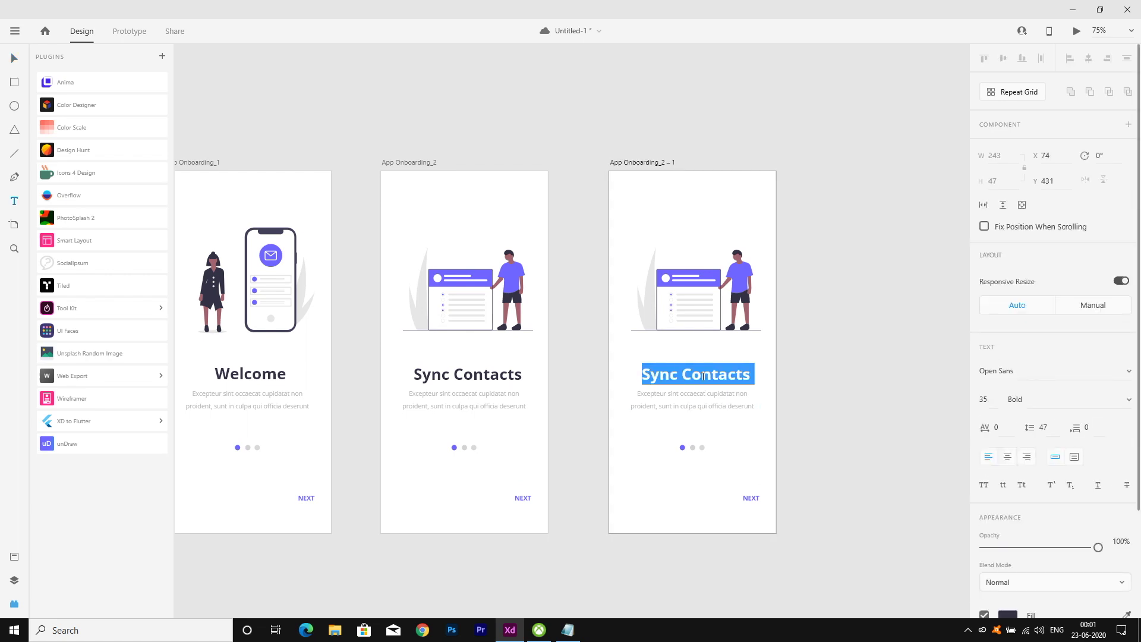
{"action": "type", "text": "Find Loaction"}
{"action": "key", "text": "Escape"}
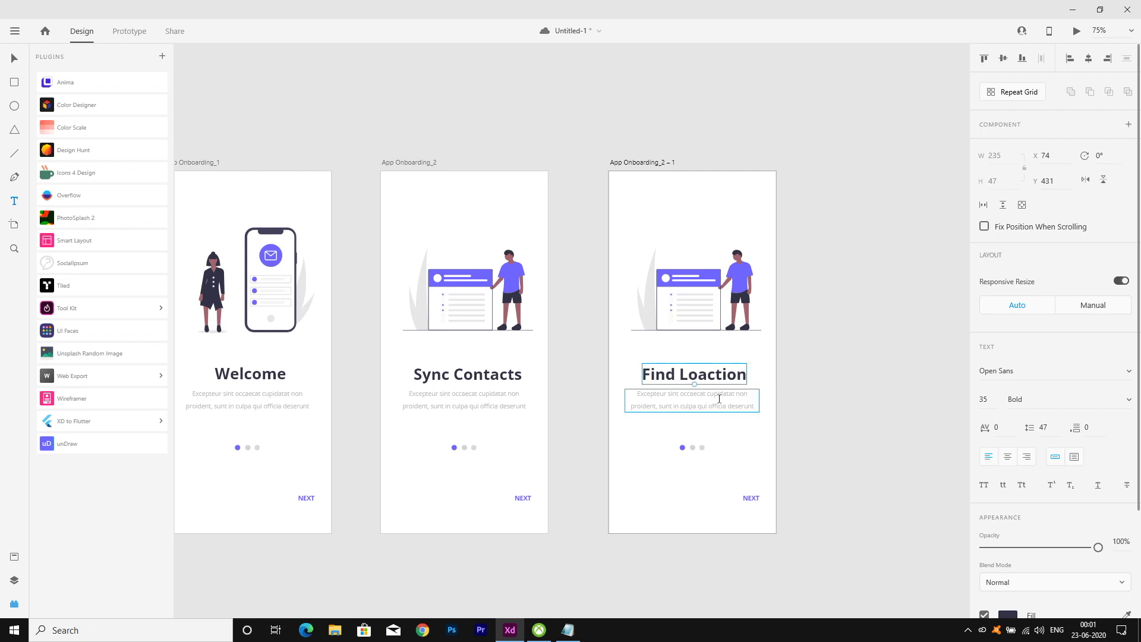
{"action": "left_click", "coordinate": [719, 399]}
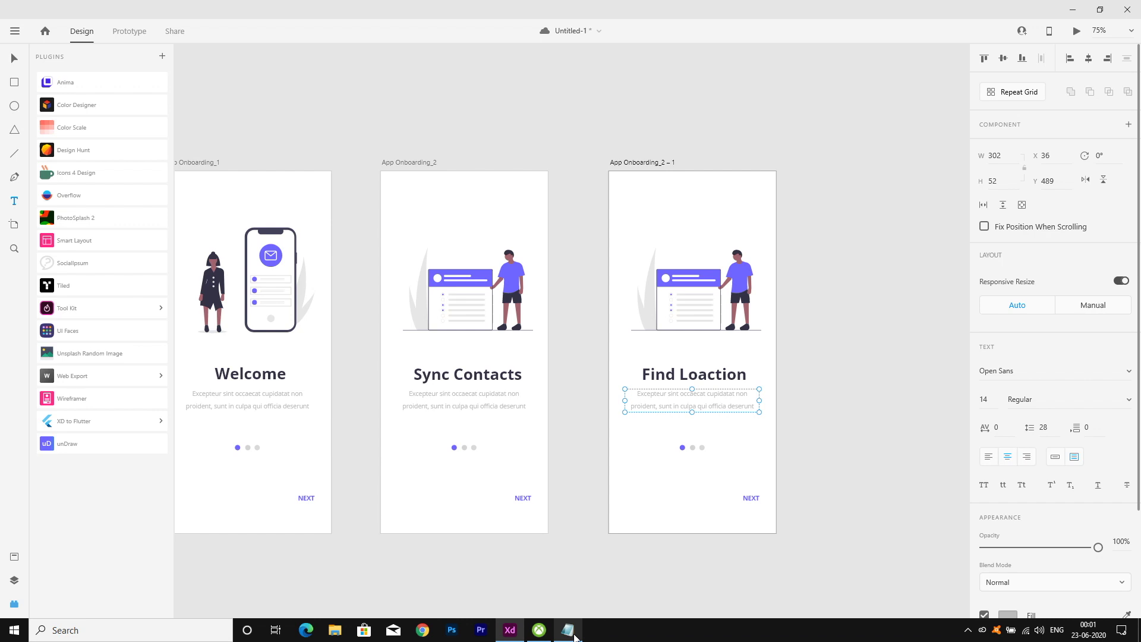
{"action": "left_click", "coordinate": [824, 405]}
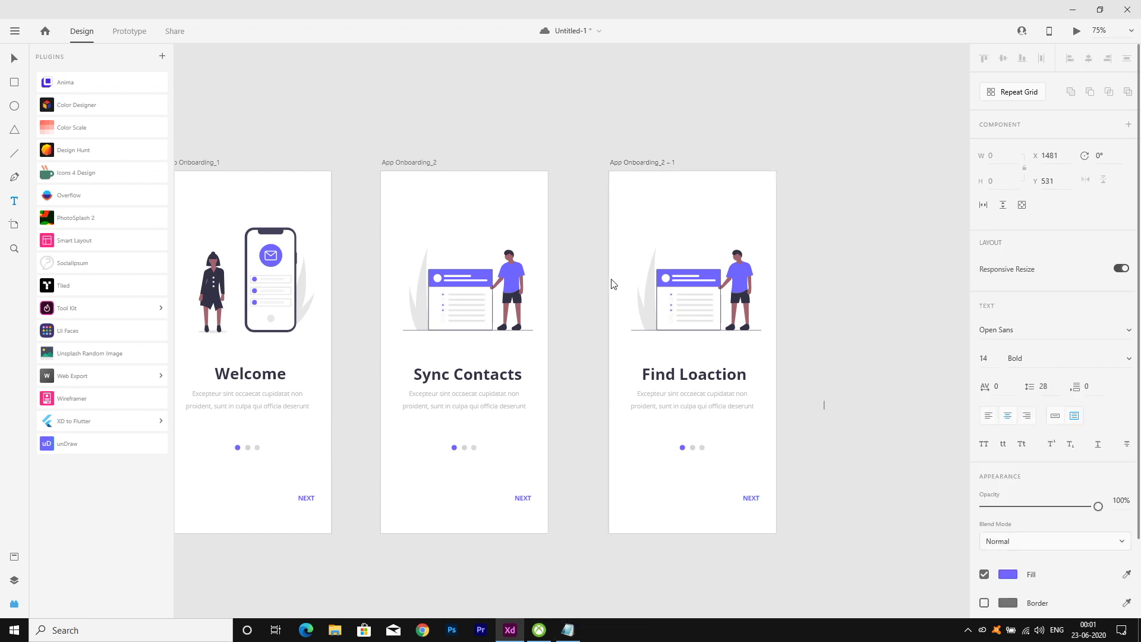
Centre the NEXT label on the third artboard and begin editing its text.
{"action": "left_click", "coordinate": [16, 55]}
{"action": "left_click", "coordinate": [692, 399]}
{"action": "left_click_drag", "start_coordinate": [750, 502], "coordinate": [692, 496]}
{"action": "double_click", "coordinate": [692, 495]}
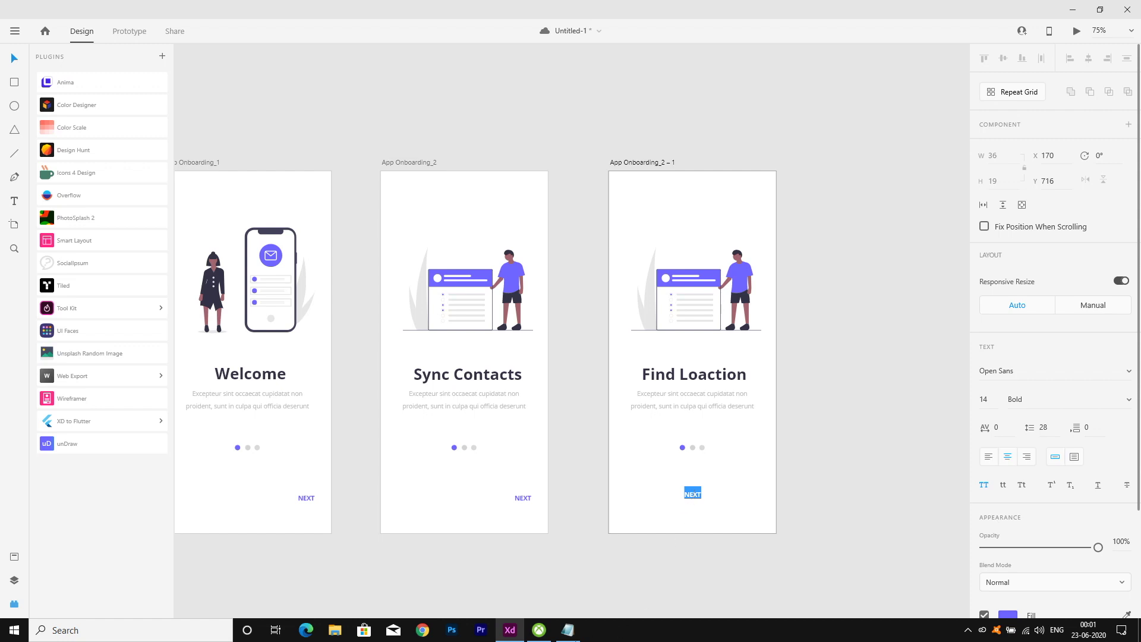
Replace the NEXT text with 'Get Started' copied from the notes.
{"action": "left_click", "coordinate": [567, 629]}
{"action": "left_click_drag", "start_coordinate": [377, 220], "coordinate": [324, 221]}
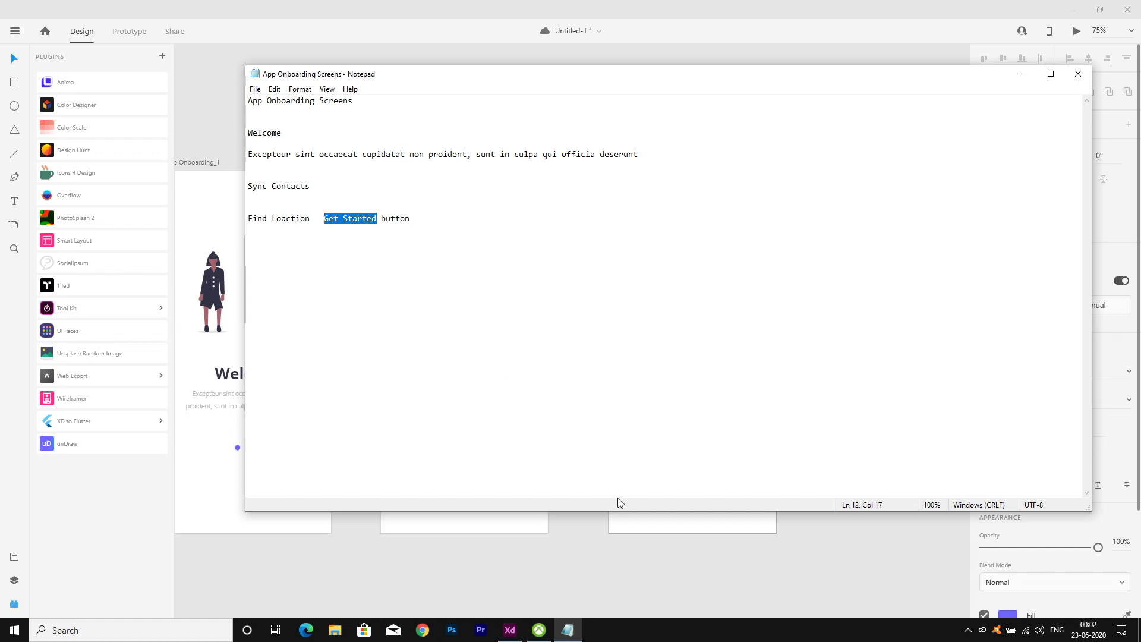
{"action": "key", "text": "alt+Tab"}
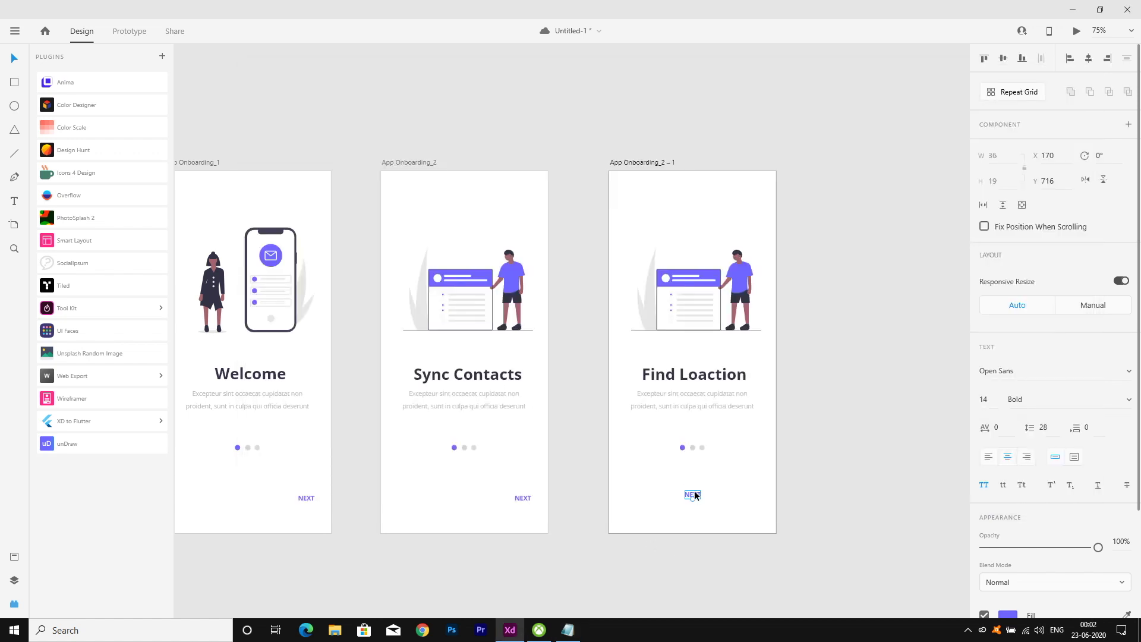
{"action": "key", "text": "ctrl+a"}
{"action": "type", "text": "GET STARTED"}
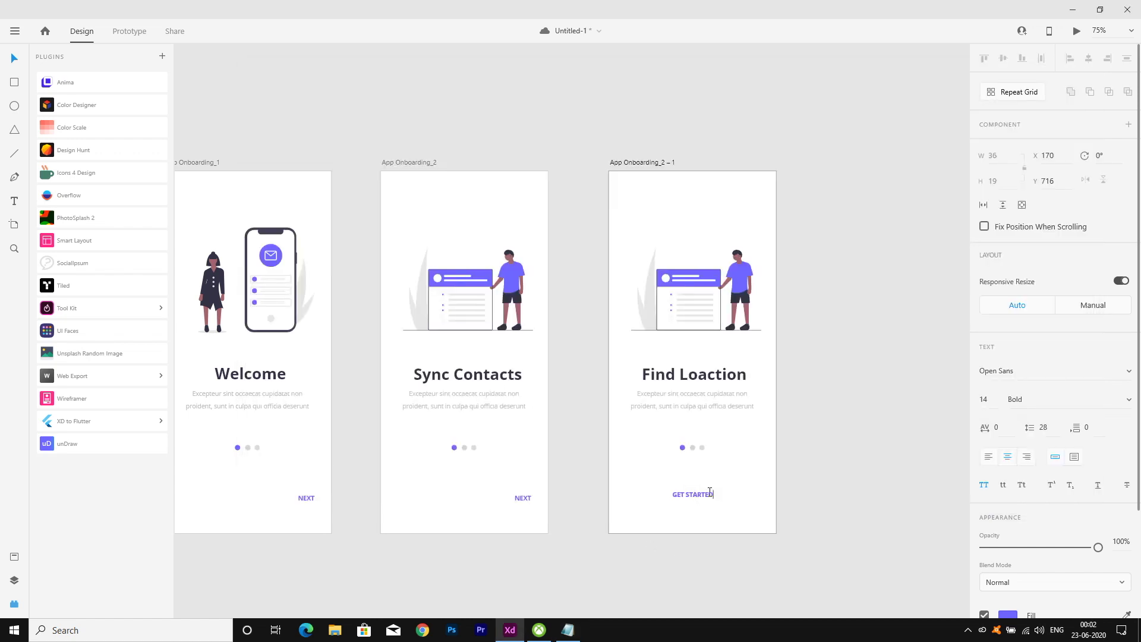
{"action": "key", "text": "Escape"}
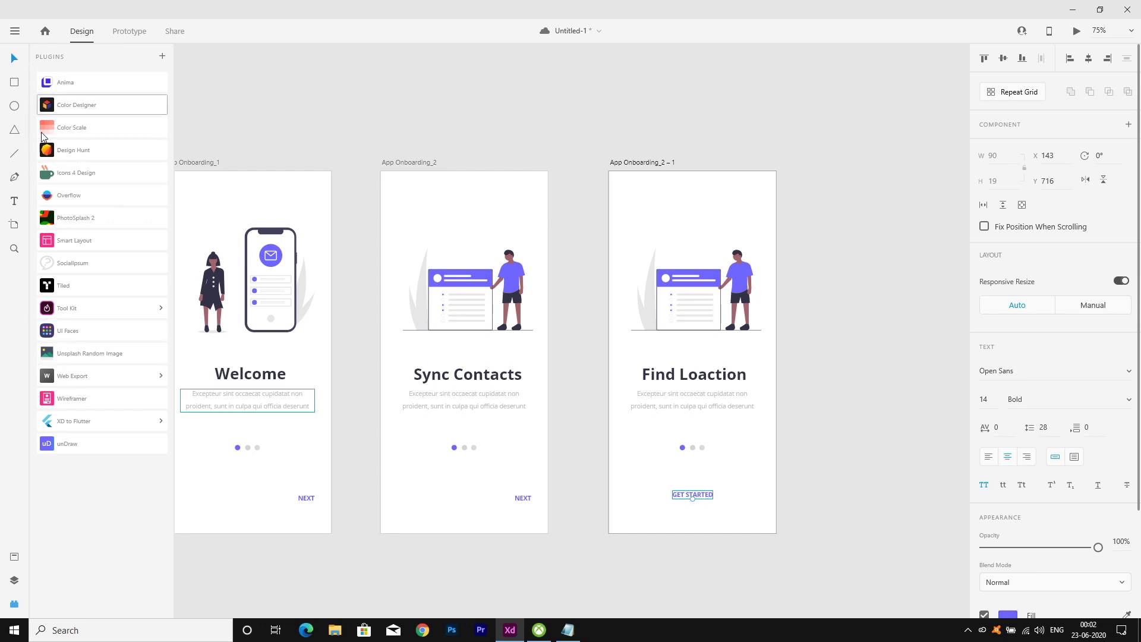
Draw a rectangle around the GET STARTED label and place it behind the text.
{"action": "left_click", "coordinate": [14, 580]}
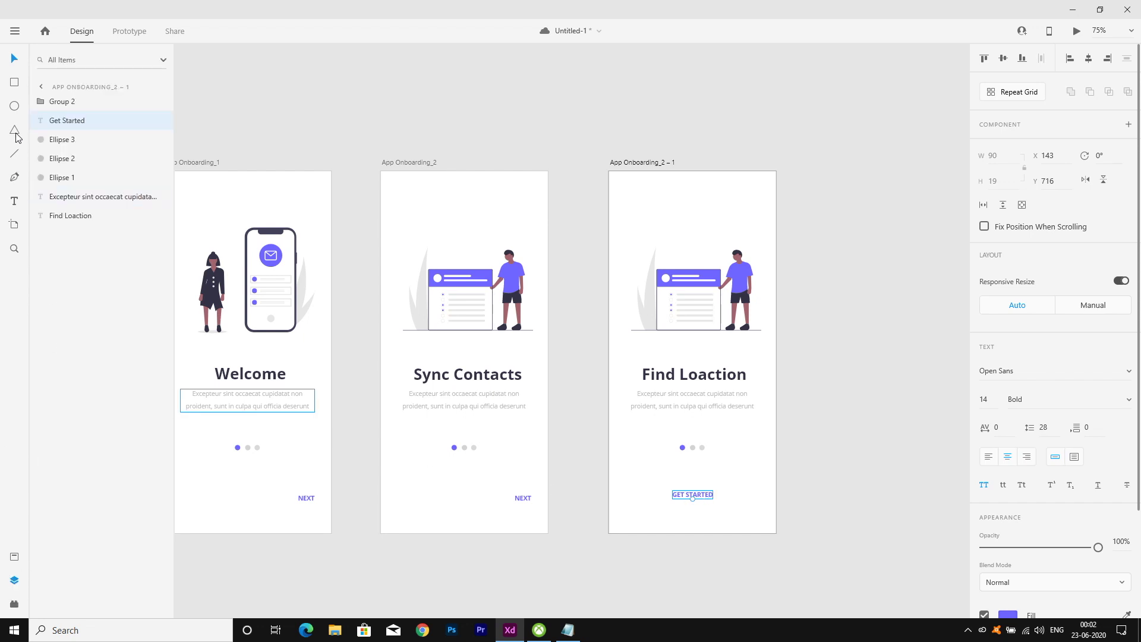
{"action": "left_click", "coordinate": [15, 83]}
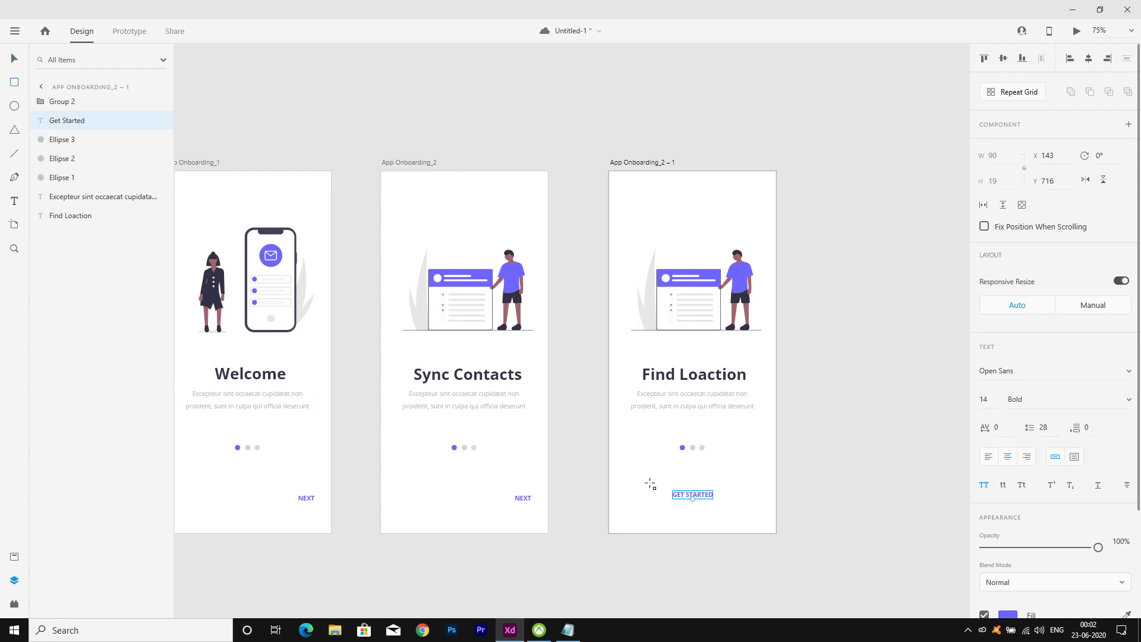
{"action": "left_click_drag", "start_coordinate": [642, 480], "coordinate": [747, 509]}
{"action": "left_click_drag", "start_coordinate": [84, 106], "coordinate": [80, 248]}
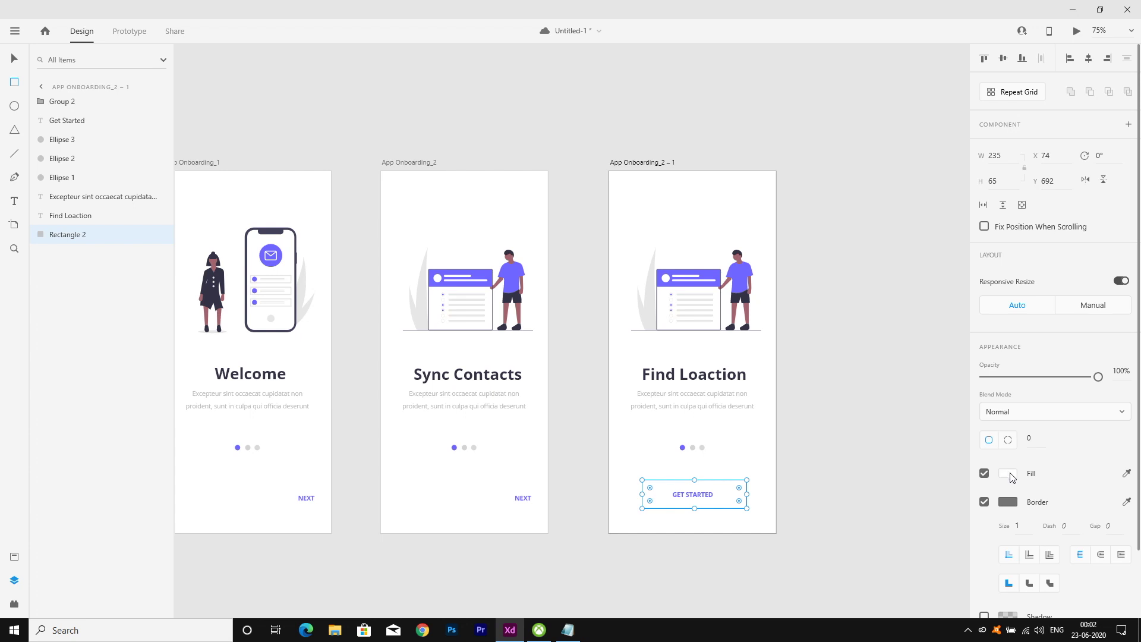
Give the rectangle a 60 corner radius and 53 height, centred on the artboard.
{"action": "left_click", "coordinate": [1008, 475]}
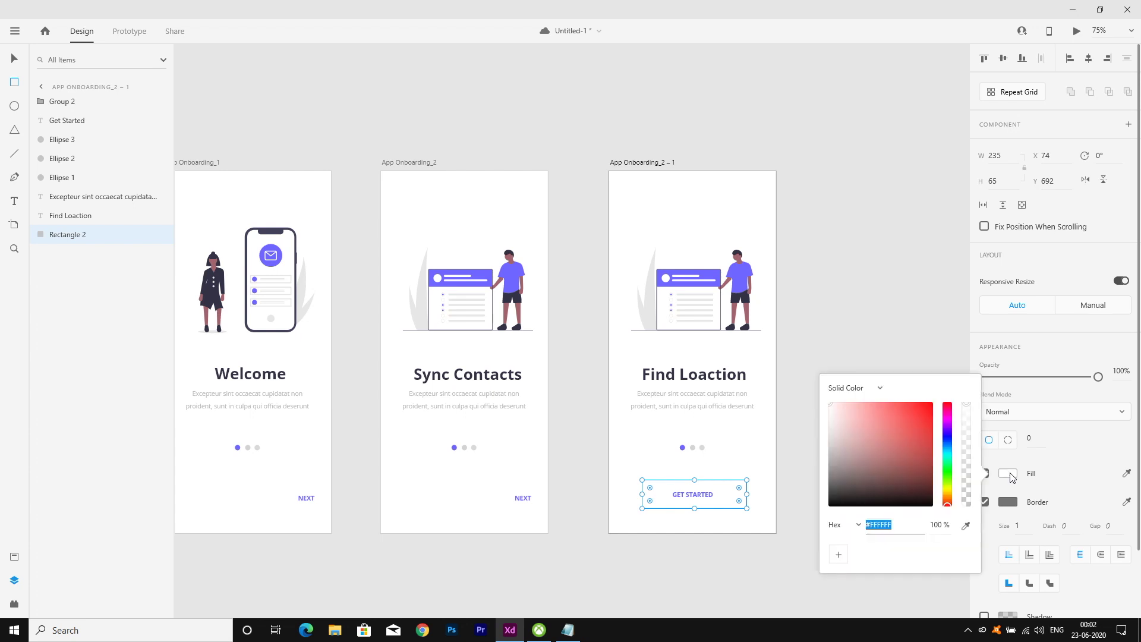
{"action": "left_click", "coordinate": [1128, 472]}
{"action": "left_click", "coordinate": [1128, 473]}
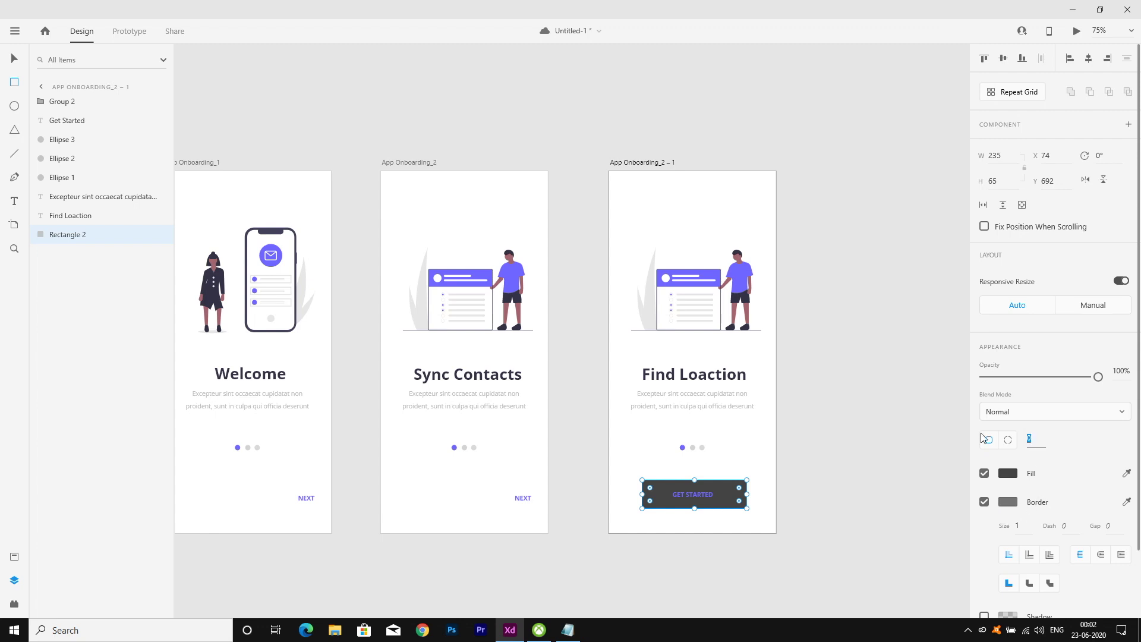
{"action": "key", "text": "Return"}
{"action": "left_click_drag", "start_coordinate": [693, 479], "coordinate": [694, 485]}
{"action": "left_click", "coordinate": [14, 60]}
{"action": "left_click", "coordinate": [809, 494]}
{"action": "left_click_drag", "start_coordinate": [730, 494], "coordinate": [730, 488]}
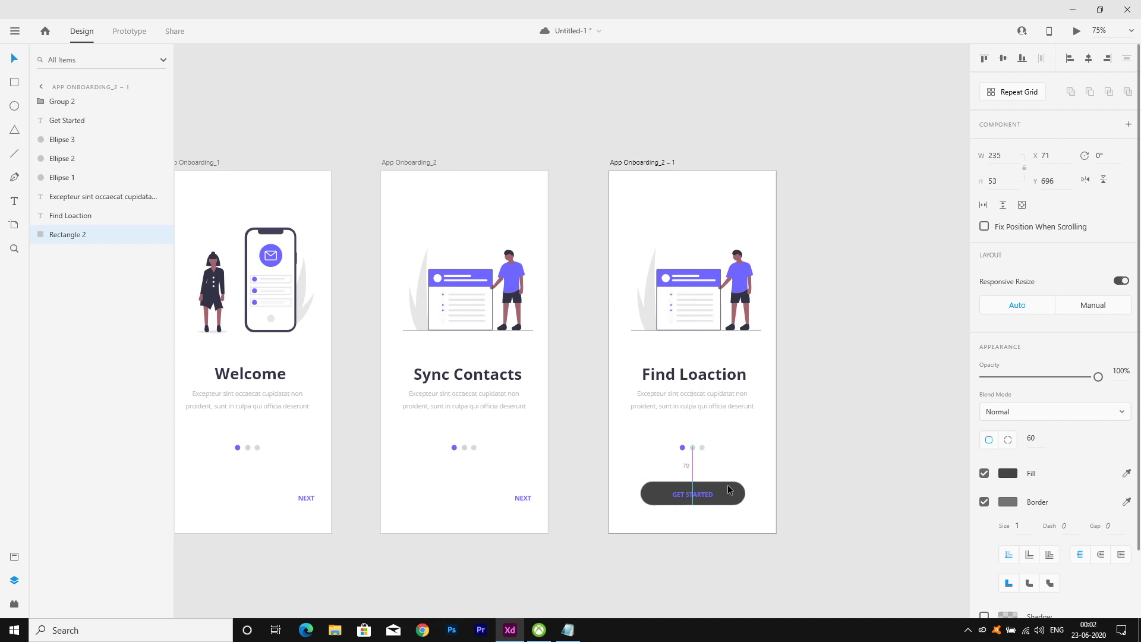
Fill the button with the illustration's purple.
{"action": "left_click", "coordinate": [1125, 476]}
{"action": "left_click", "coordinate": [715, 283]}
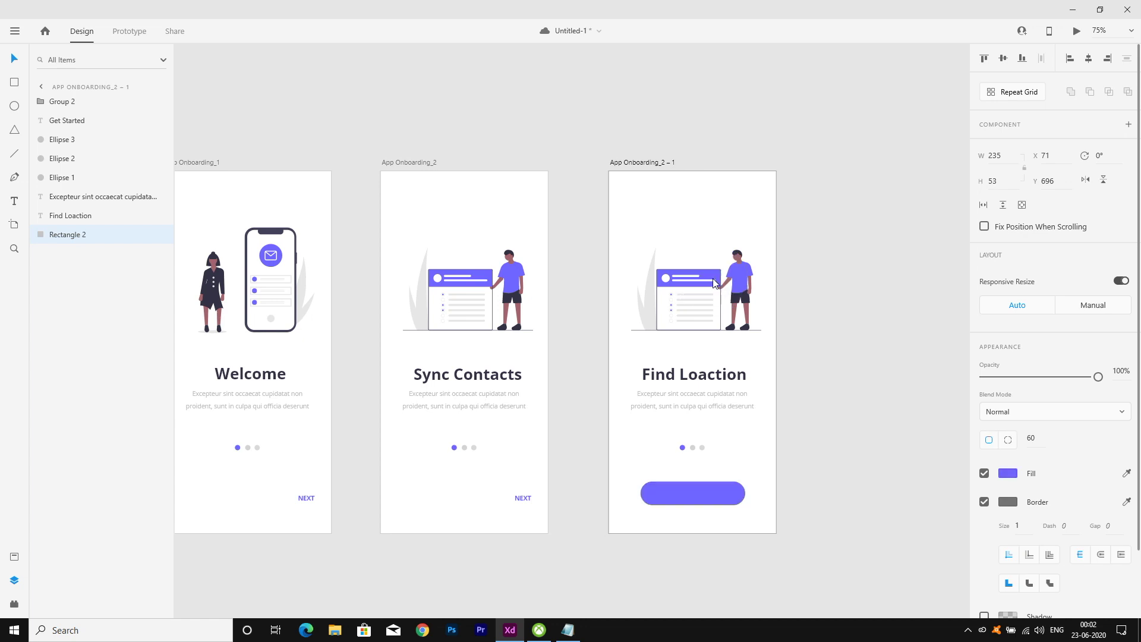
{"action": "left_click", "coordinate": [824, 419]}
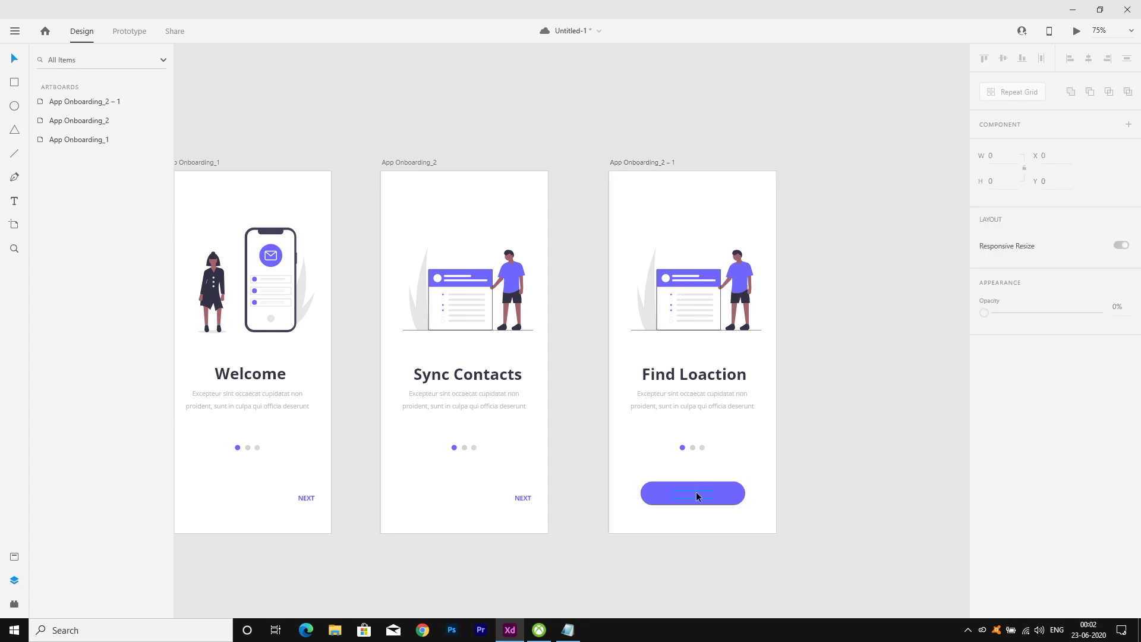
Make the GET STARTED label text white.
{"action": "left_click", "coordinate": [696, 494]}
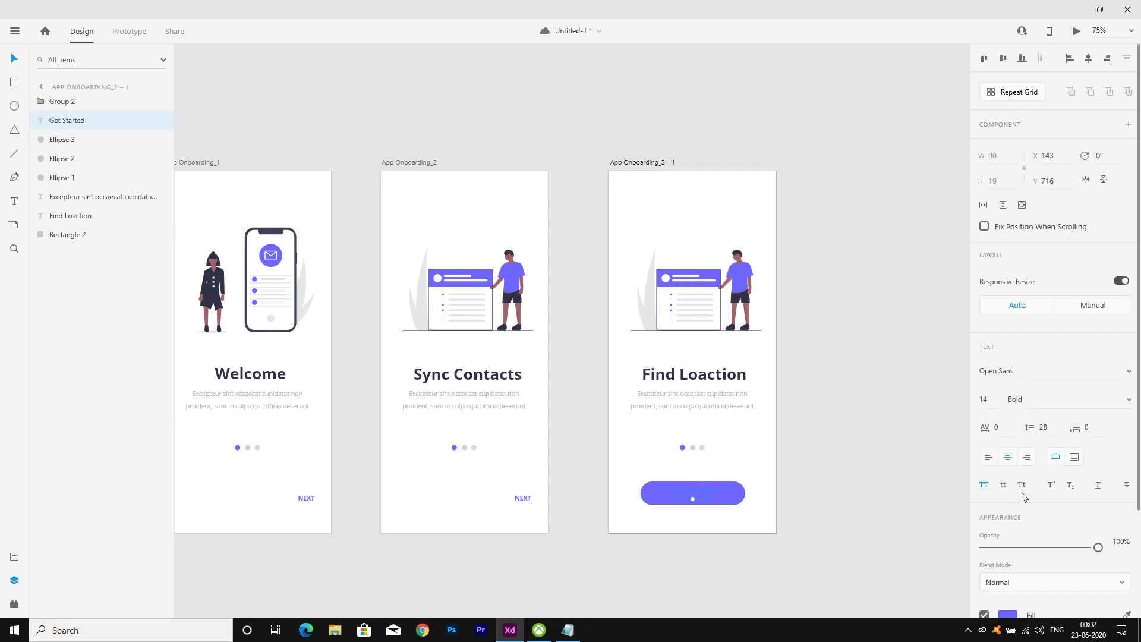
{"action": "scroll", "coordinate": [1010, 505], "scroll_direction": "down", "scroll_amount": 3}
{"action": "left_click", "coordinate": [1008, 483]}
{"action": "left_click_drag", "start_coordinate": [850, 430], "coordinate": [815, 394]}
{"action": "left_click", "coordinate": [842, 363]}
{"action": "key", "text": "Escape"}
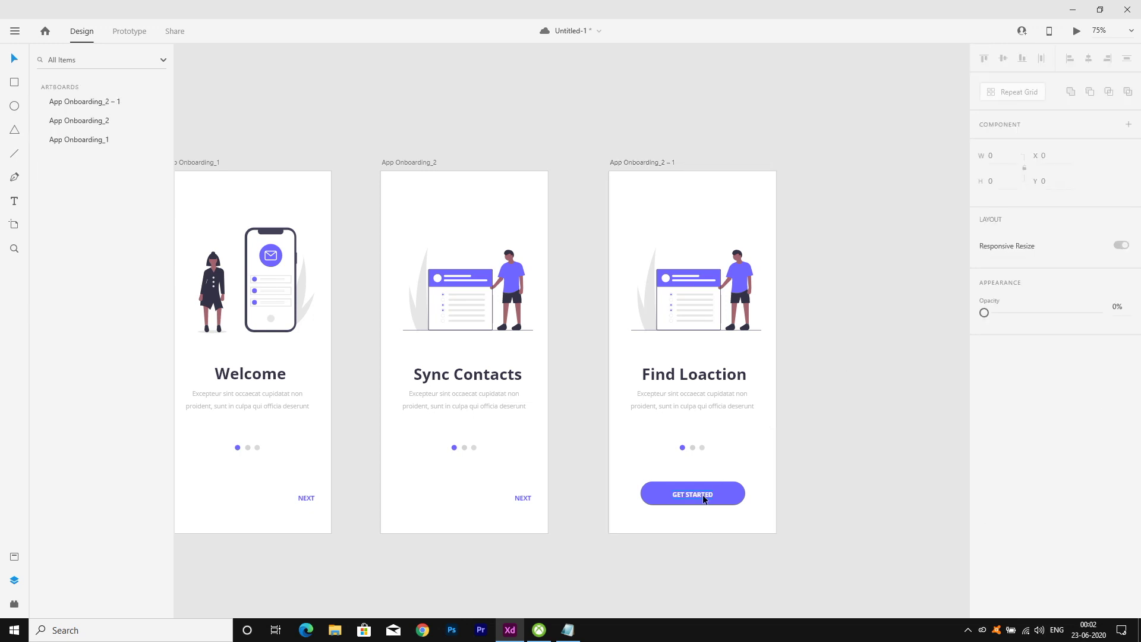
{"action": "left_click", "coordinate": [702, 494]}
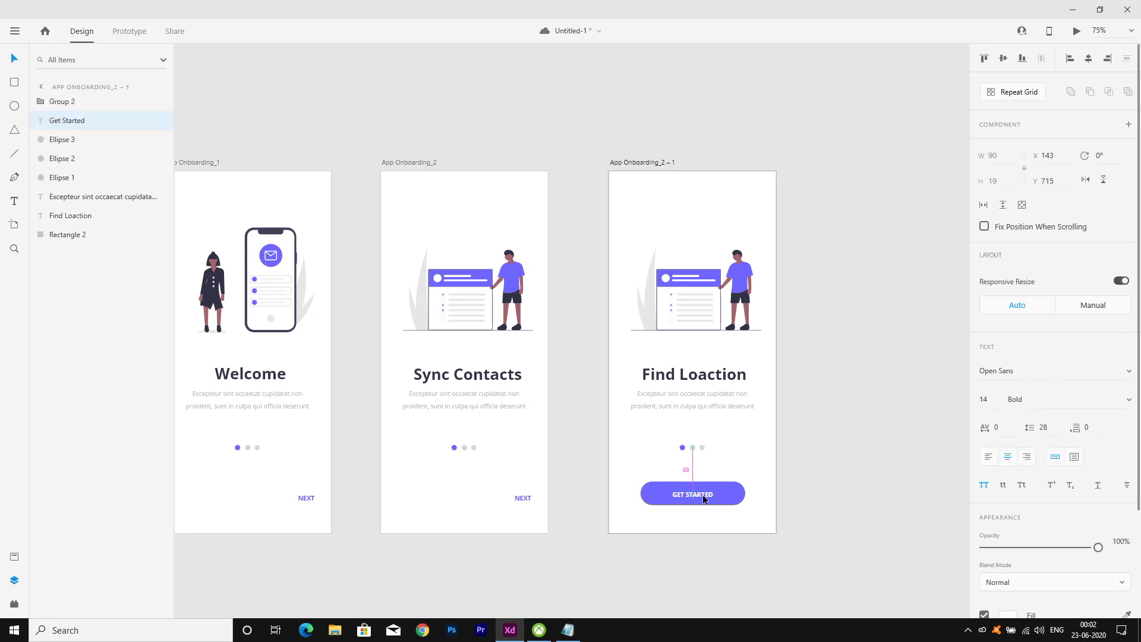
Select the purple GET STARTED button shape and zoom to 100% on it.
{"action": "left_click", "coordinate": [734, 488]}
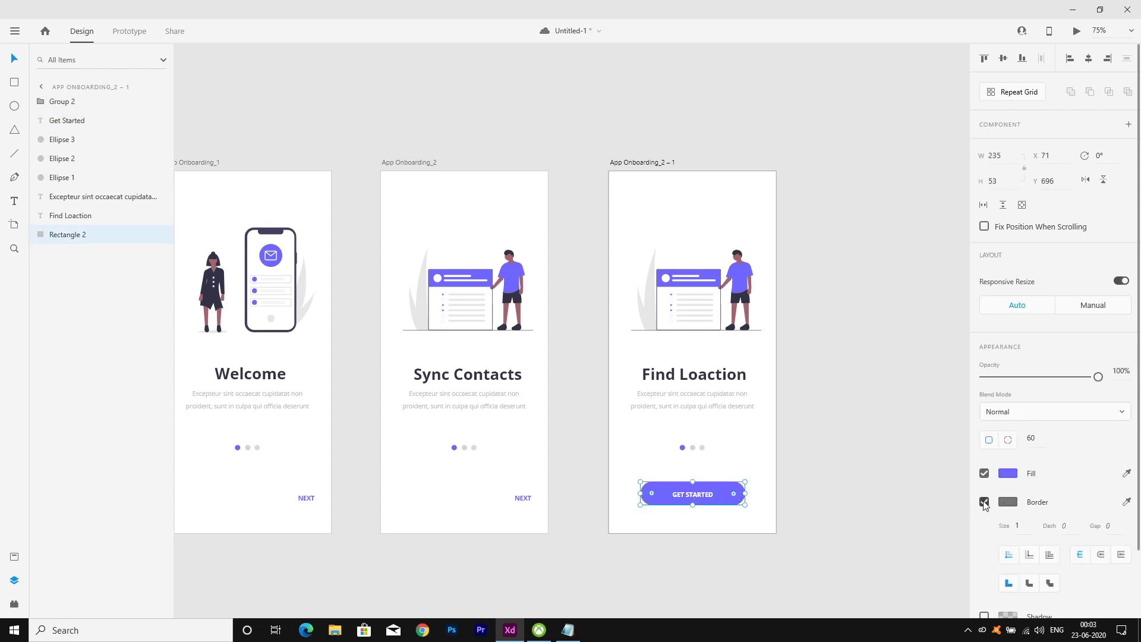
{"action": "scroll", "coordinate": [853, 477], "scroll_direction": "down", "scroll_amount": 2}
{"action": "scroll", "coordinate": [850, 477], "scroll_direction": "down", "scroll_amount": 2}
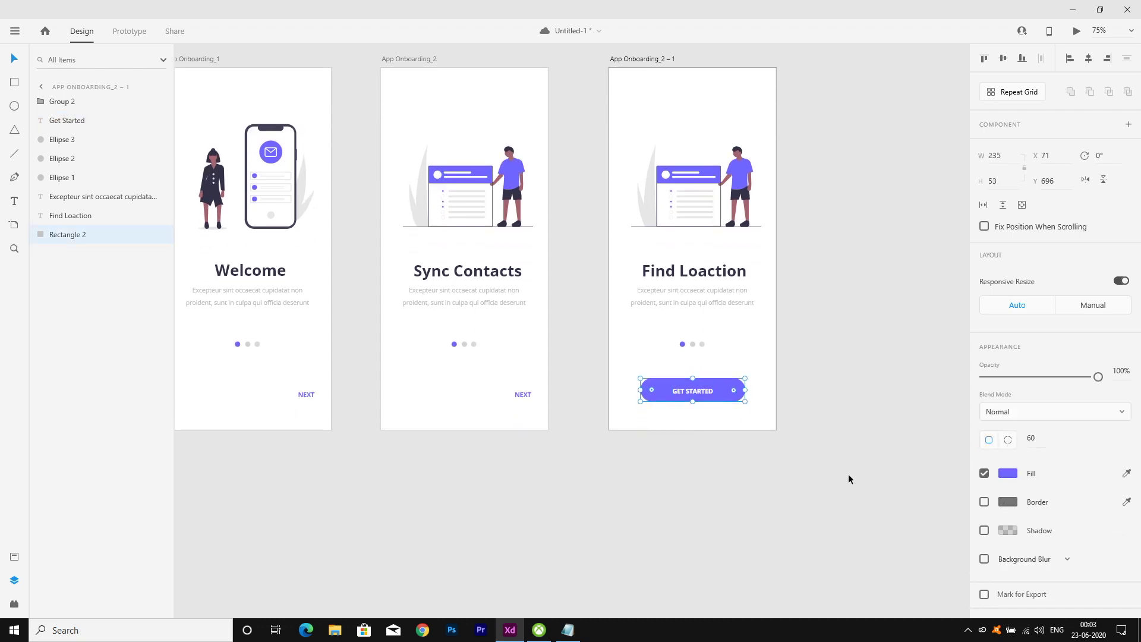
{"action": "key", "text": "ctrl+1"}
{"action": "left_click_drag", "start_coordinate": [860, 221], "coordinate": [703, 263]}
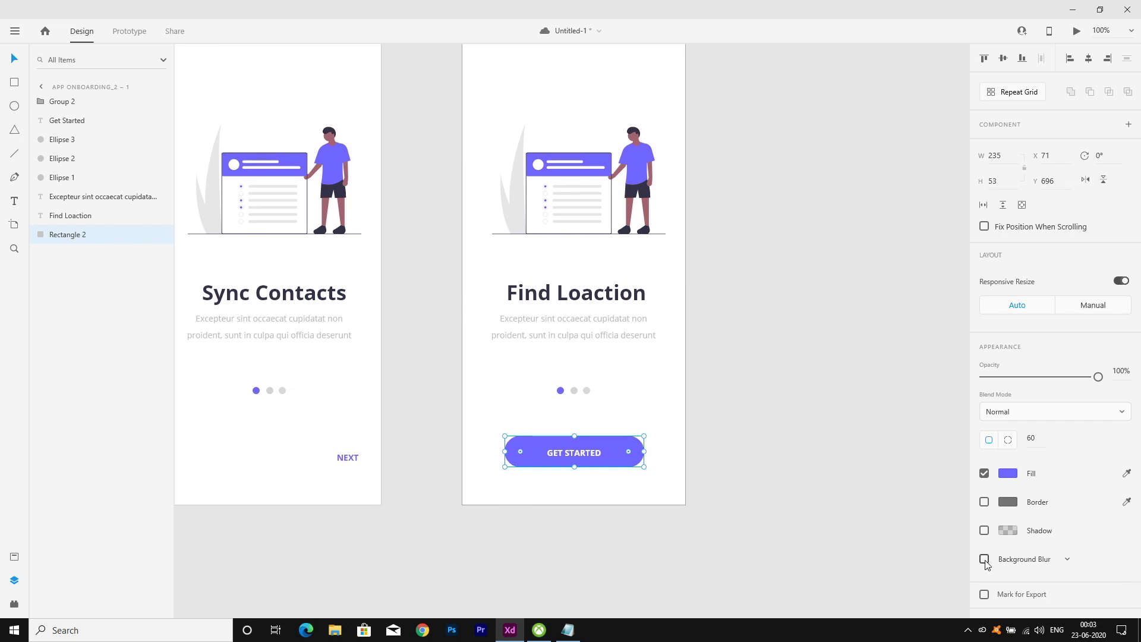
Give the button a drop shadow tinted with the figure's purple at 12% alpha.
{"action": "left_click", "coordinate": [983, 531]}
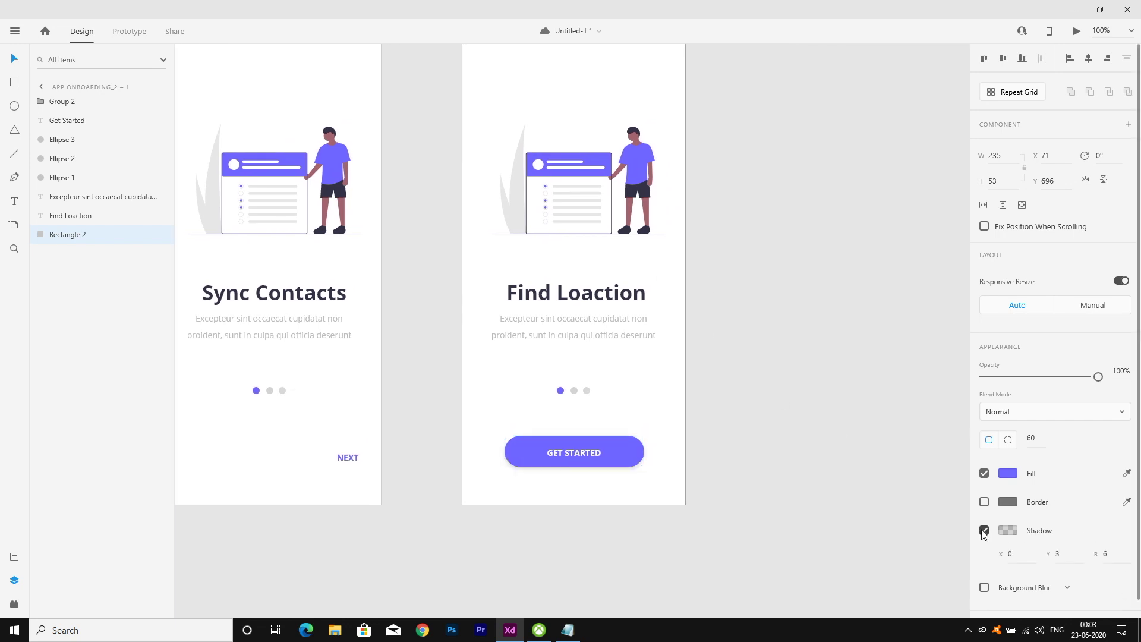
{"action": "left_click", "coordinate": [1011, 529]}
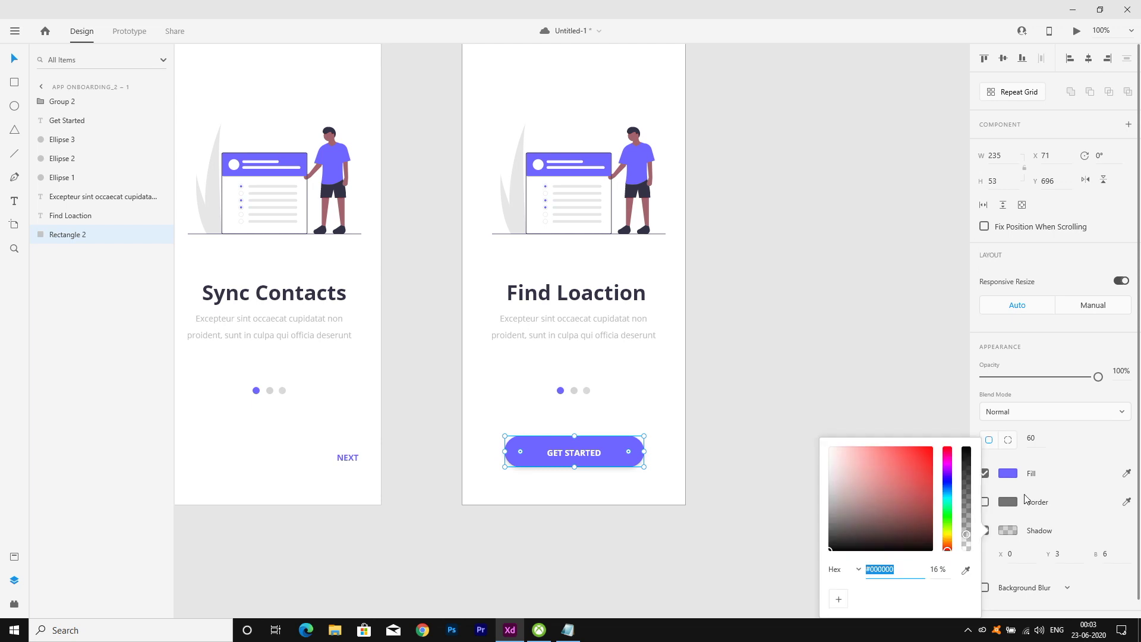
{"action": "left_click", "coordinate": [1012, 532]}
{"action": "left_click", "coordinate": [1012, 532]}
{"action": "left_click", "coordinate": [966, 570]}
{"action": "left_click", "coordinate": [644, 144]}
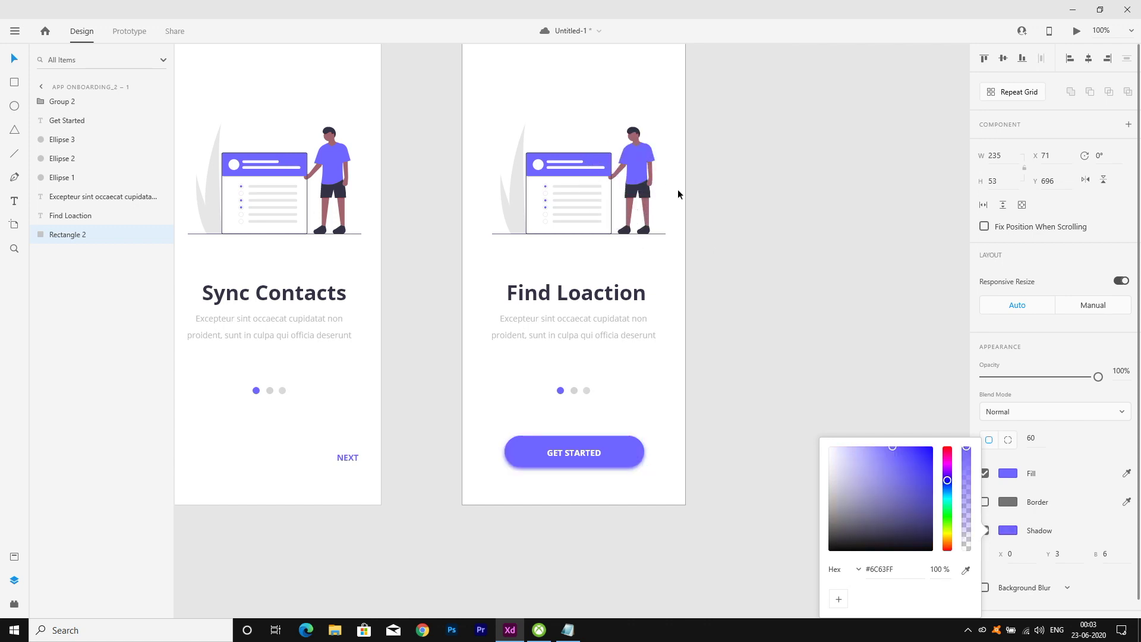
{"action": "left_click_drag", "start_coordinate": [967, 474], "coordinate": [968, 519]}
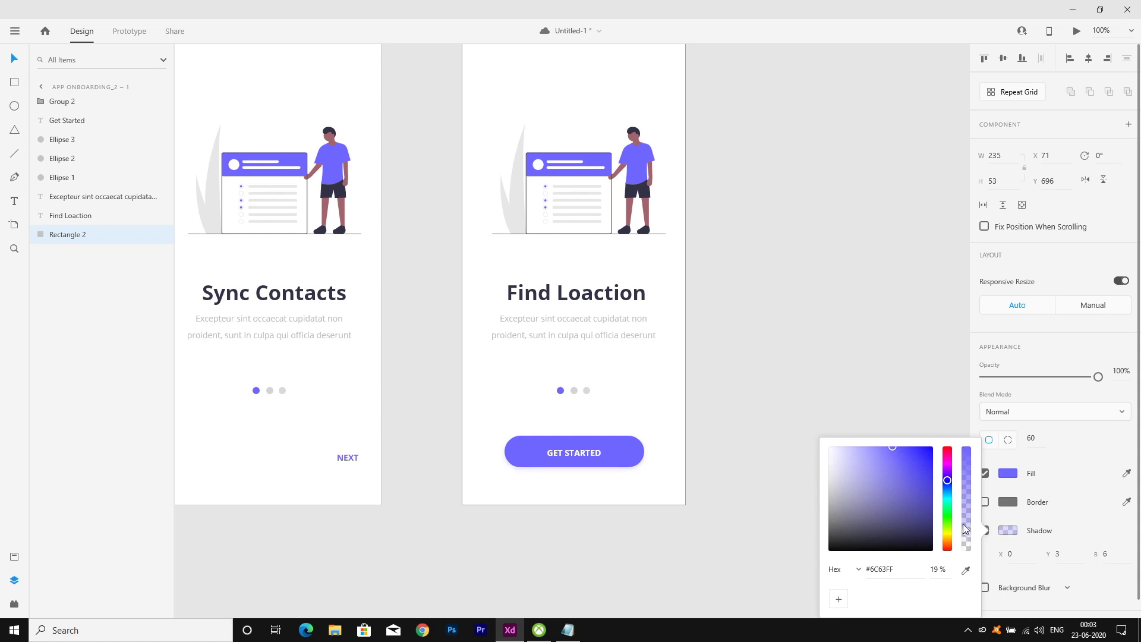
{"action": "left_click", "coordinate": [776, 380]}
{"action": "left_click", "coordinate": [620, 378]}
{"action": "left_click_drag", "start_coordinate": [393, 220], "coordinate": [705, 293]}
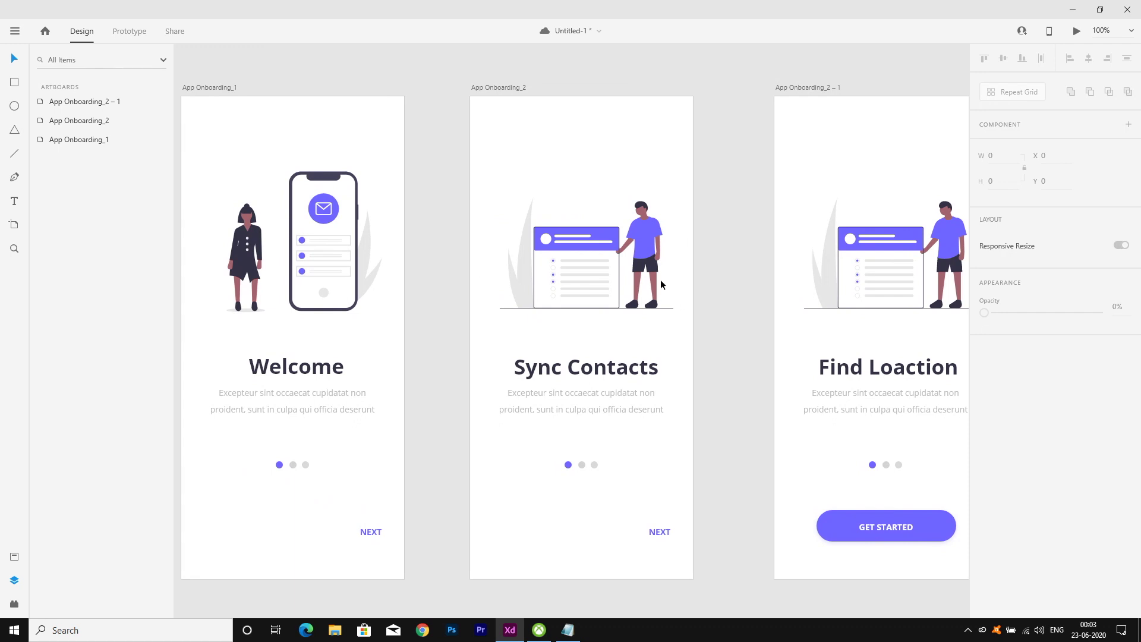
On Sync Contacts, colour the middle page dot purple and the first dot light grey.
{"action": "key", "text": "ctrl+minus"}
{"action": "scroll", "coordinate": [660, 284], "scroll_direction": "down", "scroll_amount": 1}
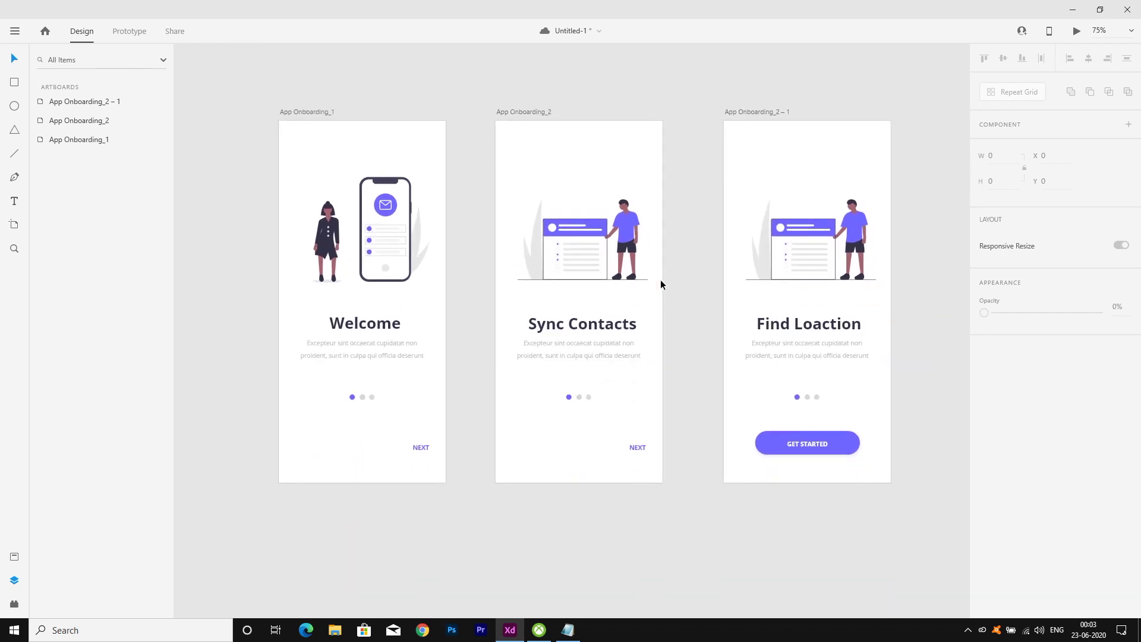
{"action": "scroll", "coordinate": [660, 284], "scroll_direction": "down", "scroll_amount": 1}
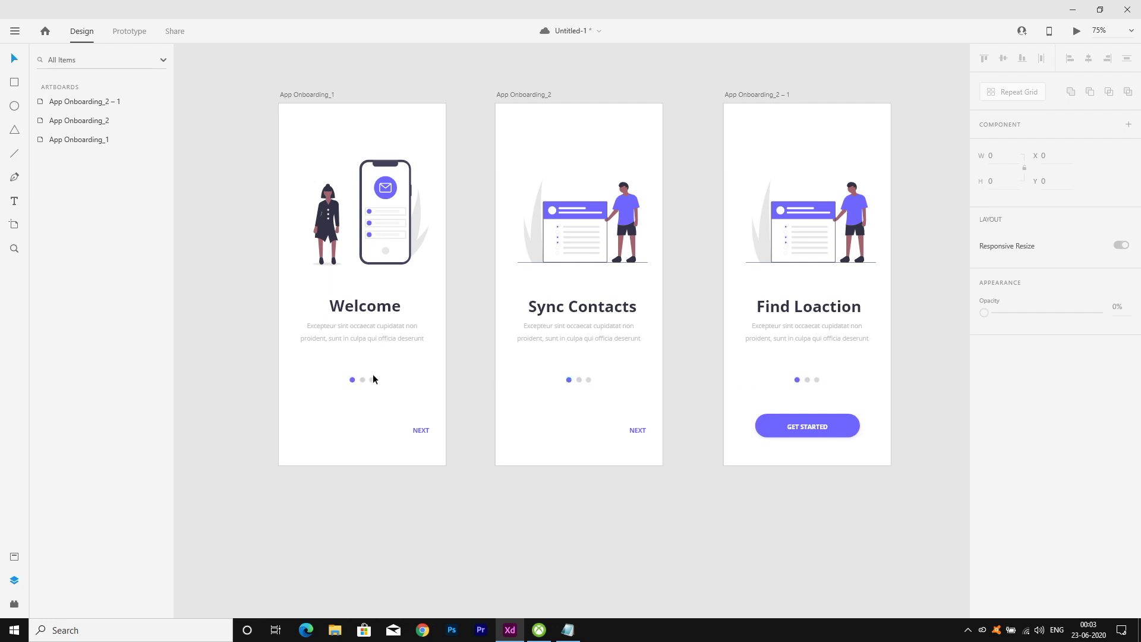
{"action": "key", "text": "ctrl+plus"}
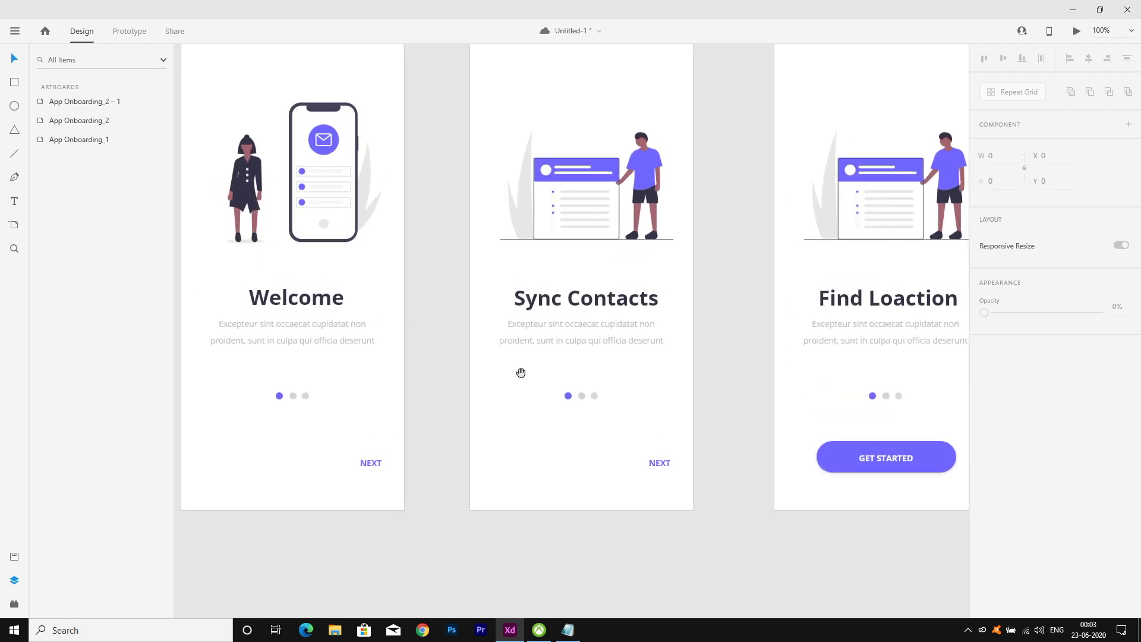
{"action": "left_click", "coordinate": [581, 396]}
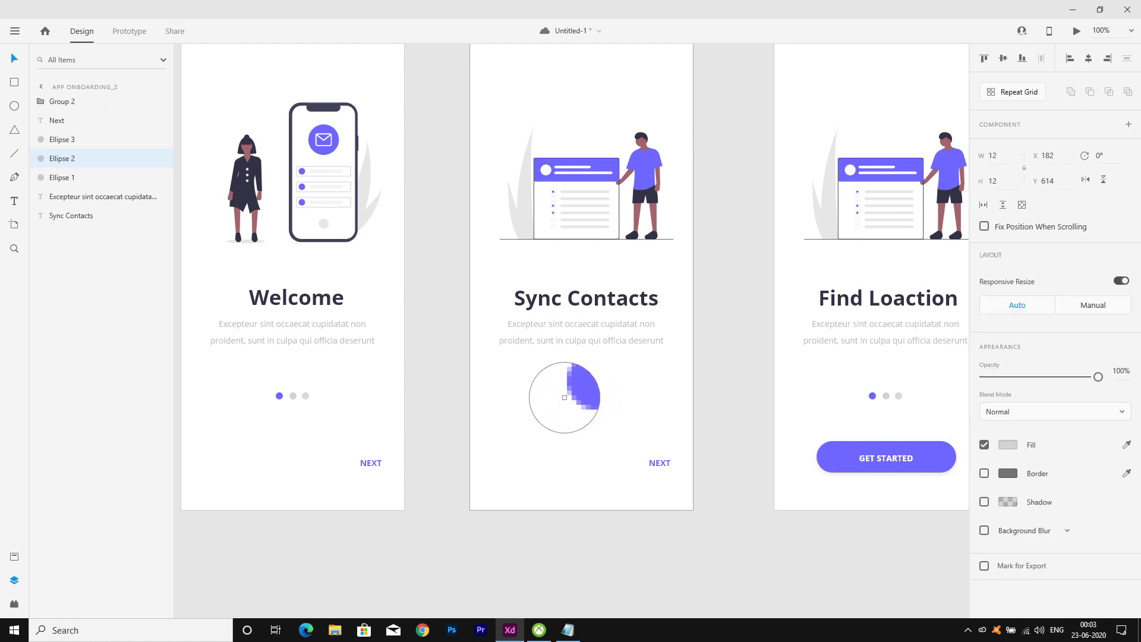
{"action": "left_click", "coordinate": [568, 396]}
{"action": "scroll", "coordinate": [606, 398], "scroll_direction": "down", "scroll_amount": 1}
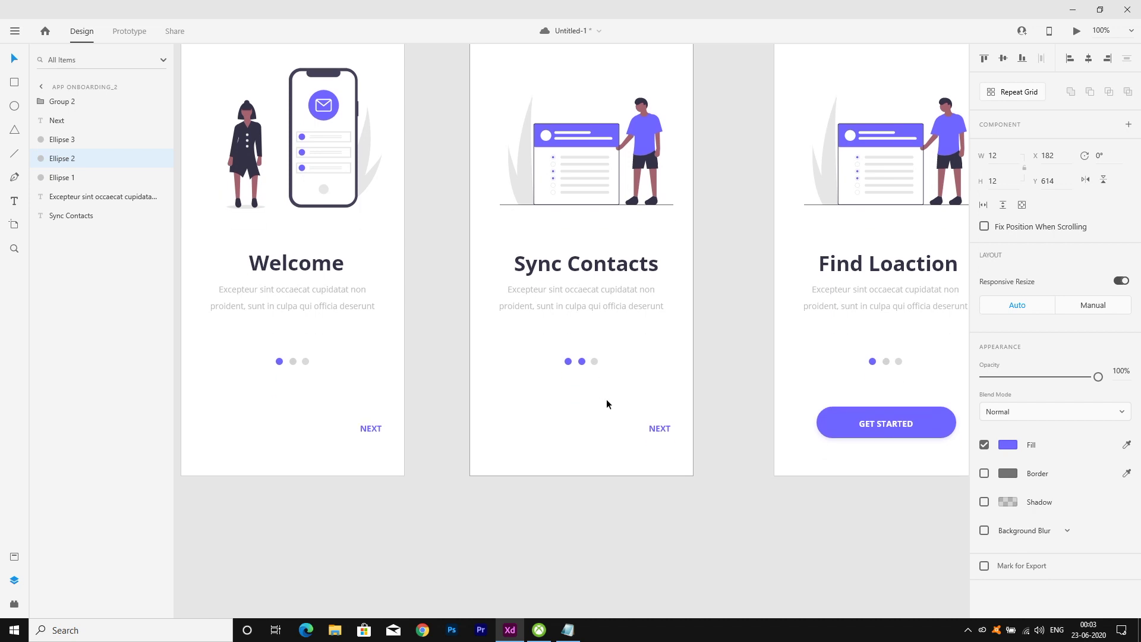
{"action": "left_click", "coordinate": [568, 361]}
{"action": "left_click", "coordinate": [1126, 445]}
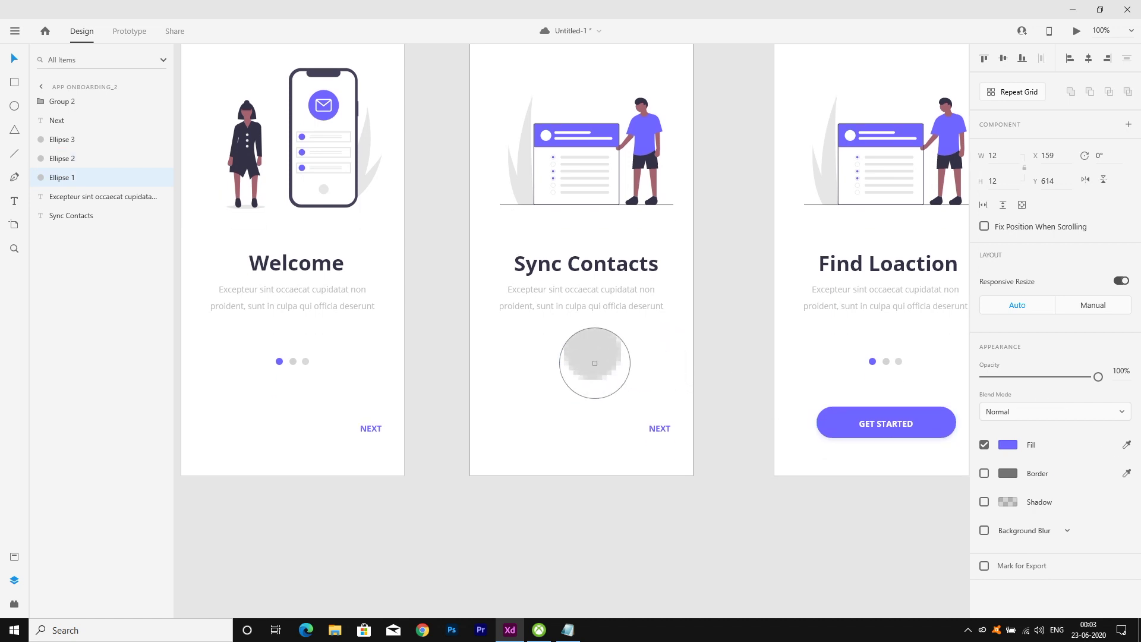
{"action": "left_click", "coordinate": [595, 360]}
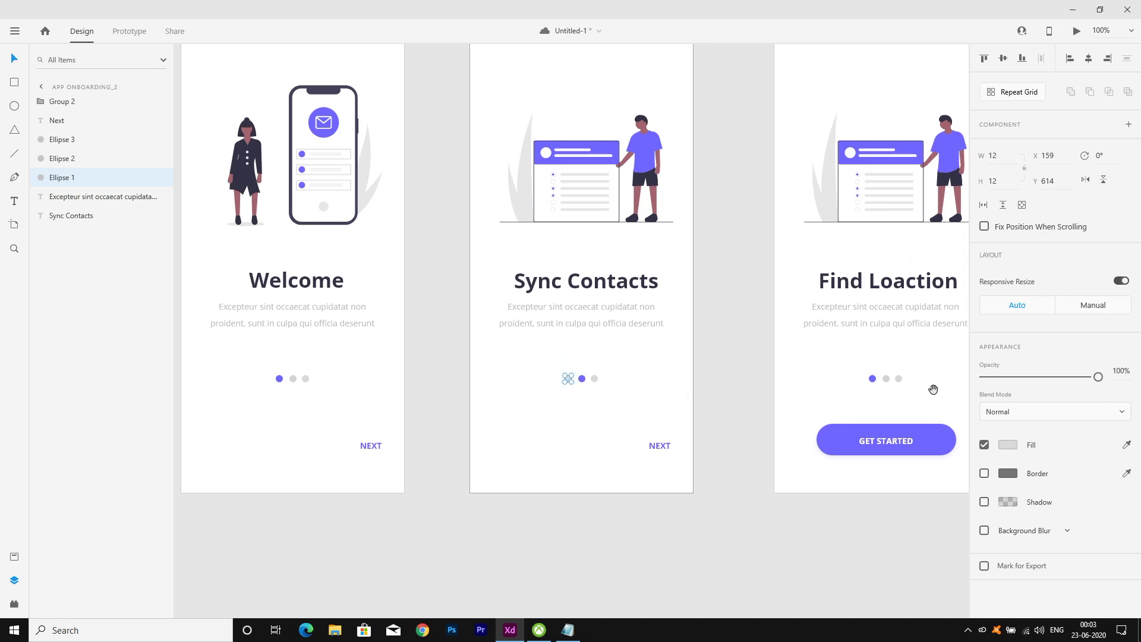
On Find Loaction, sample grey into the middle and first page dots.
{"action": "scroll", "coordinate": [900, 384], "scroll_direction": "right", "scroll_amount": 5}
{"action": "left_click", "coordinate": [766, 351]}
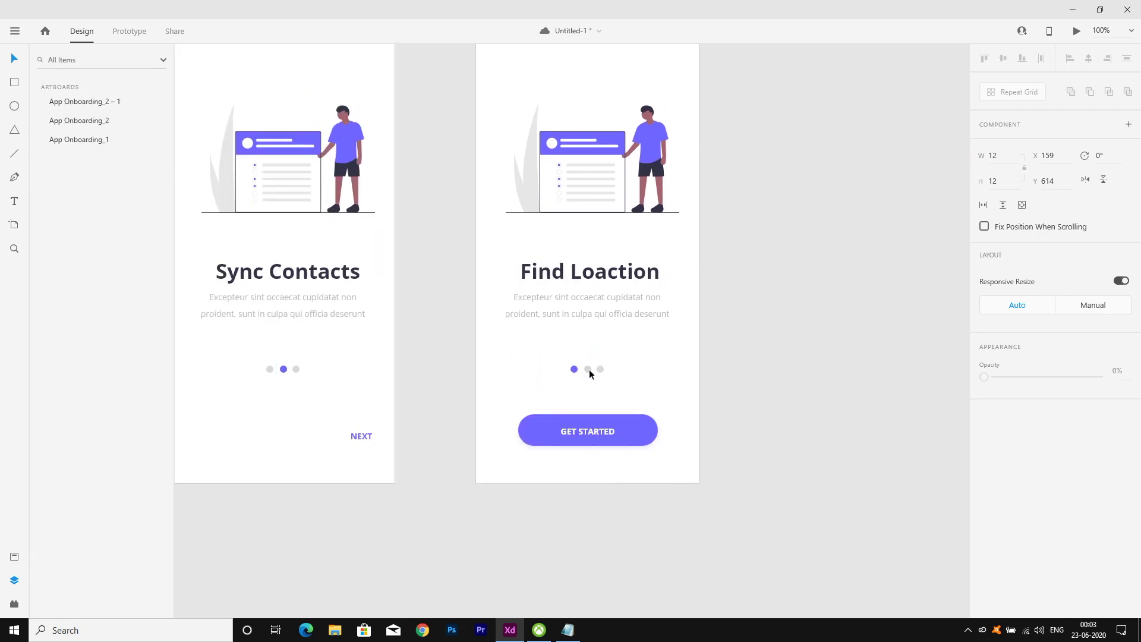
{"action": "left_click", "coordinate": [587, 369]}
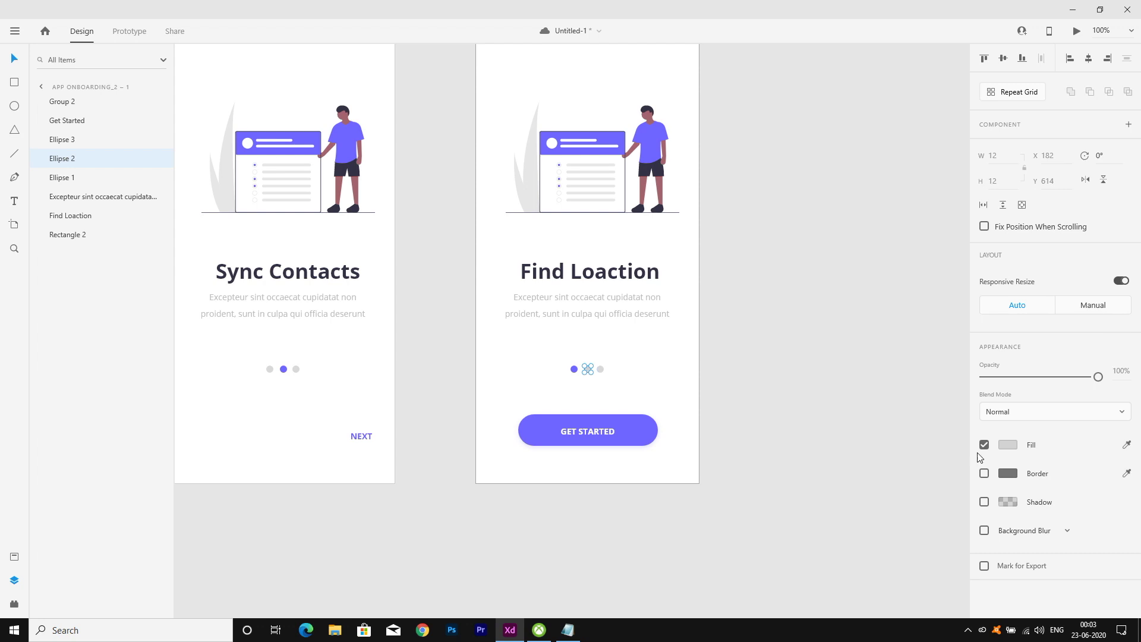
{"action": "left_click", "coordinate": [1127, 446]}
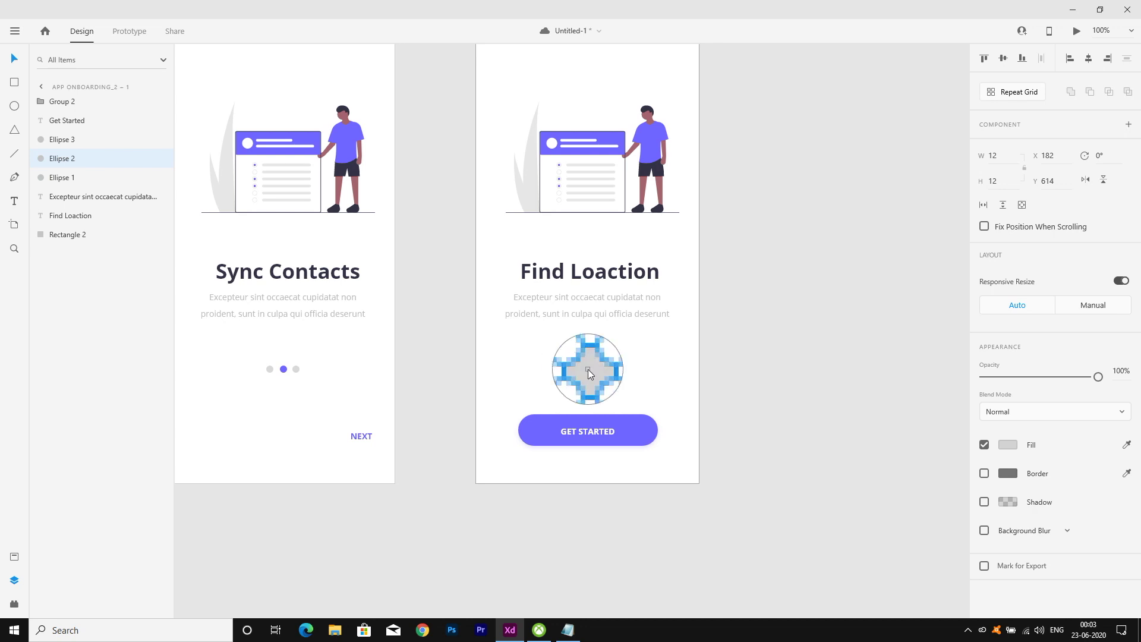
{"action": "left_click", "coordinate": [589, 372]}
{"action": "left_click", "coordinate": [574, 370]}
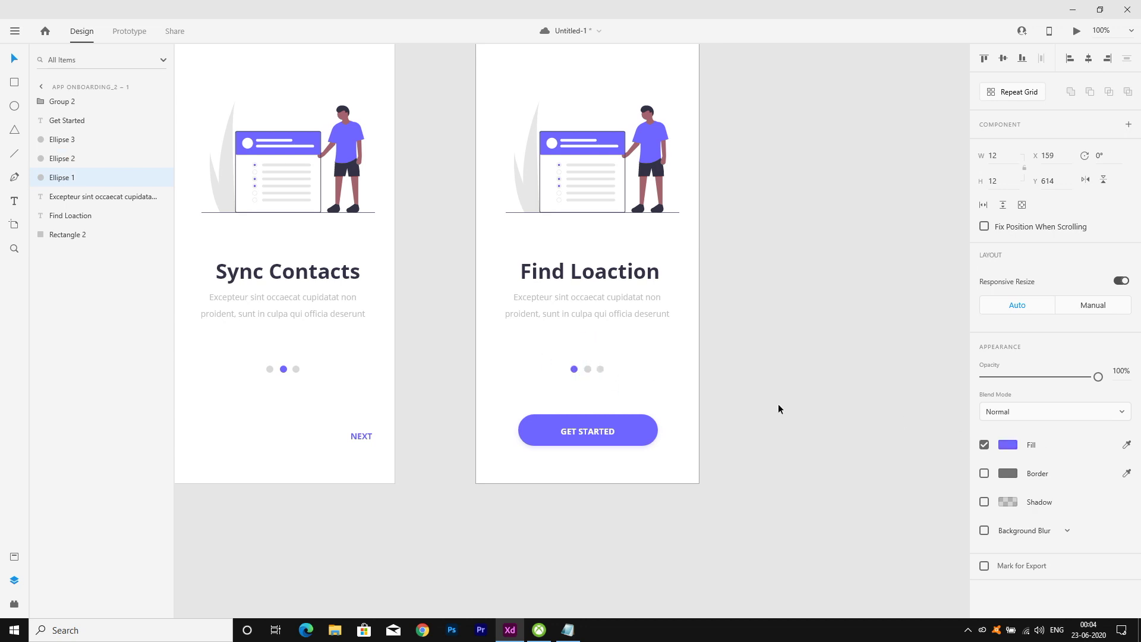
{"action": "key", "text": "ctrl+equal"}
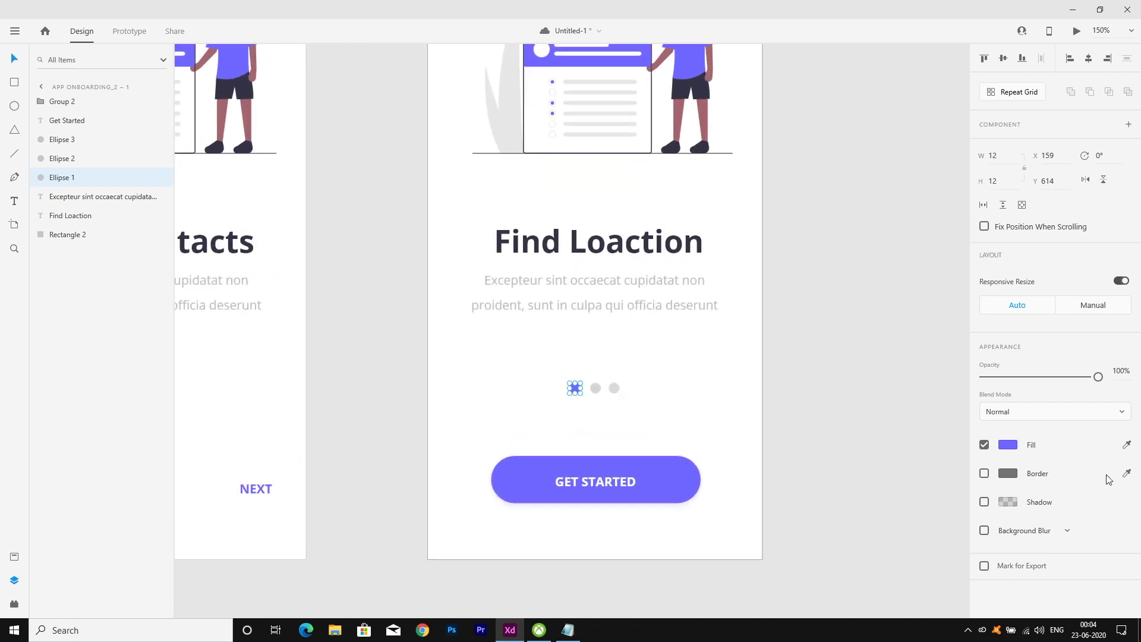
{"action": "left_click", "coordinate": [1126, 445]}
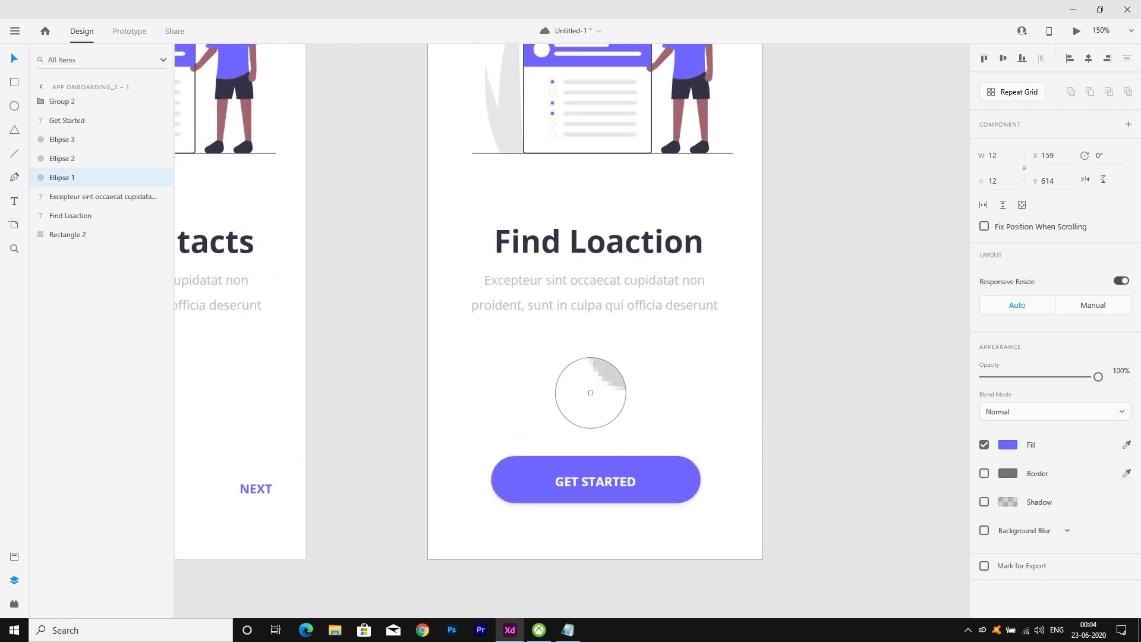
{"action": "left_click", "coordinate": [595, 388]}
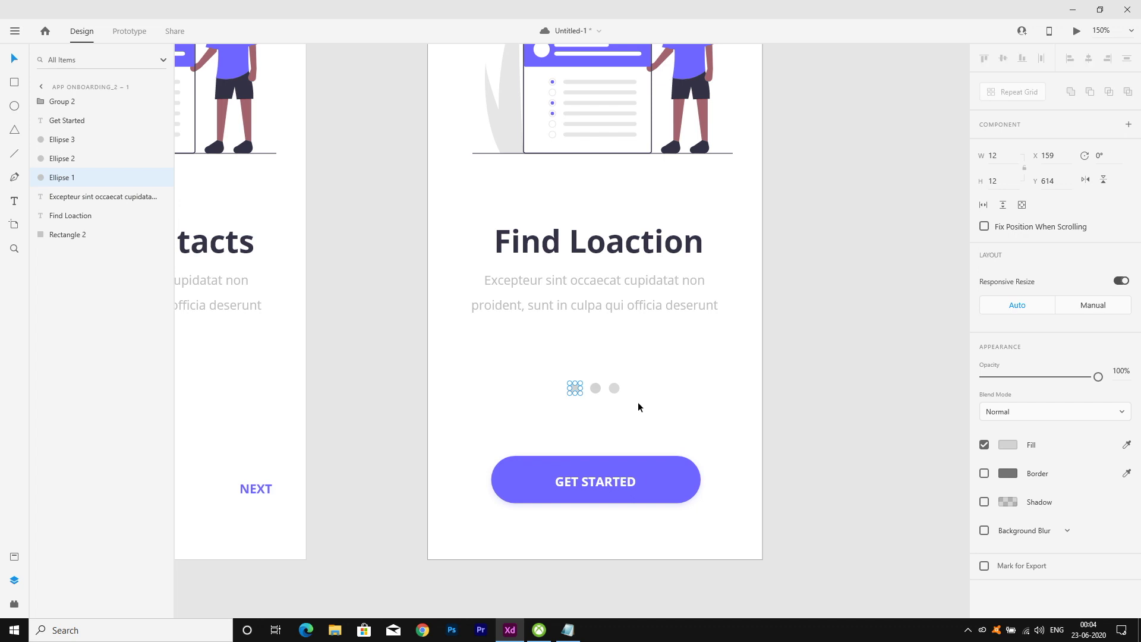
Colour Find Loaction's third page dot purple, sampled from GET STARTED.
{"action": "left_click", "coordinate": [613, 387]}
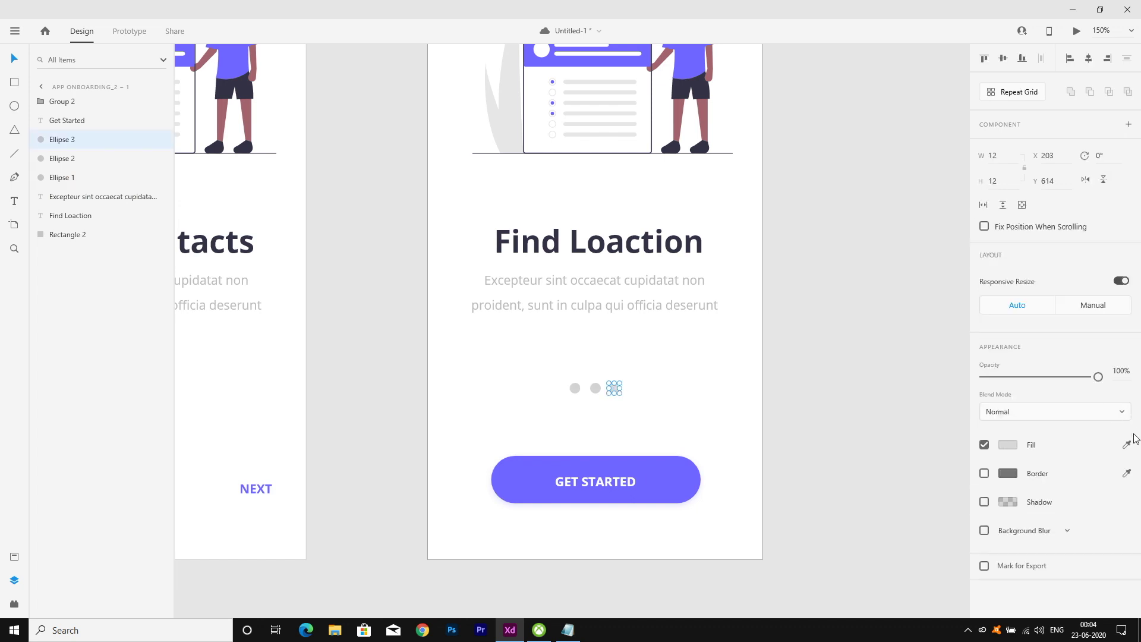
{"action": "left_click", "coordinate": [1127, 446]}
{"action": "left_click", "coordinate": [659, 458]}
{"action": "key", "text": "Escape"}
{"action": "key", "text": "ctrl+1"}
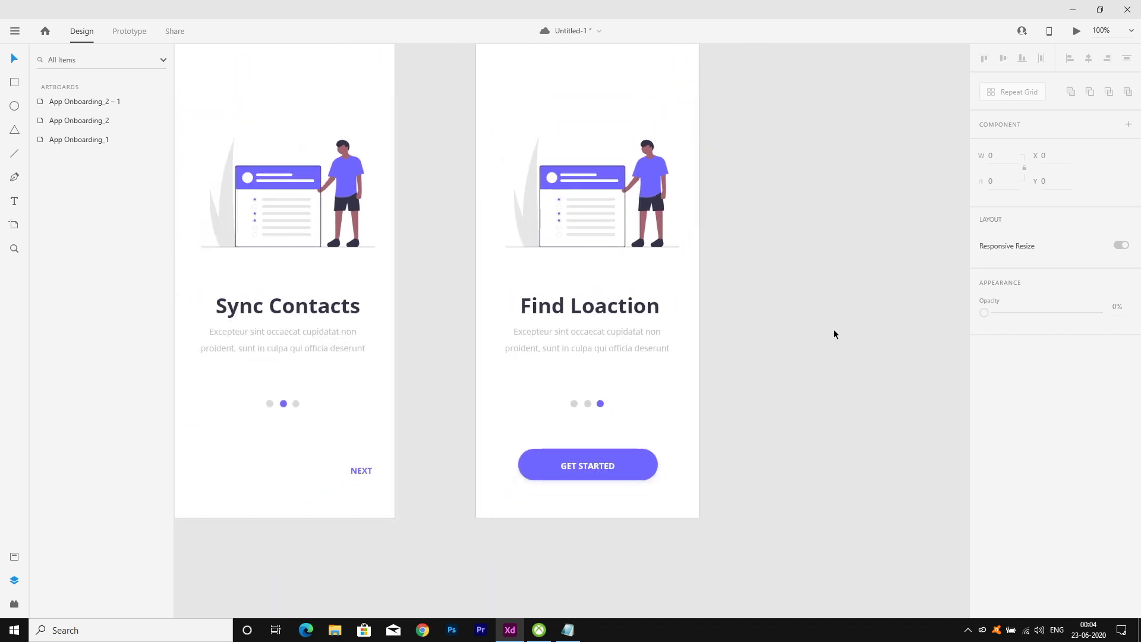
{"action": "key", "text": "ctrl+minus"}
Rename the third artboard to App Onboarding_3 by replacing its '2 – 1' suffix.
{"action": "left_click_drag", "start_coordinate": [460, 237], "coordinate": [628, 260]}
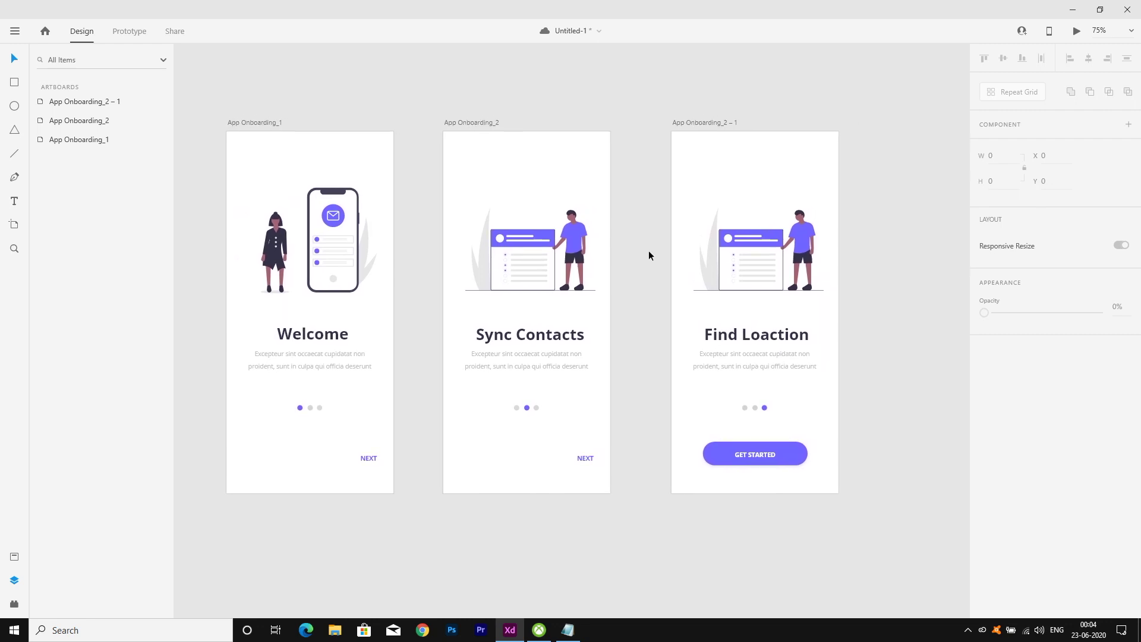
{"action": "left_click", "coordinate": [731, 124]}
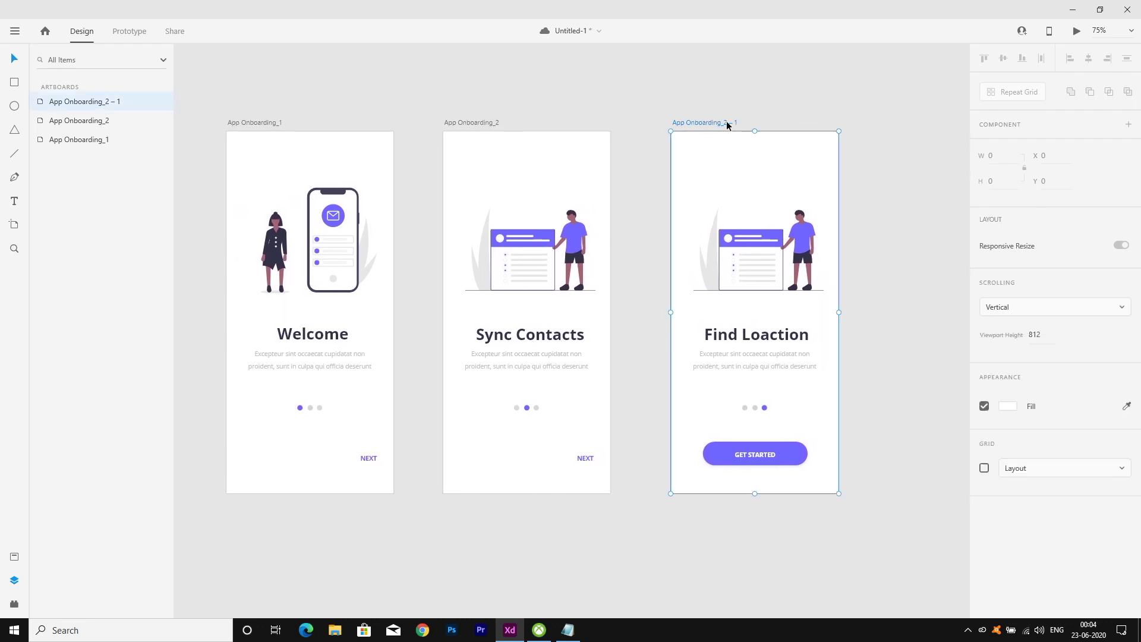
{"action": "double_click", "coordinate": [727, 123]}
{"action": "left_click_drag", "start_coordinate": [727, 123], "coordinate": [760, 127]}
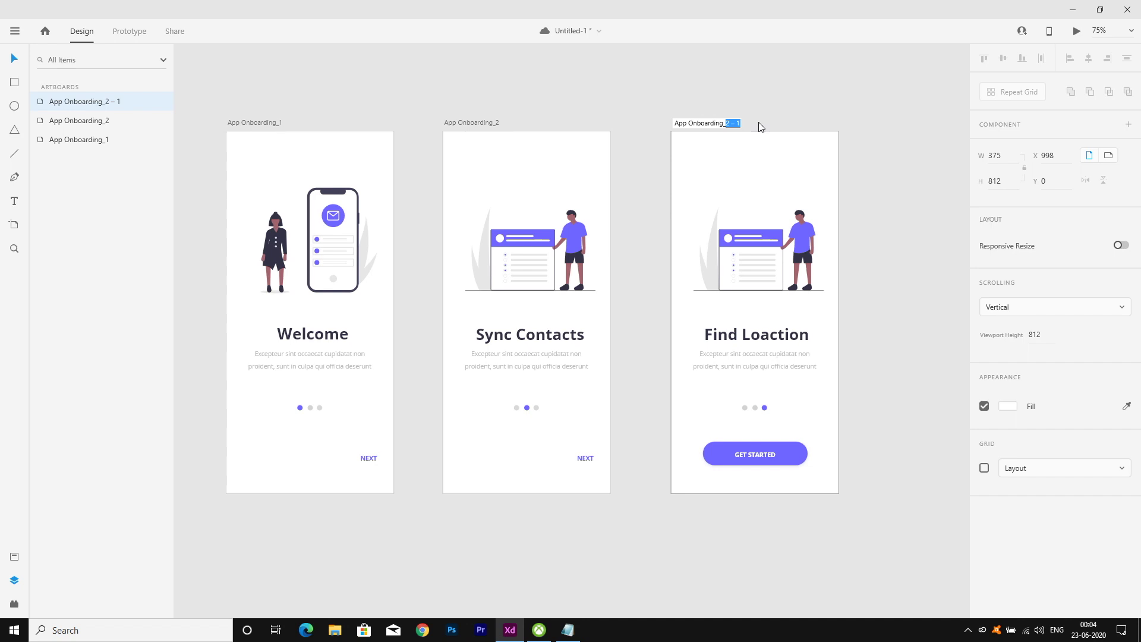
{"action": "key", "text": "BackSpace"}
{"action": "left_click", "coordinate": [578, 78]}
{"action": "scroll", "coordinate": [577, 112], "scroll_direction": "up", "scroll_amount": 1}
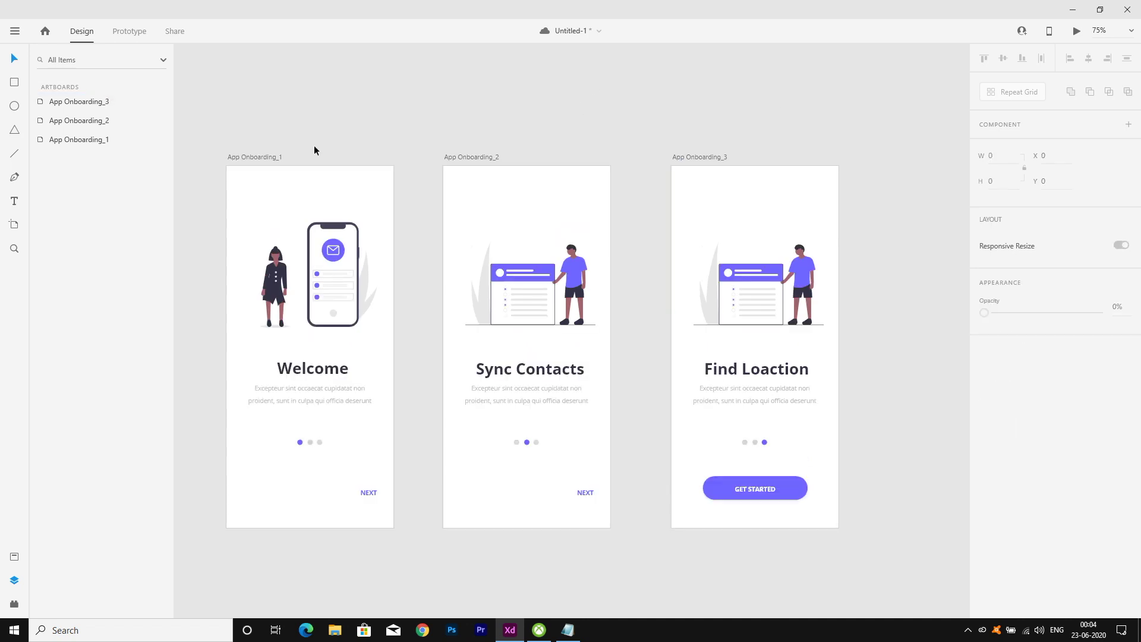
{"action": "scroll", "coordinate": [712, 382], "scroll_direction": "down", "scroll_amount": 1}
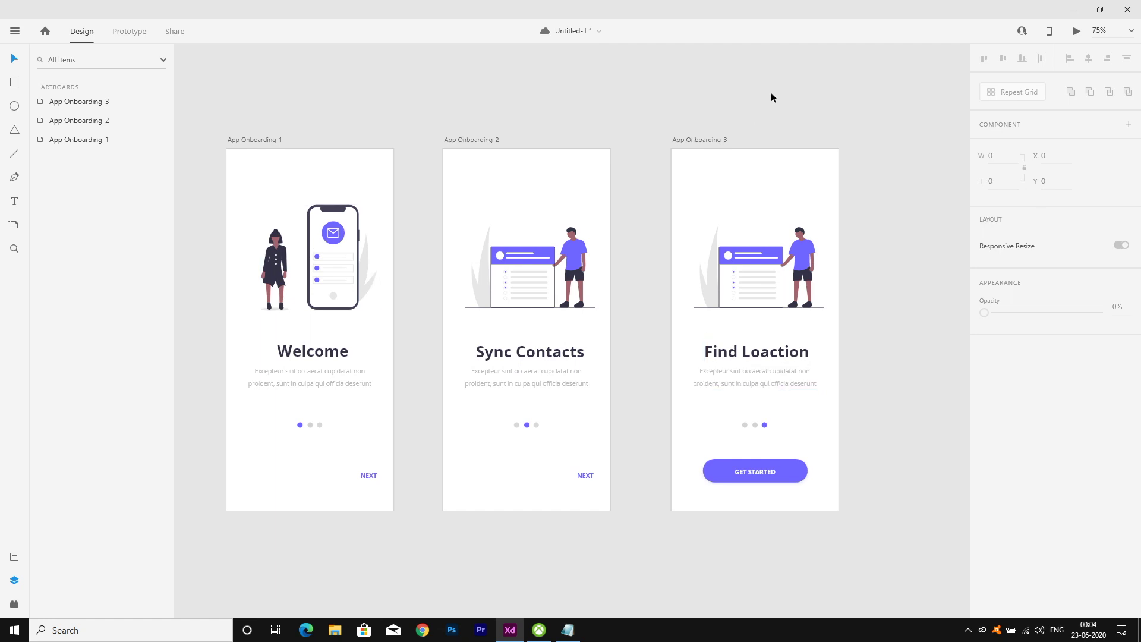
Replace the contacts illustration with unDraw's My current location illustration.
{"action": "left_click", "coordinate": [769, 252]}
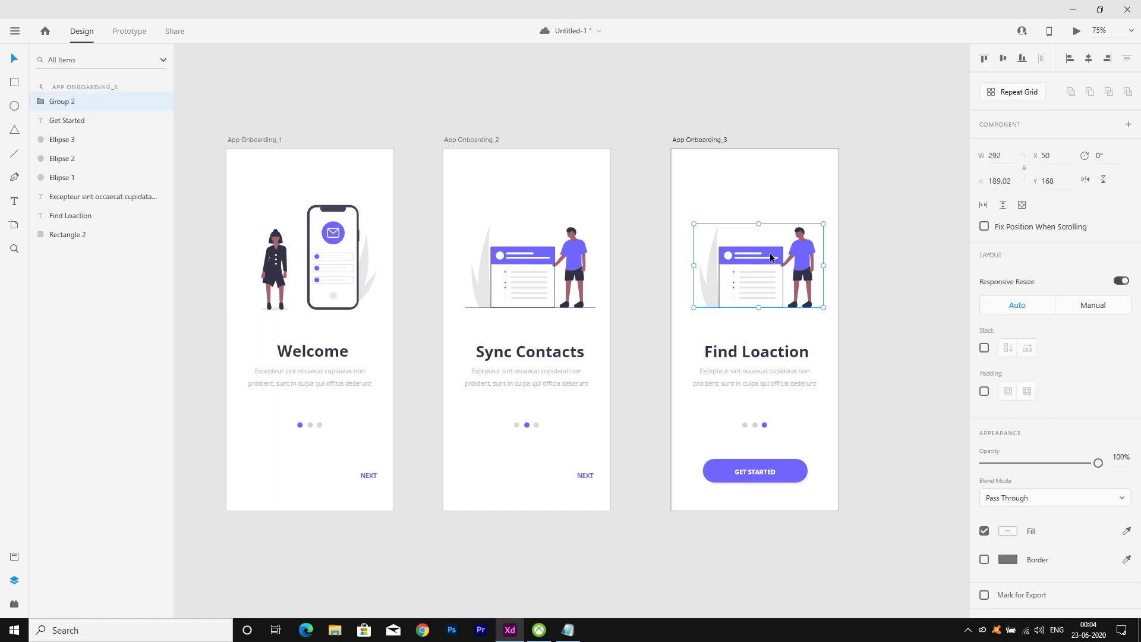
{"action": "left_click", "coordinate": [14, 604]}
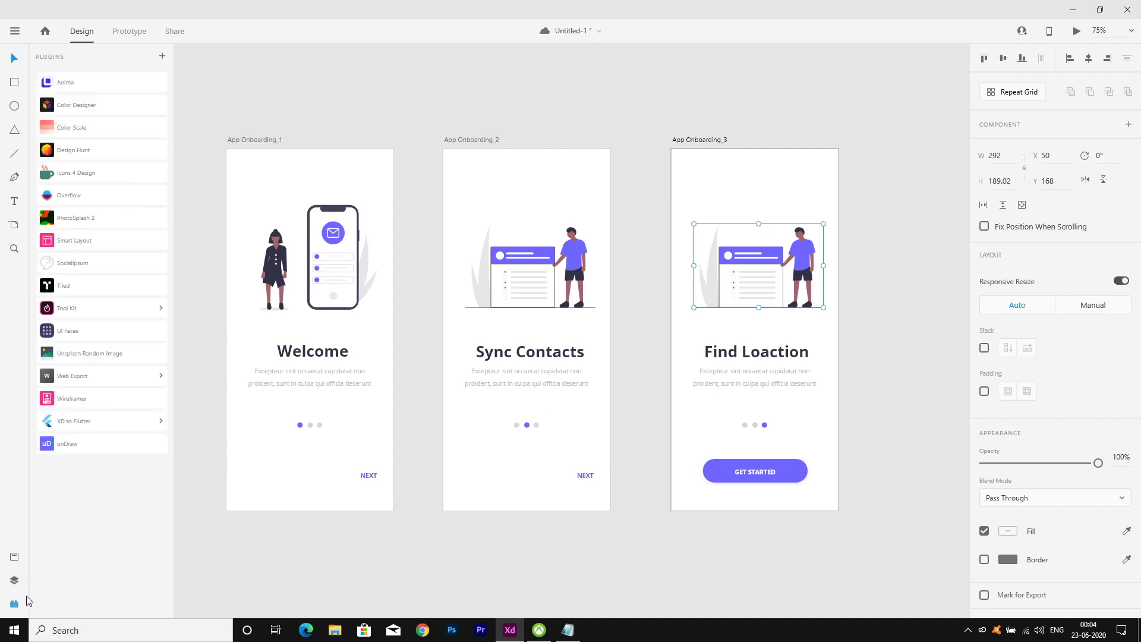
{"action": "left_click", "coordinate": [80, 446]}
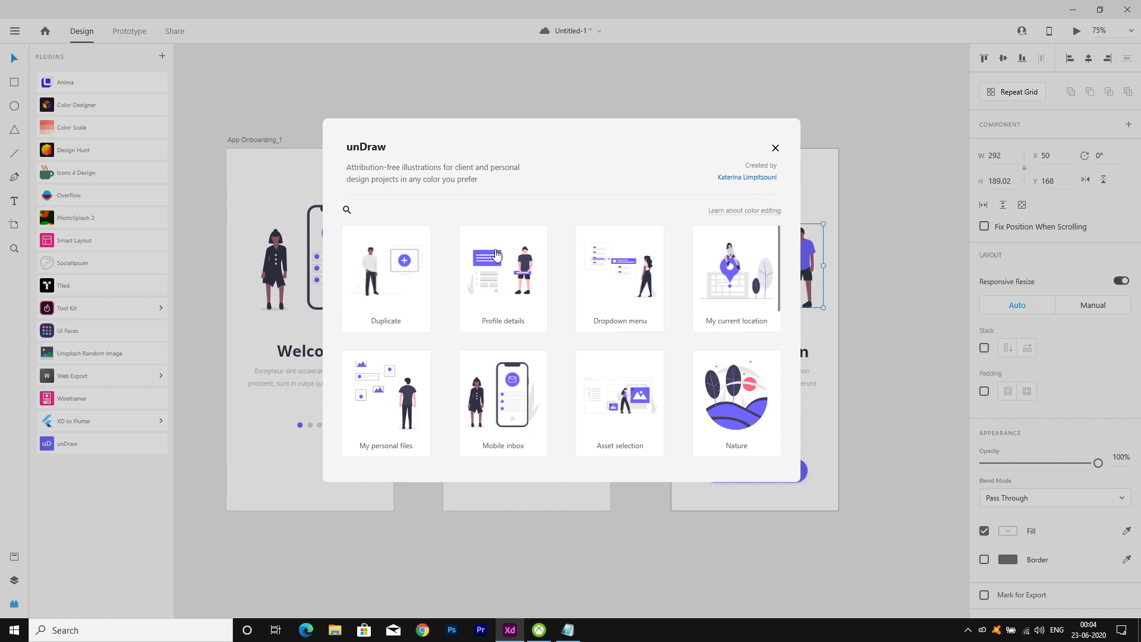
{"action": "left_click", "coordinate": [734, 288]}
{"action": "left_click", "coordinate": [558, 381]}
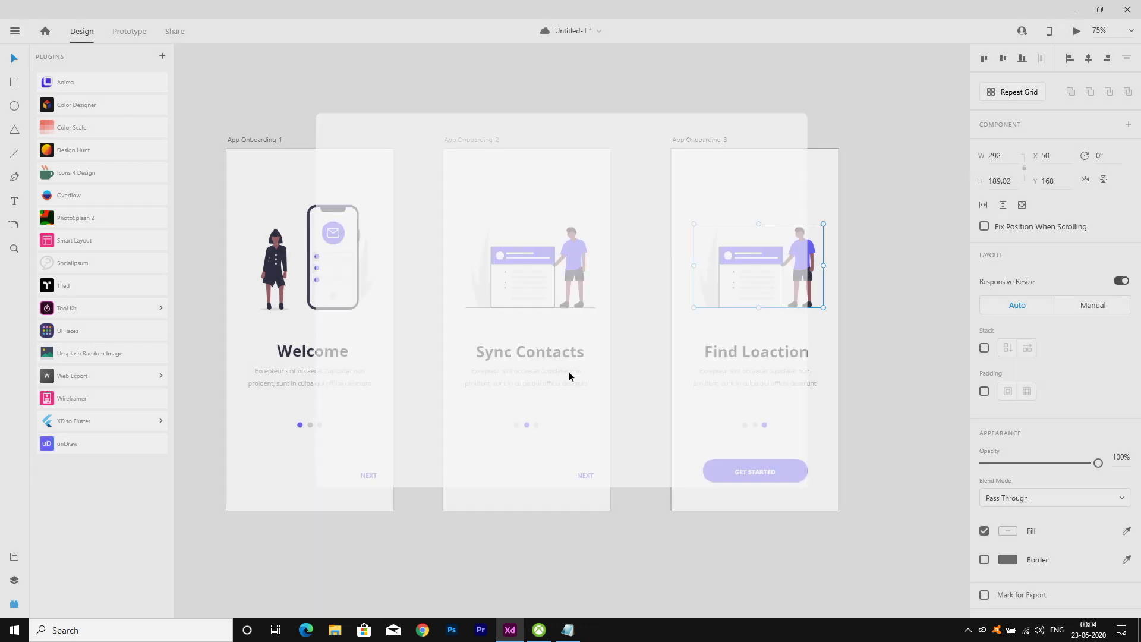
{"action": "key", "text": "Delete"}
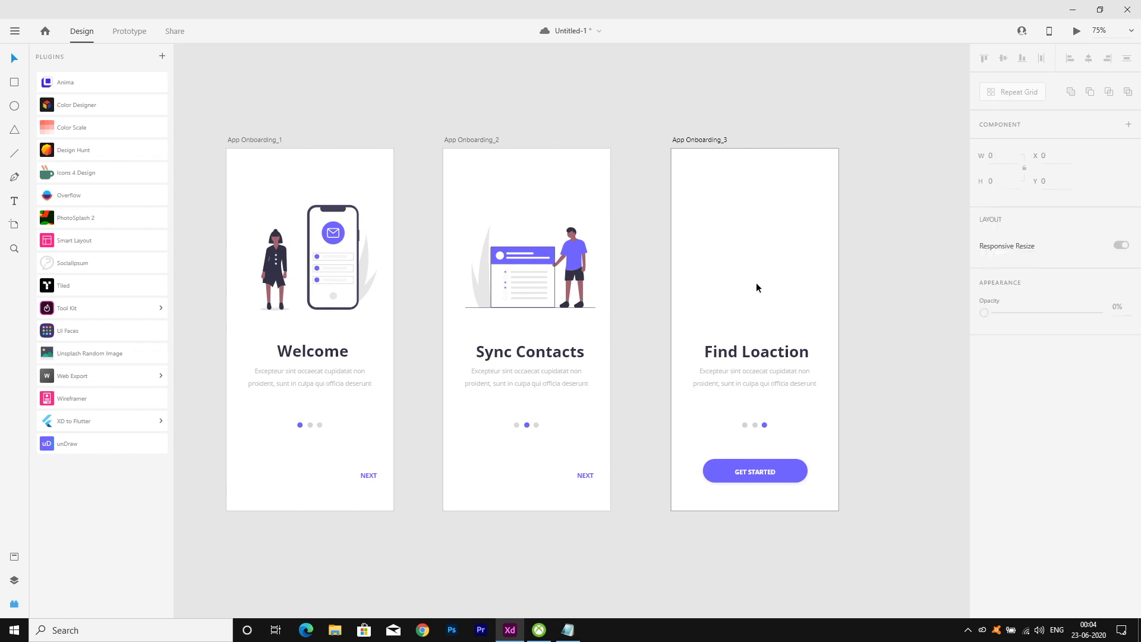
{"action": "key", "text": "ctrl+v"}
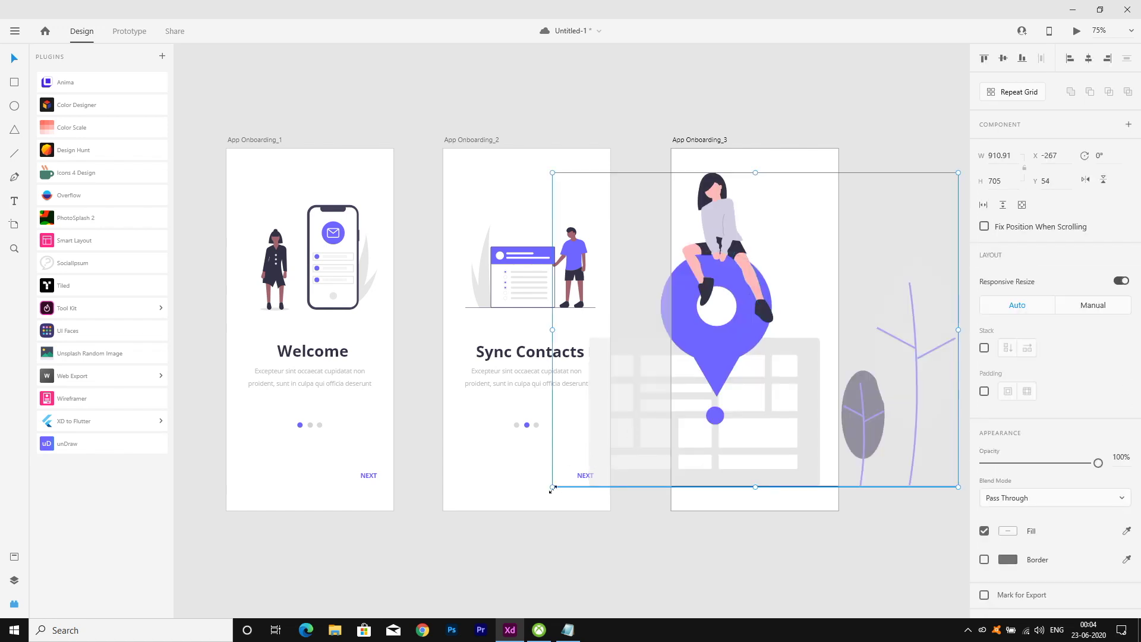
Resize the pin illustration to about 256 × 198.13 and centre it above the heading.
{"action": "left_click_drag", "start_coordinate": [573, 480], "coordinate": [747, 281]}
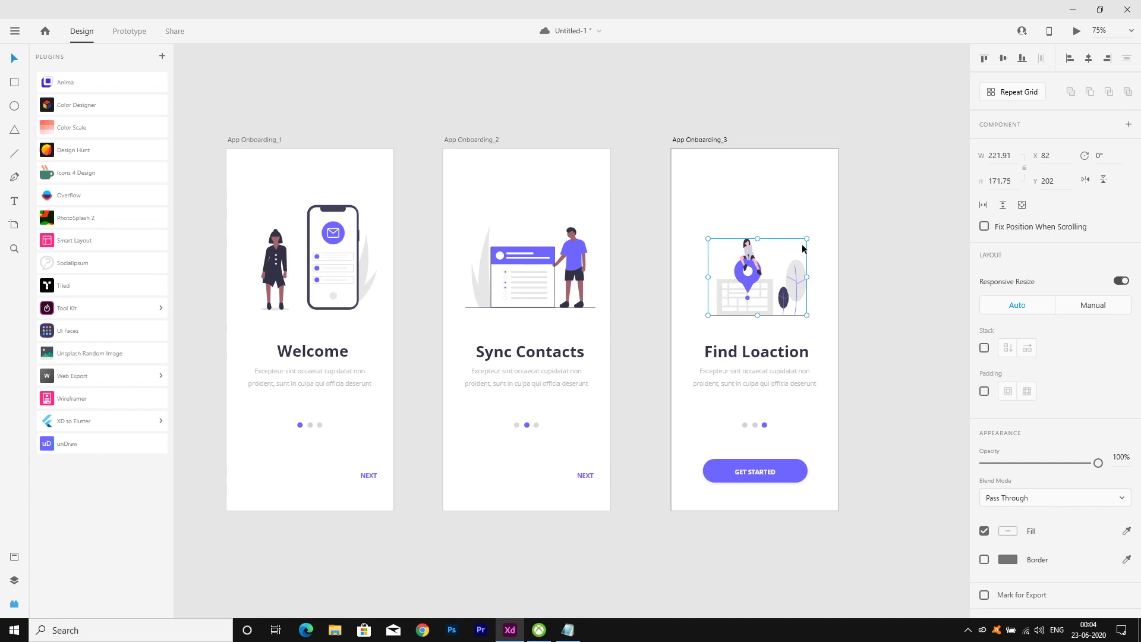
{"action": "left_click_drag", "start_coordinate": [818, 230], "coordinate": [823, 224]}
{"action": "left_click_drag", "start_coordinate": [811, 274], "coordinate": [807, 268]}
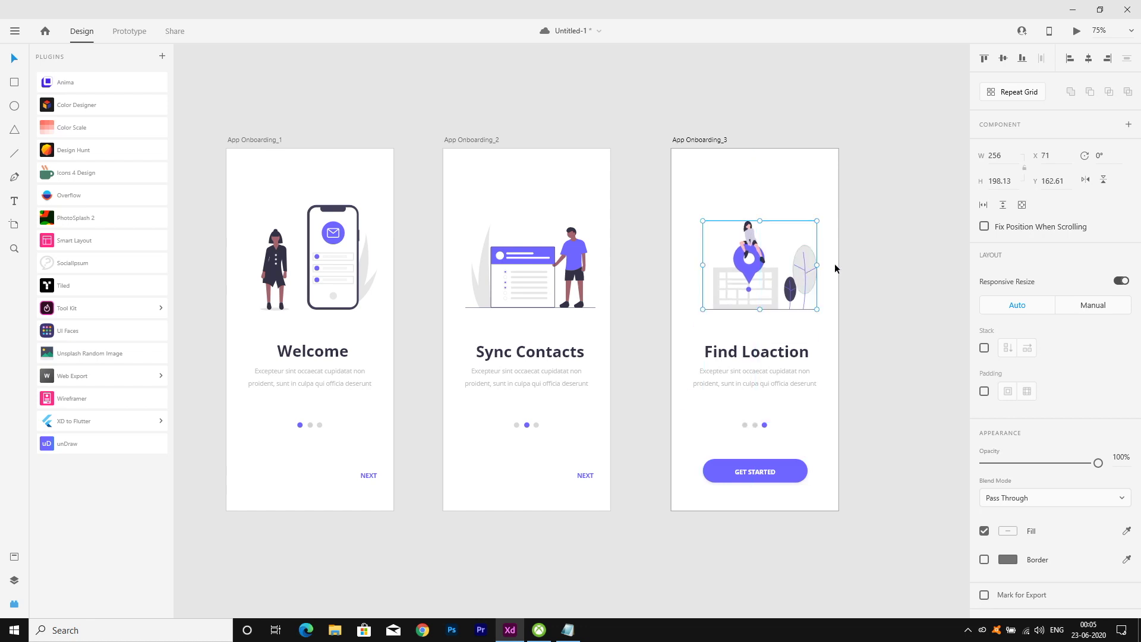
Move App Onboarding_3 to X 1083 and App Onboarding_2 to X 553.
{"action": "left_click", "coordinate": [864, 270]}
{"action": "scroll", "coordinate": [766, 253], "scroll_direction": "down", "scroll_amount": 2}
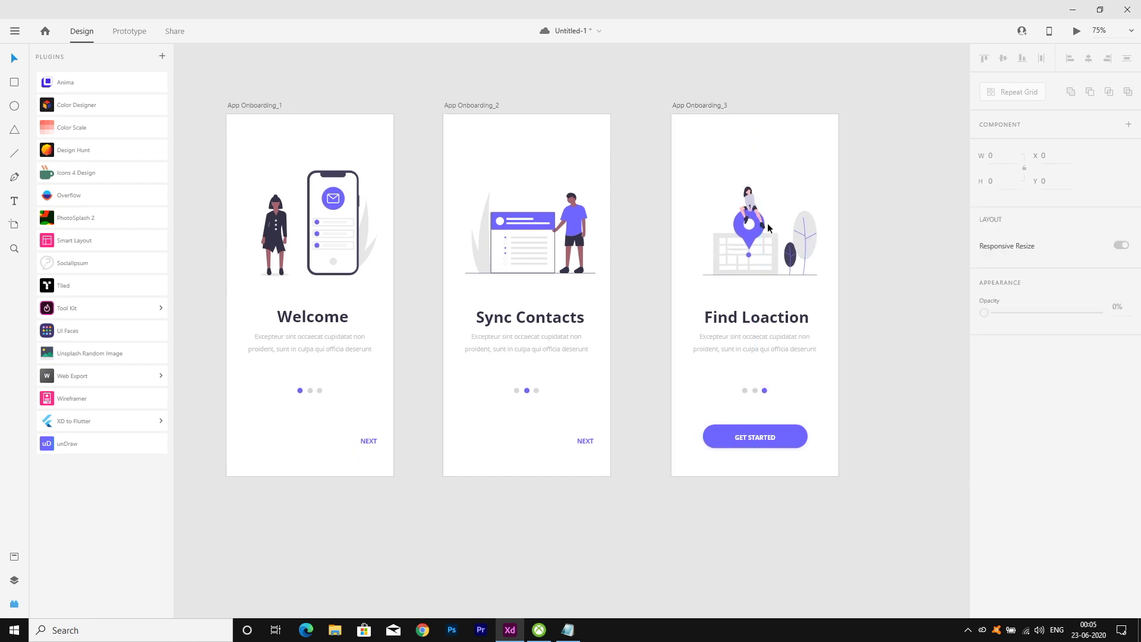
{"action": "scroll", "coordinate": [768, 227], "scroll_direction": "up", "scroll_amount": 2}
{"action": "left_click_drag", "start_coordinate": [354, 193], "coordinate": [396, 186]}
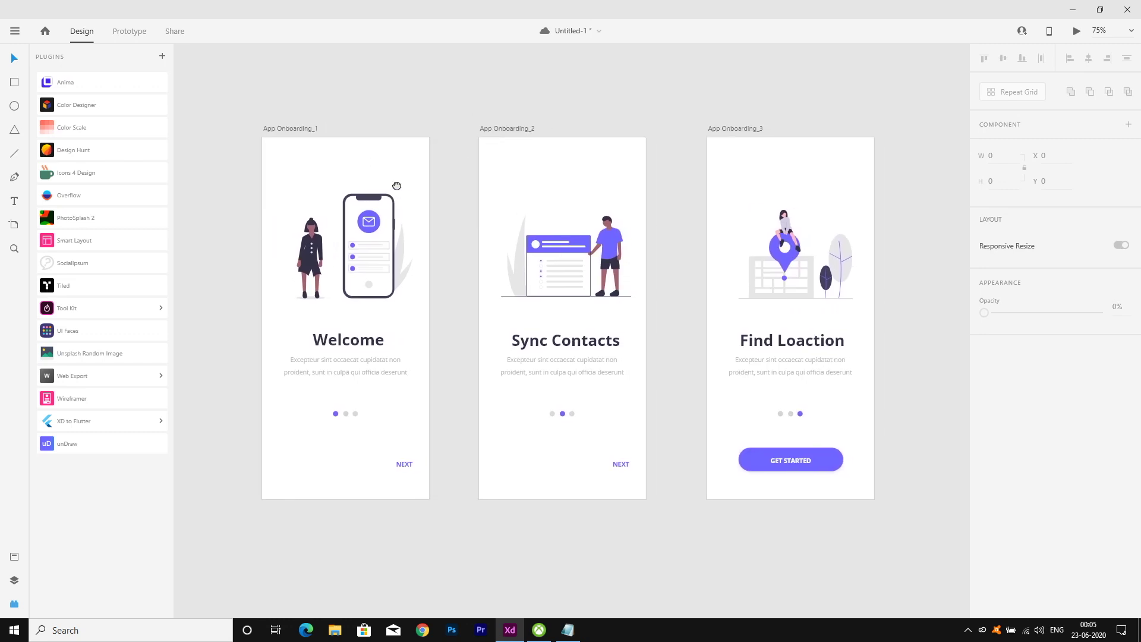
{"action": "left_click", "coordinate": [795, 463]}
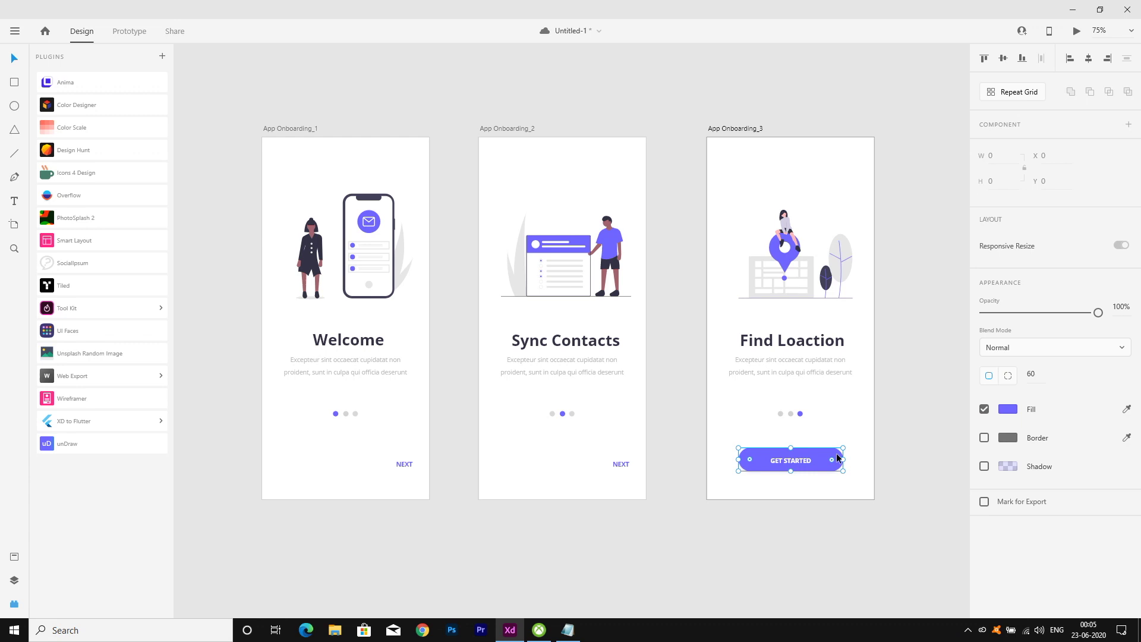
{"action": "left_click", "coordinate": [790, 463]}
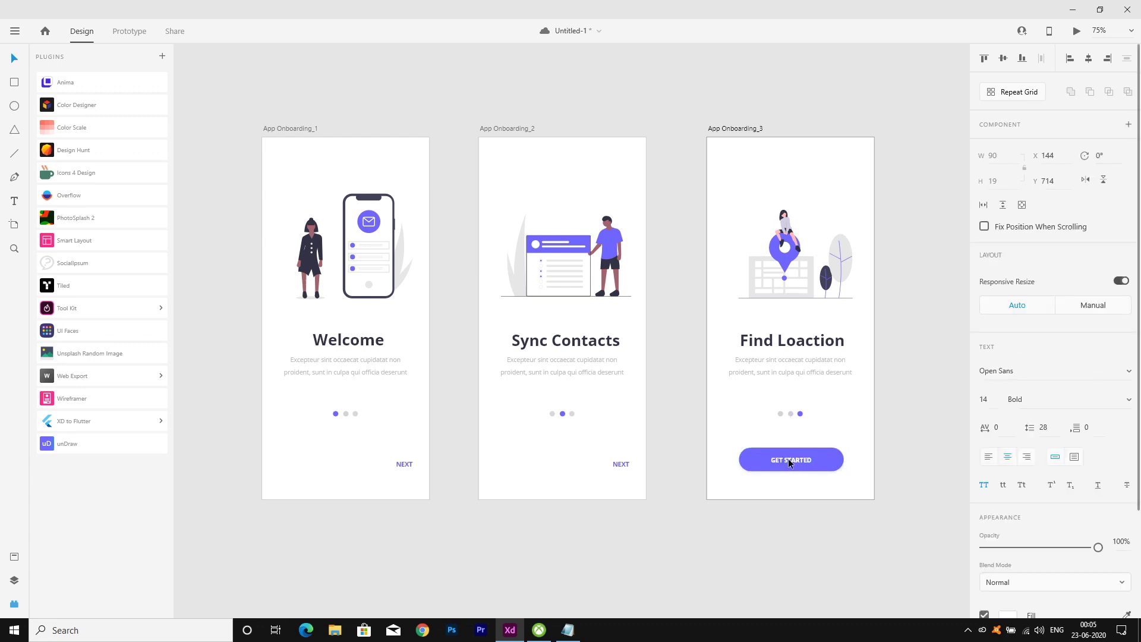
{"action": "left_click", "coordinate": [559, 89]}
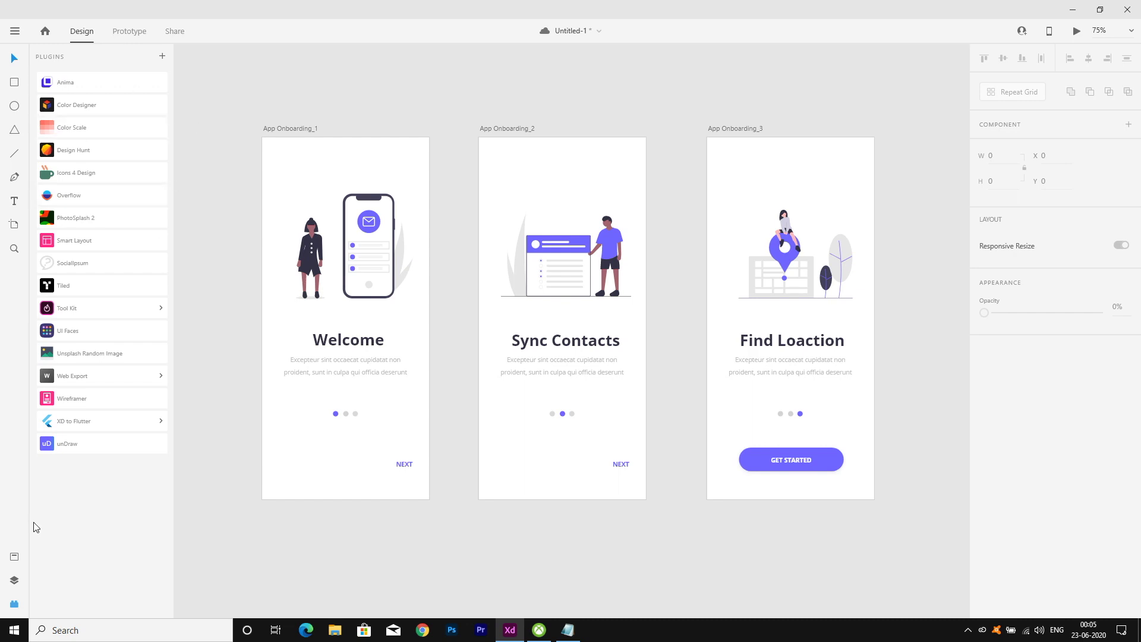
{"action": "left_click", "coordinate": [15, 579]}
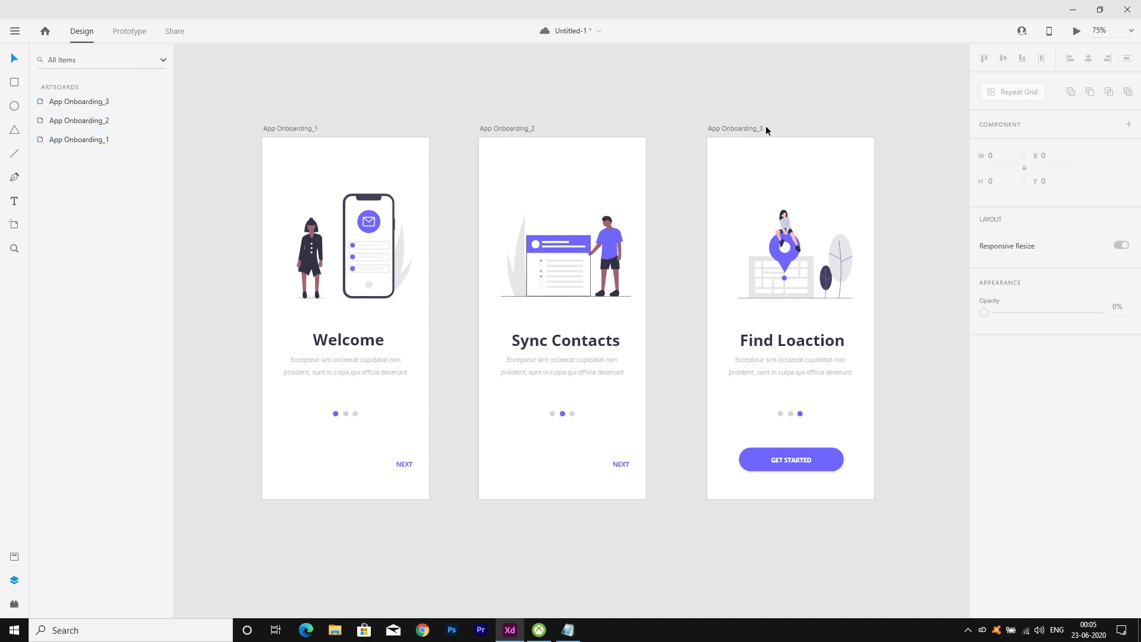
{"action": "left_click_drag", "start_coordinate": [733, 126], "coordinate": [773, 126]}
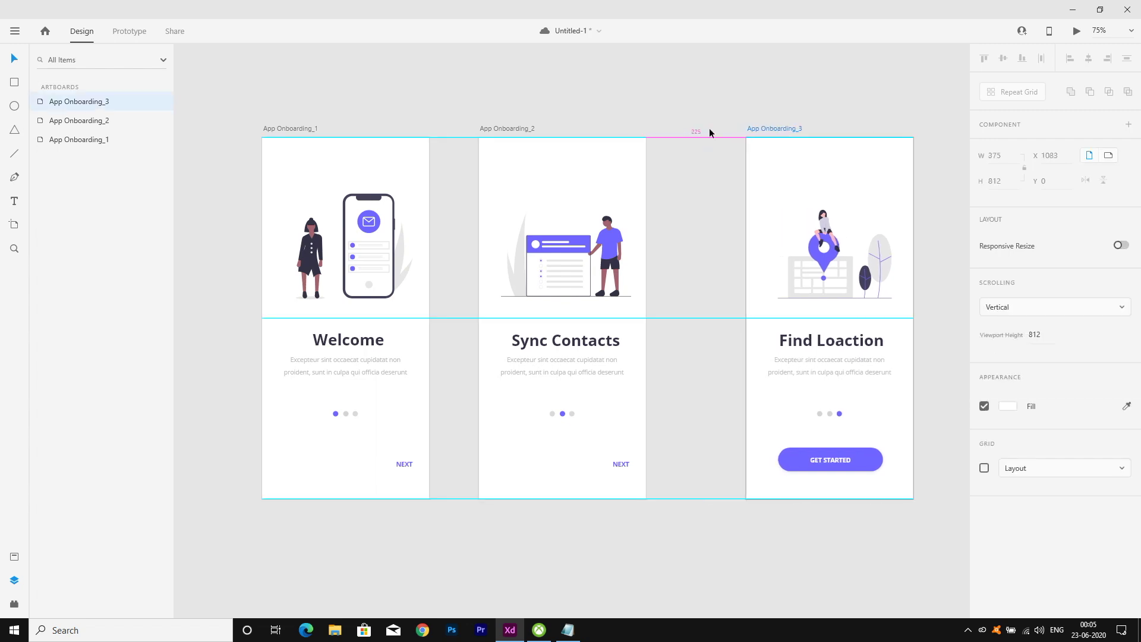
{"action": "left_click_drag", "start_coordinate": [497, 126], "coordinate": [526, 129]}
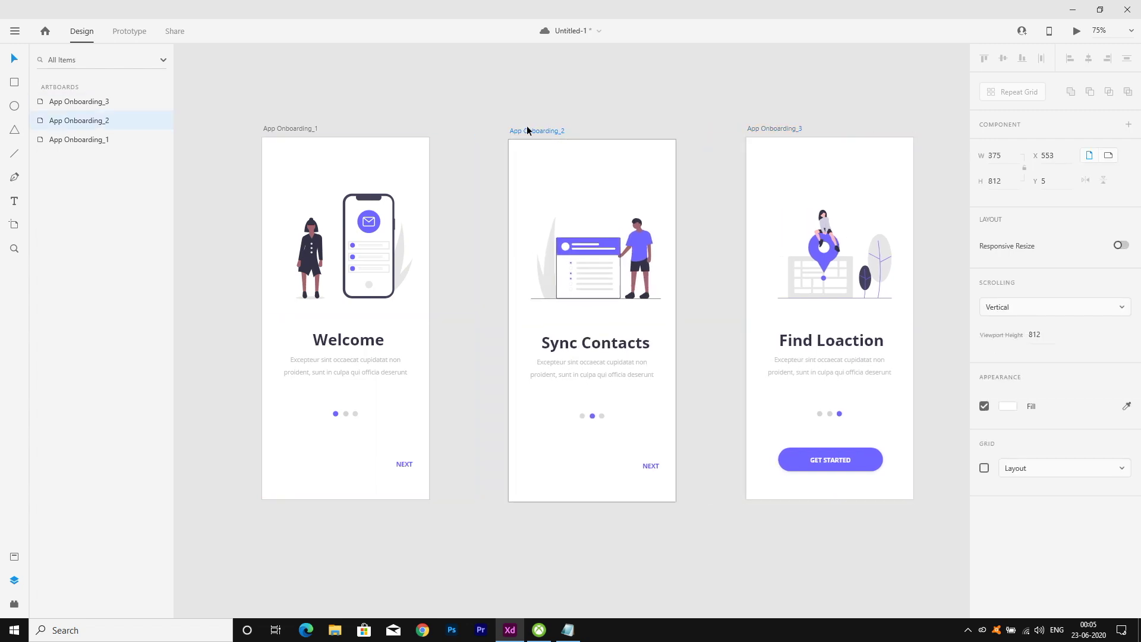
In Prototype mode, link App Onboarding_1 to _2 and _2 to _3.
{"action": "left_click", "coordinate": [125, 31]}
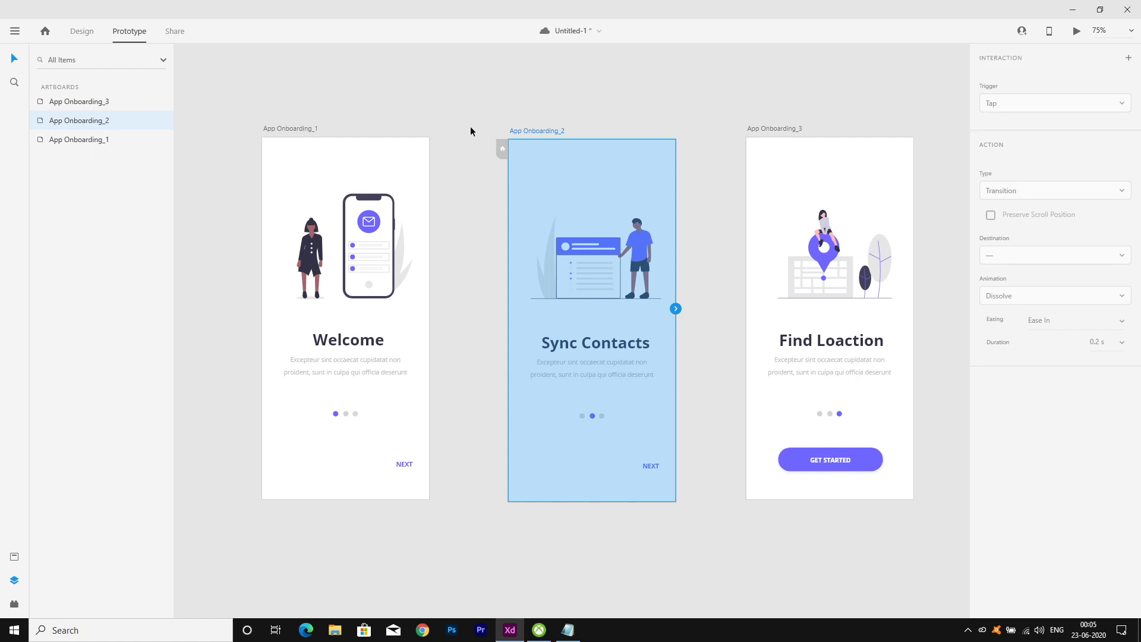
{"action": "left_click", "coordinate": [461, 109]}
{"action": "left_click", "coordinate": [82, 31]}
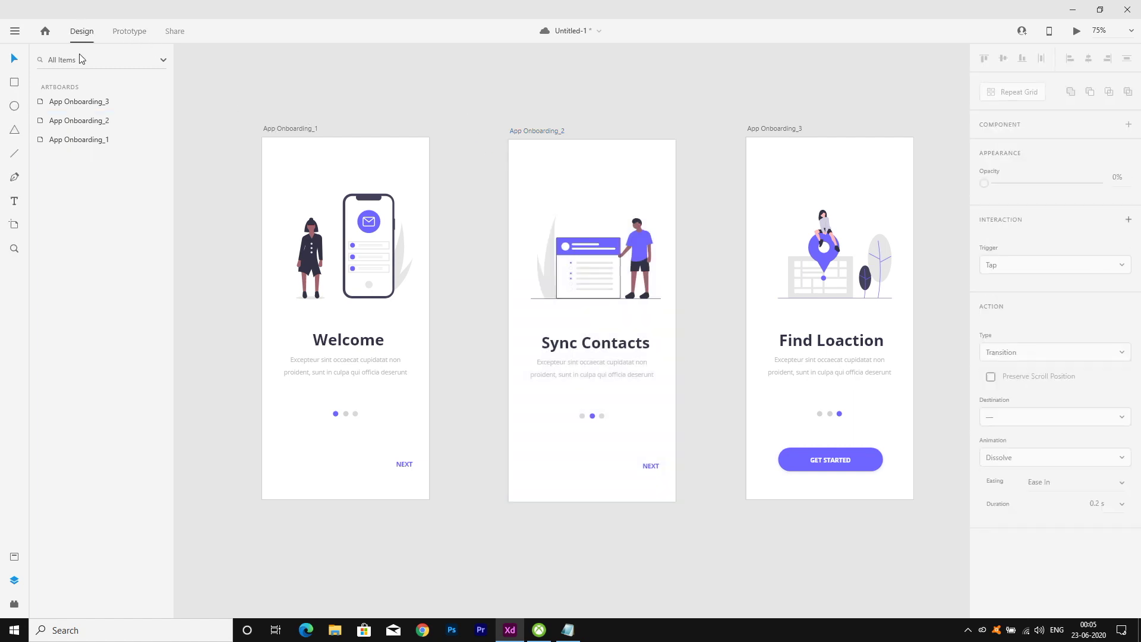
{"action": "left_click", "coordinate": [130, 31]}
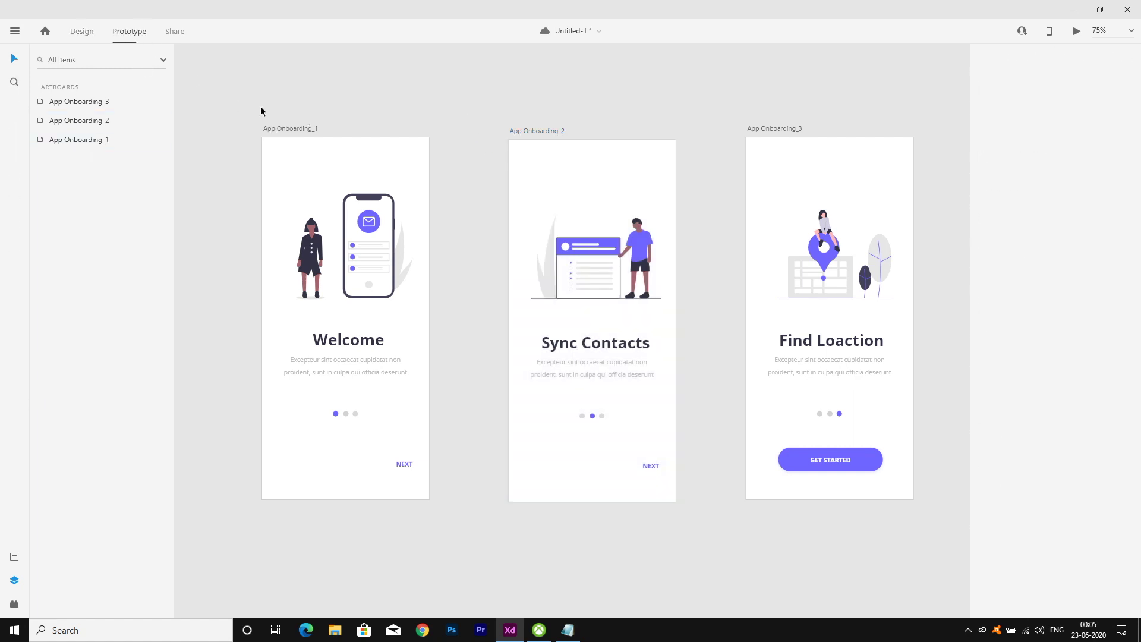
{"action": "left_click", "coordinate": [288, 129]}
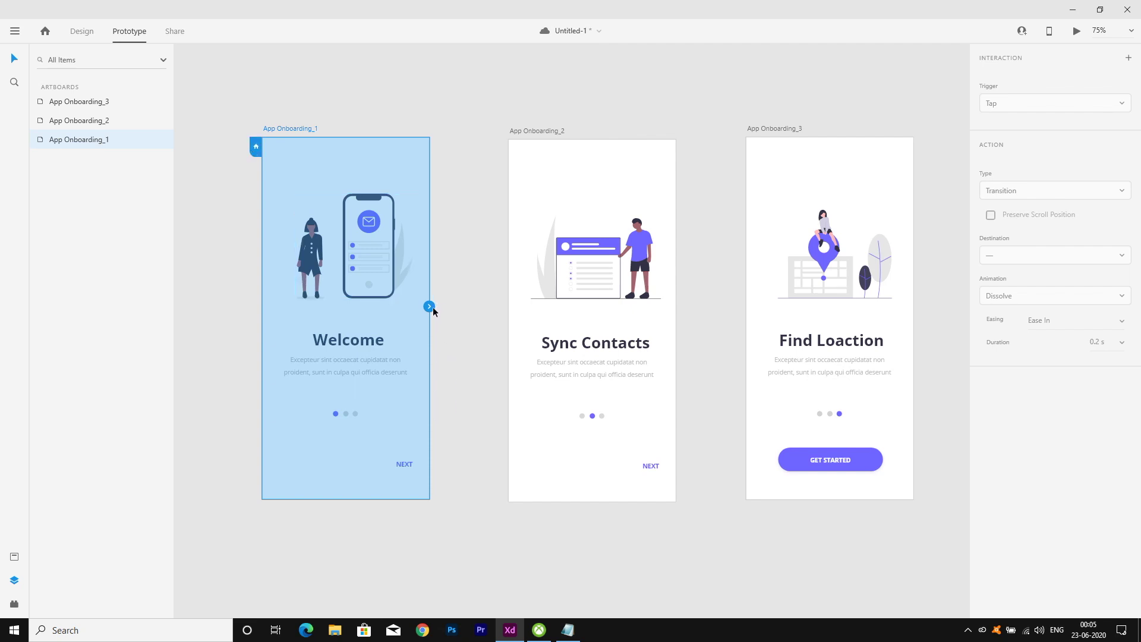
{"action": "left_click", "coordinate": [439, 454]}
{"action": "left_click", "coordinate": [407, 462]}
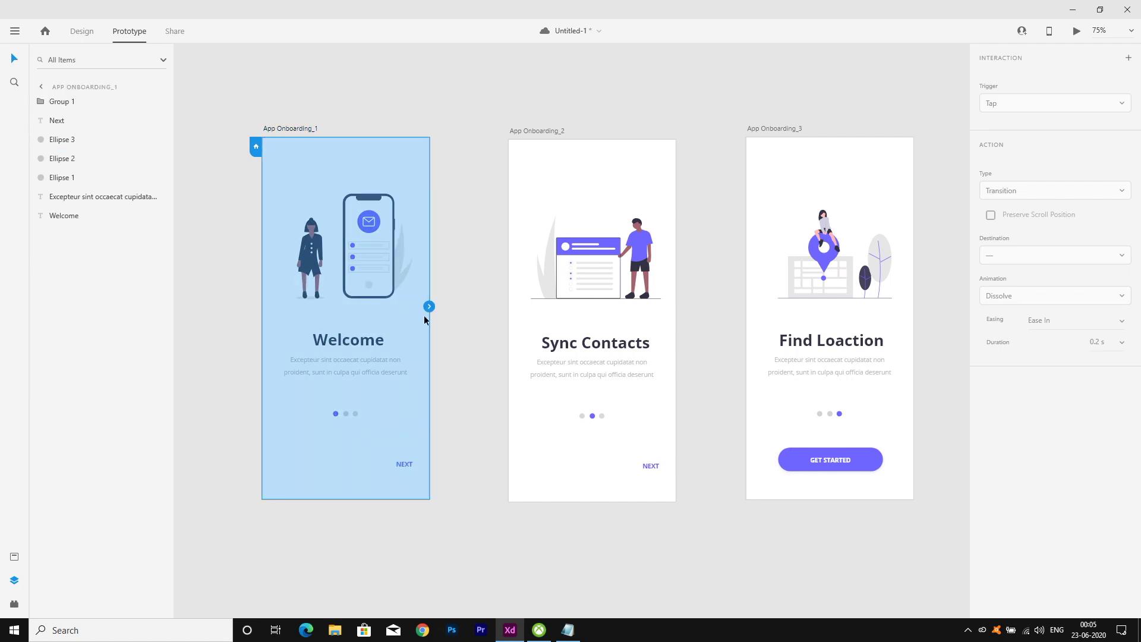
{"action": "left_click_drag", "start_coordinate": [429, 307], "coordinate": [512, 242]}
{"action": "left_click", "coordinate": [664, 241]}
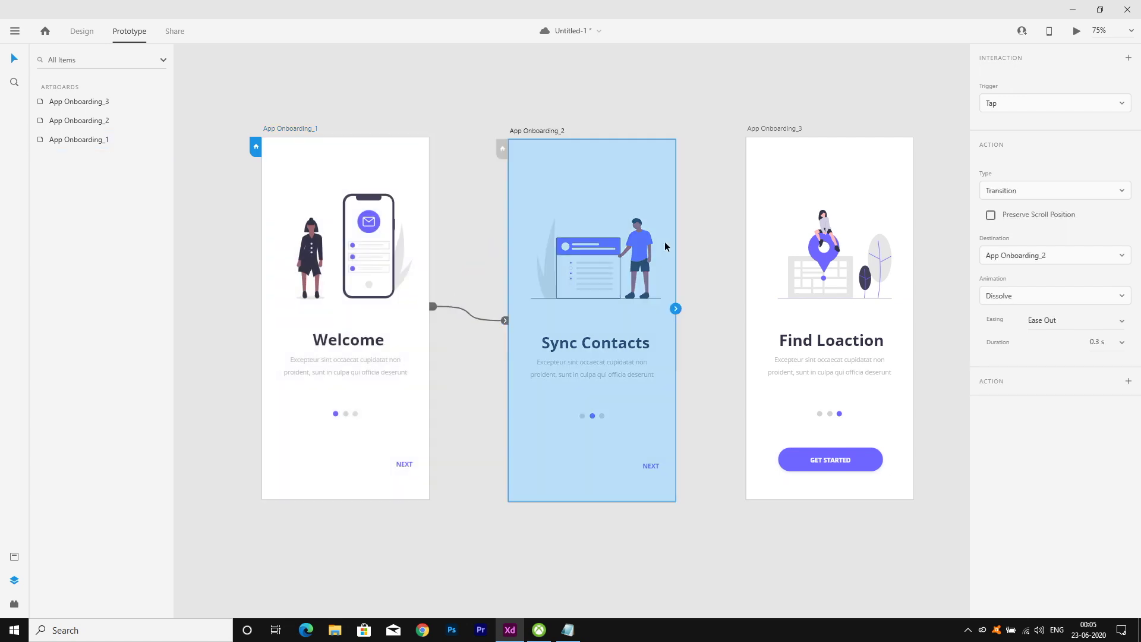
{"action": "left_click", "coordinate": [432, 307]}
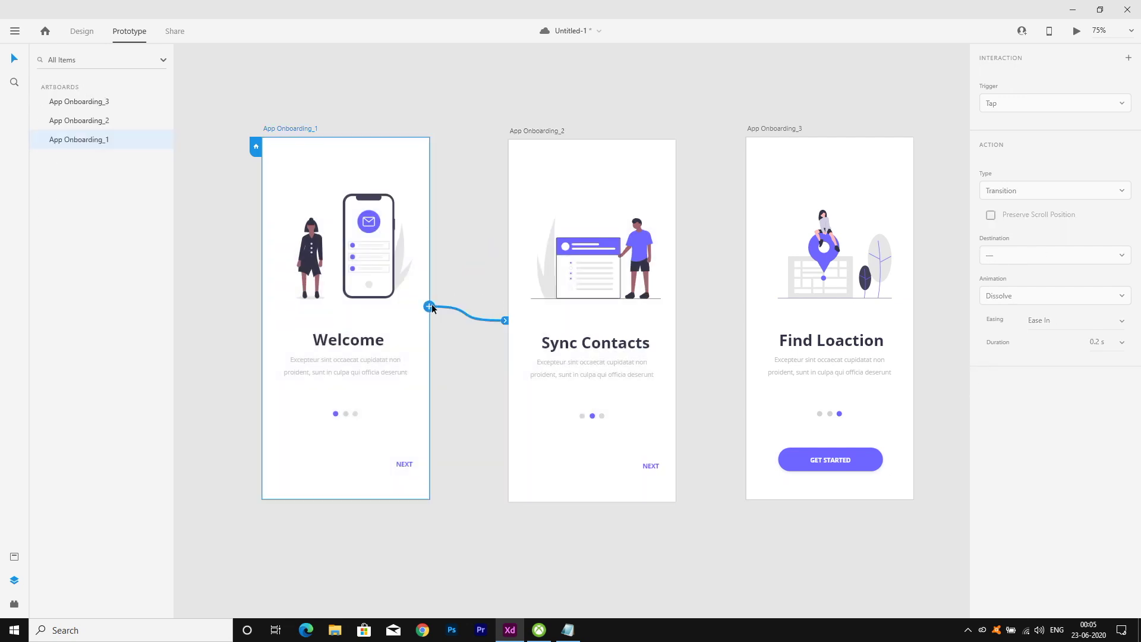
{"action": "left_click", "coordinate": [663, 315]}
{"action": "left_click_drag", "start_coordinate": [675, 309], "coordinate": [748, 254]}
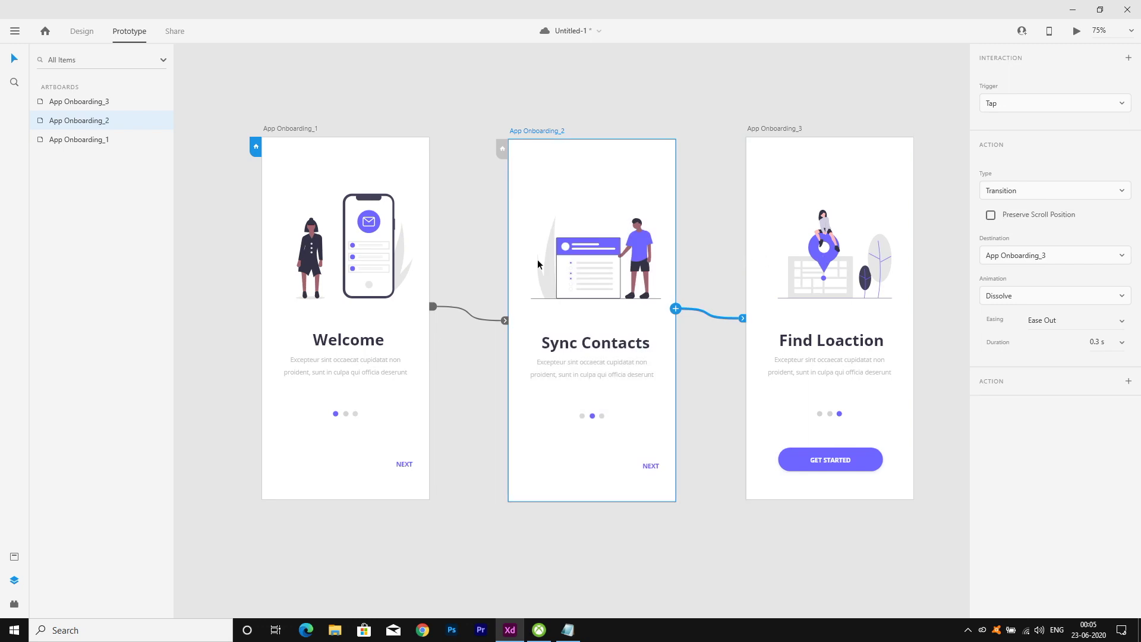
Wire each NEXT label to the following screen with a Tap-triggered Dissolve link.
{"action": "left_click", "coordinate": [435, 453]}
{"action": "left_click", "coordinate": [407, 464]}
{"action": "left_click_drag", "start_coordinate": [413, 464], "coordinate": [508, 406]}
{"action": "left_click", "coordinate": [656, 468]}
{"action": "left_click_drag", "start_coordinate": [658, 466], "coordinate": [747, 380]}
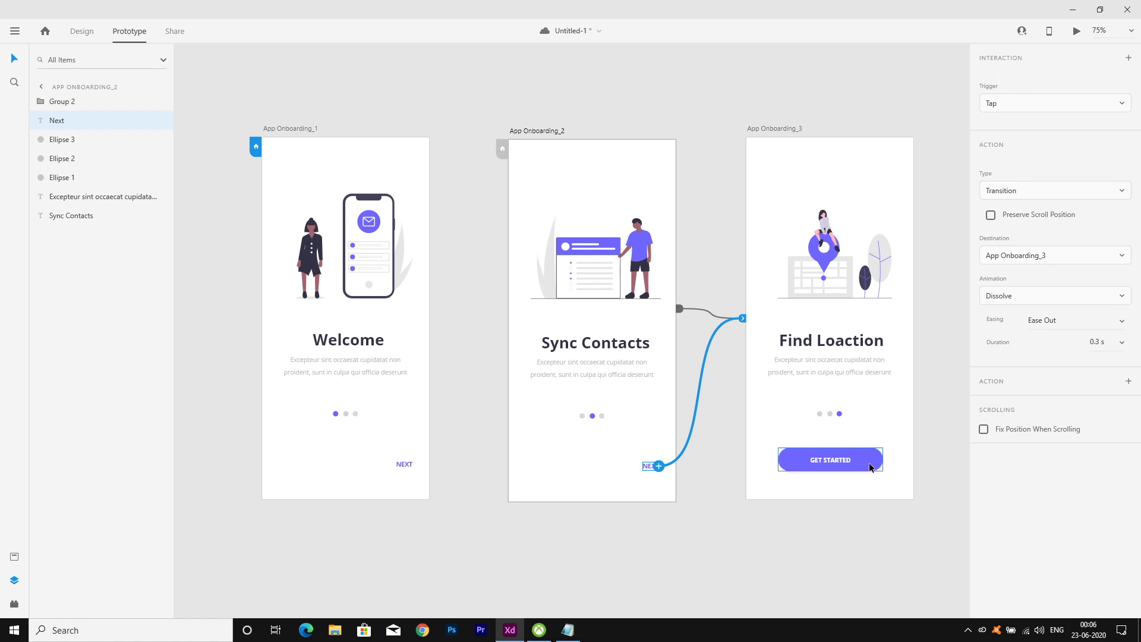
{"action": "scroll", "coordinate": [868, 393], "scroll_direction": "down", "scroll_amount": 1}
{"action": "scroll", "coordinate": [873, 379], "scroll_direction": "up", "scroll_amount": 1}
{"action": "left_click_drag", "start_coordinate": [690, 119], "coordinate": [519, 114]}
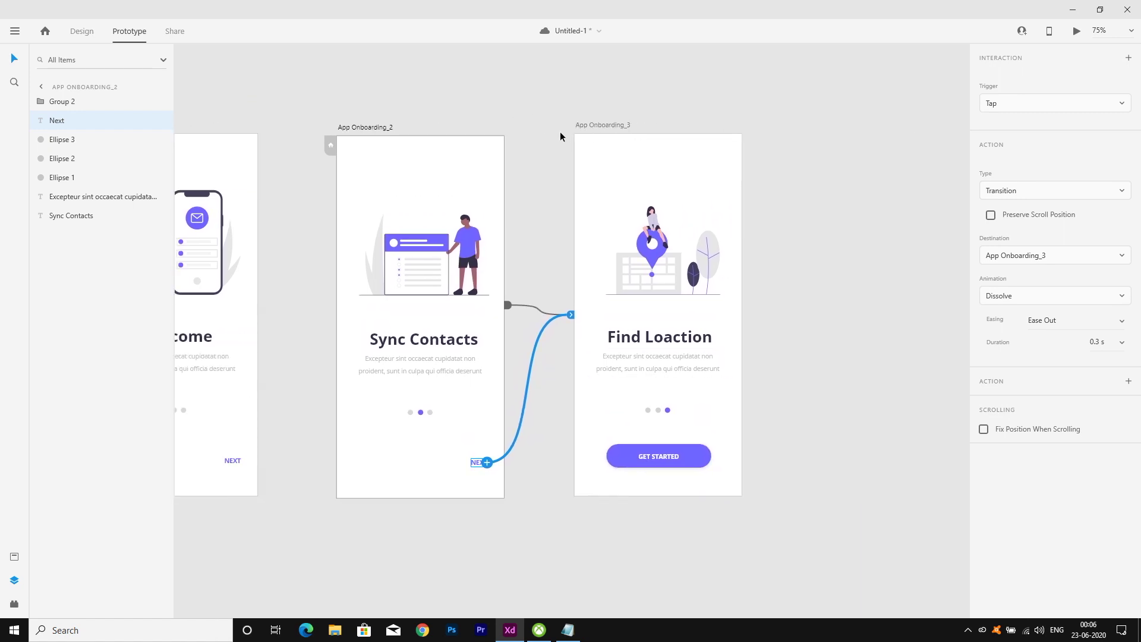
{"action": "left_click", "coordinate": [82, 31]}
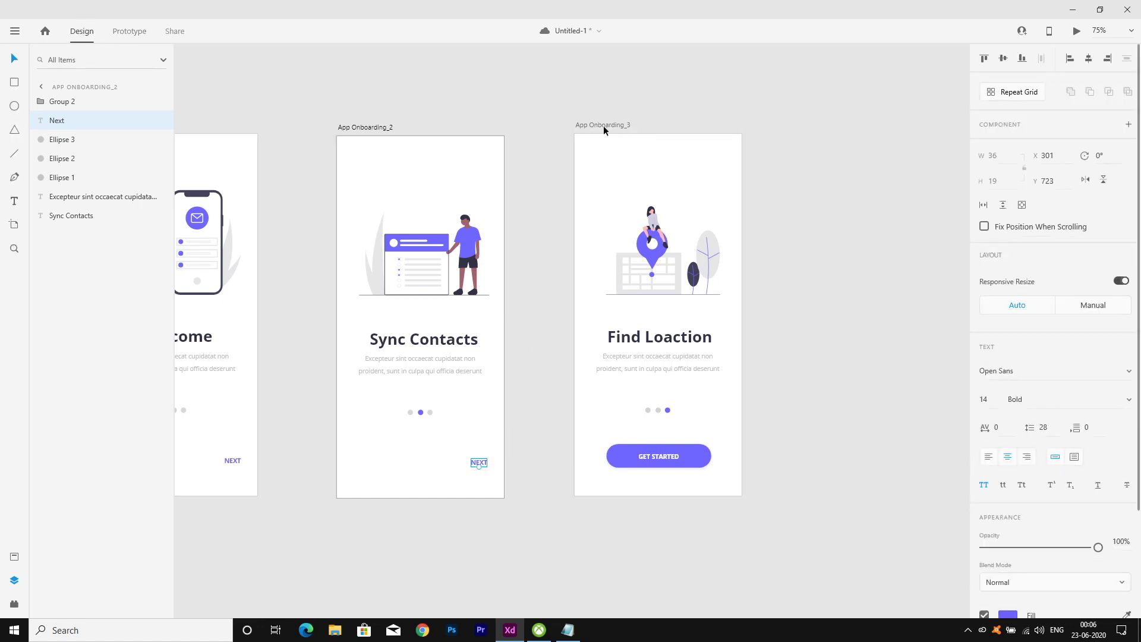
Duplicate App Onboarding_3 to its right, top-aligned, and delete the copy's content.
{"action": "left_click_drag", "start_coordinate": [608, 126], "coordinate": [818, 126]}
{"action": "left_click", "coordinate": [830, 553]}
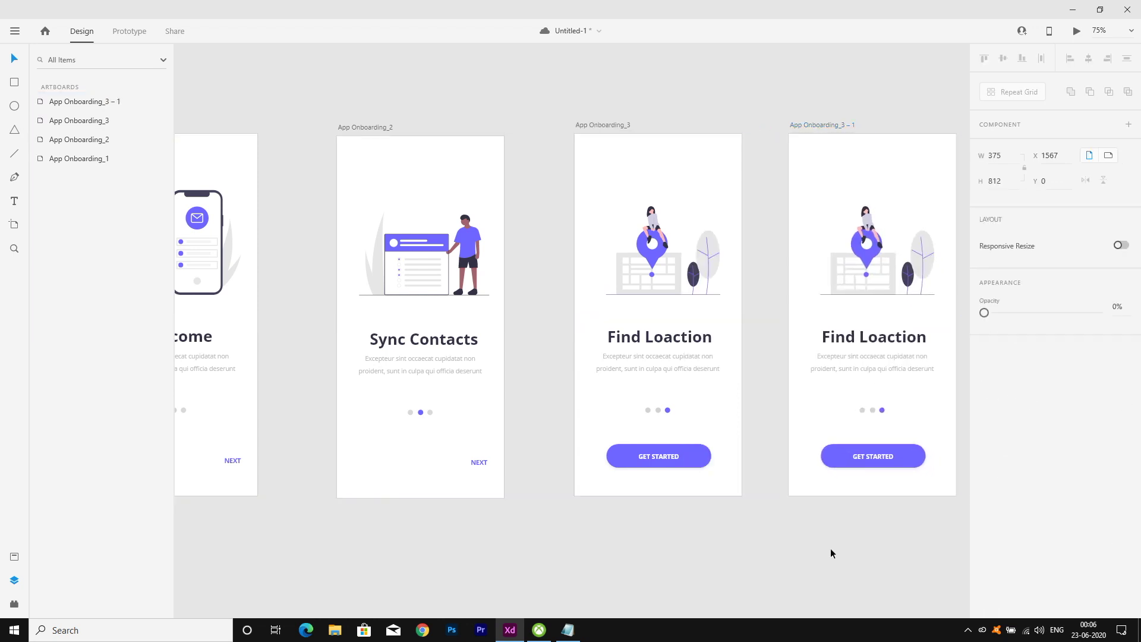
{"action": "left_click_drag", "start_coordinate": [830, 231], "coordinate": [922, 470]}
{"action": "key", "text": "Delete"}
{"action": "key", "text": "Delete"}
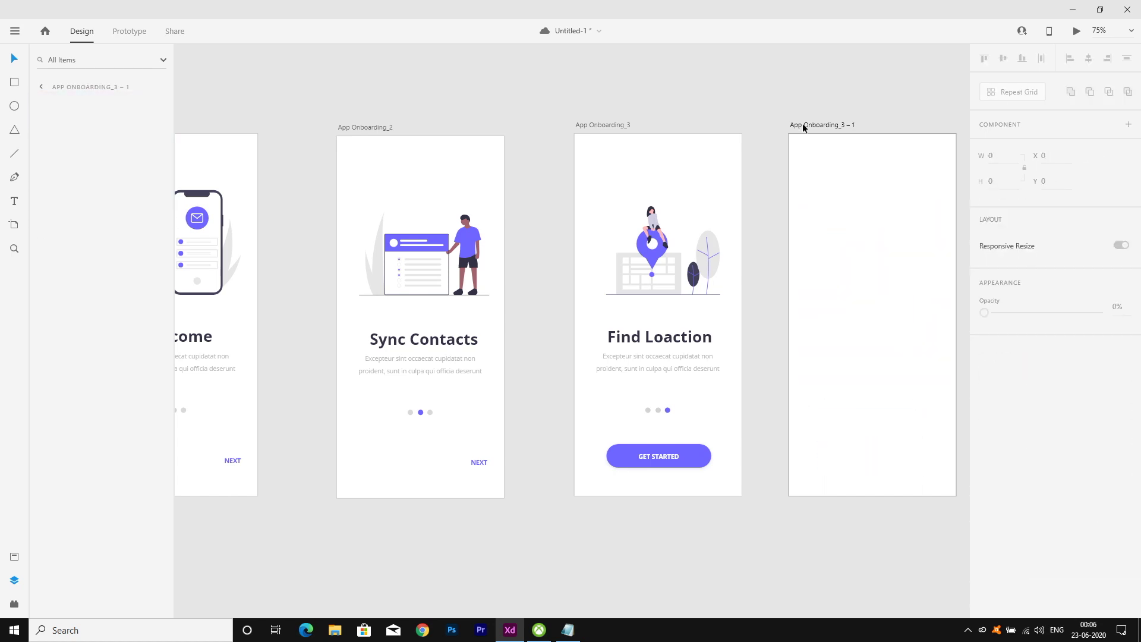
Rename the copy to Home and fill it with the sampled purple.
{"action": "left_click", "coordinate": [803, 123]}
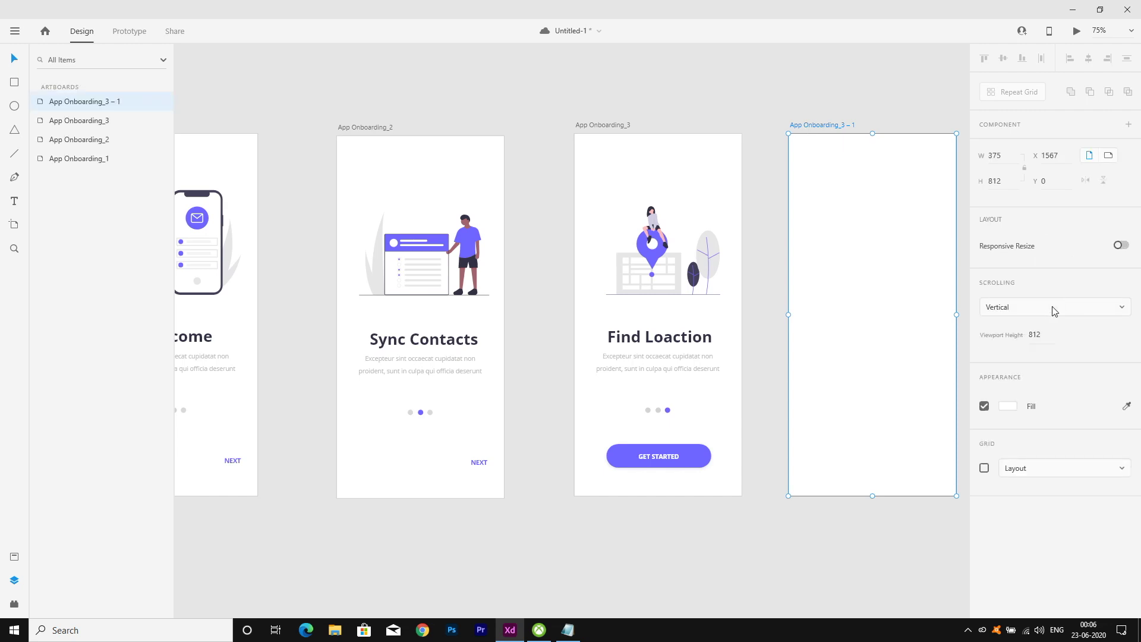
{"action": "double_click", "coordinate": [808, 124]}
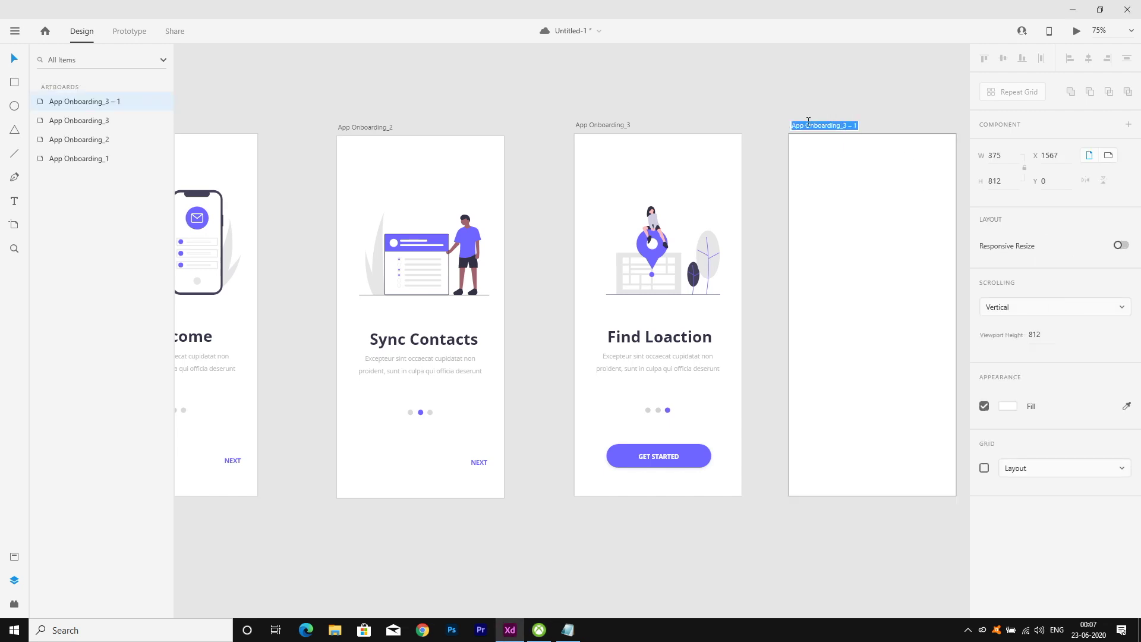
{"action": "type", "text": "j"}
{"action": "type", "text": "ome"}
{"action": "left_click", "coordinate": [849, 163]}
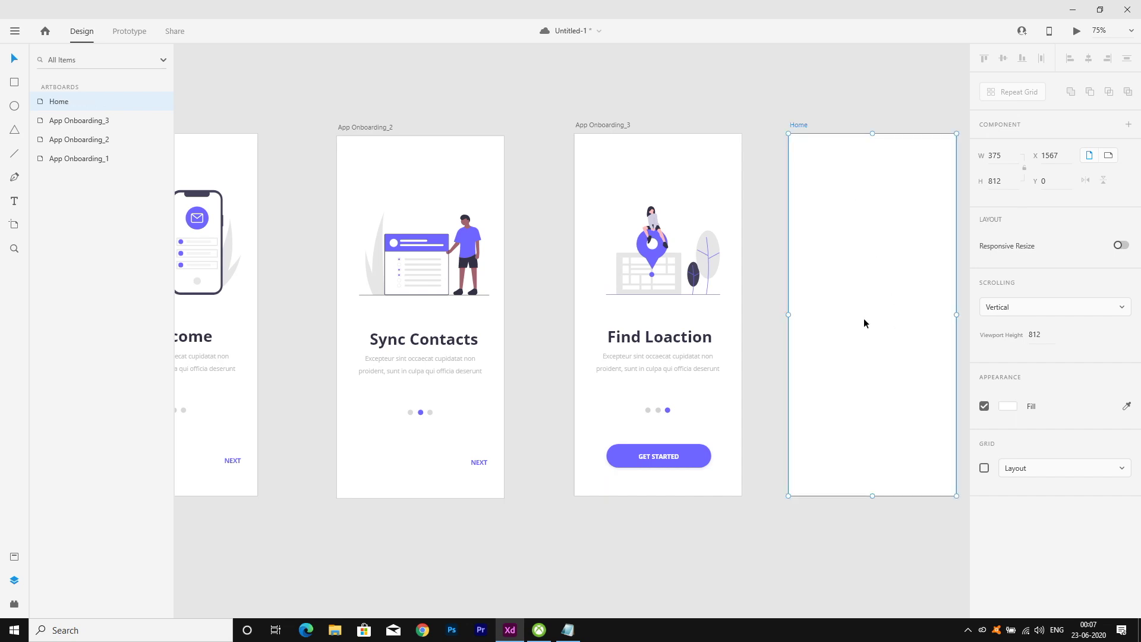
{"action": "left_click", "coordinate": [1127, 406]}
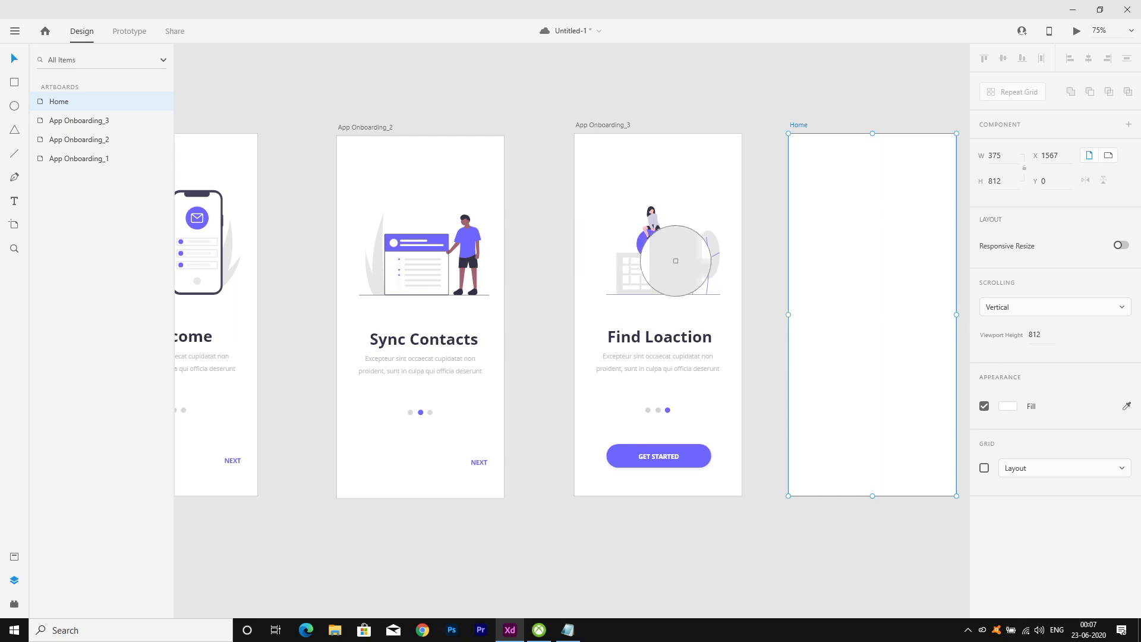
{"action": "left_click", "coordinate": [656, 255]}
{"action": "left_click", "coordinate": [743, 94]}
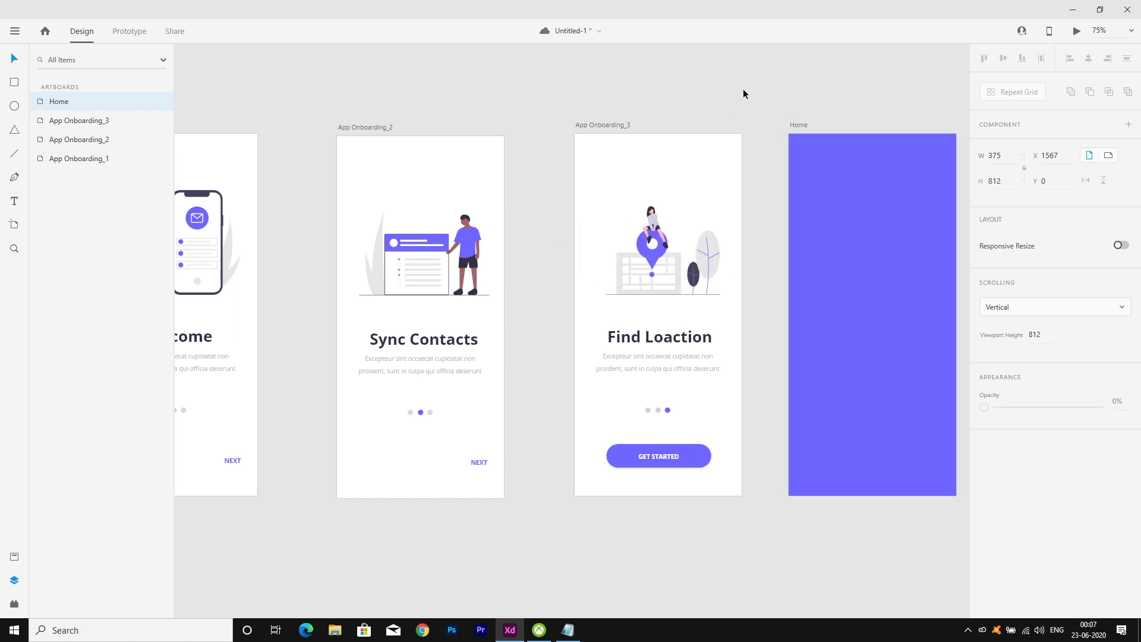
{"action": "left_click", "coordinate": [121, 34]}
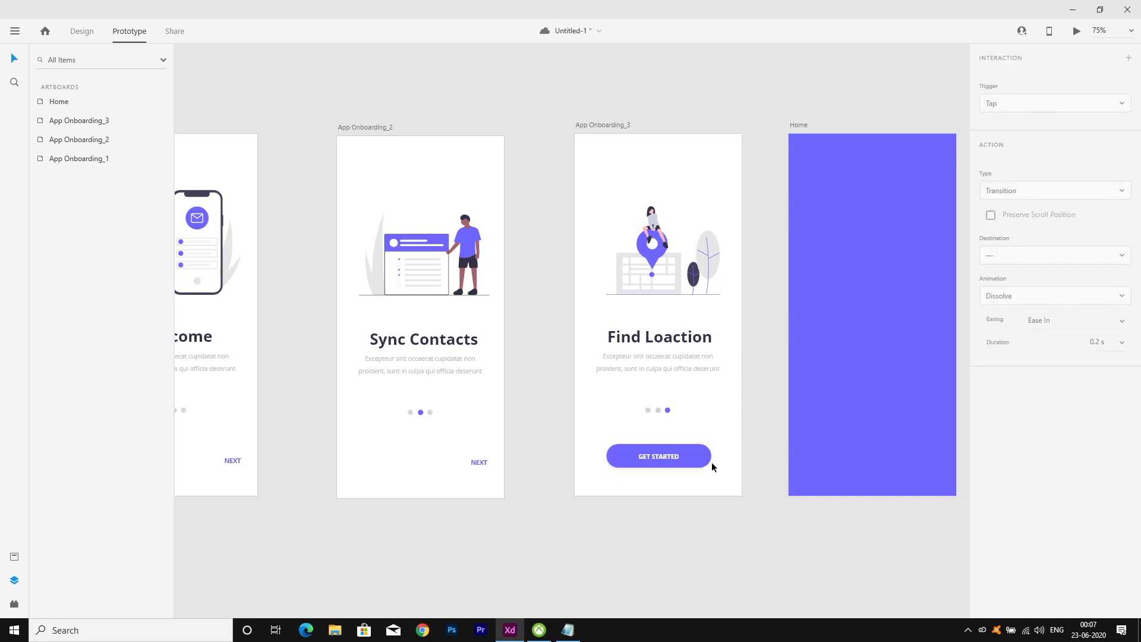
Link GET STARTED on App Onboarding_3 to Home, and Home back to App Onboarding_1.
{"action": "left_click", "coordinate": [690, 462]}
{"action": "left_click_drag", "start_coordinate": [713, 457], "coordinate": [790, 357]}
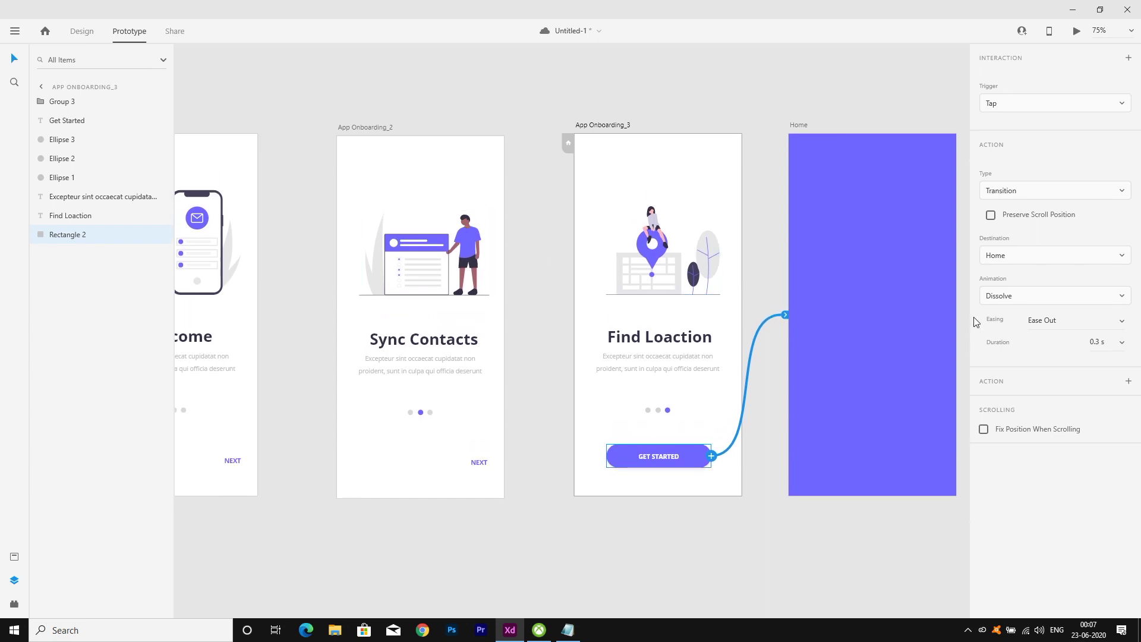
{"action": "left_click", "coordinate": [896, 323]}
{"action": "left_click", "coordinate": [654, 280]}
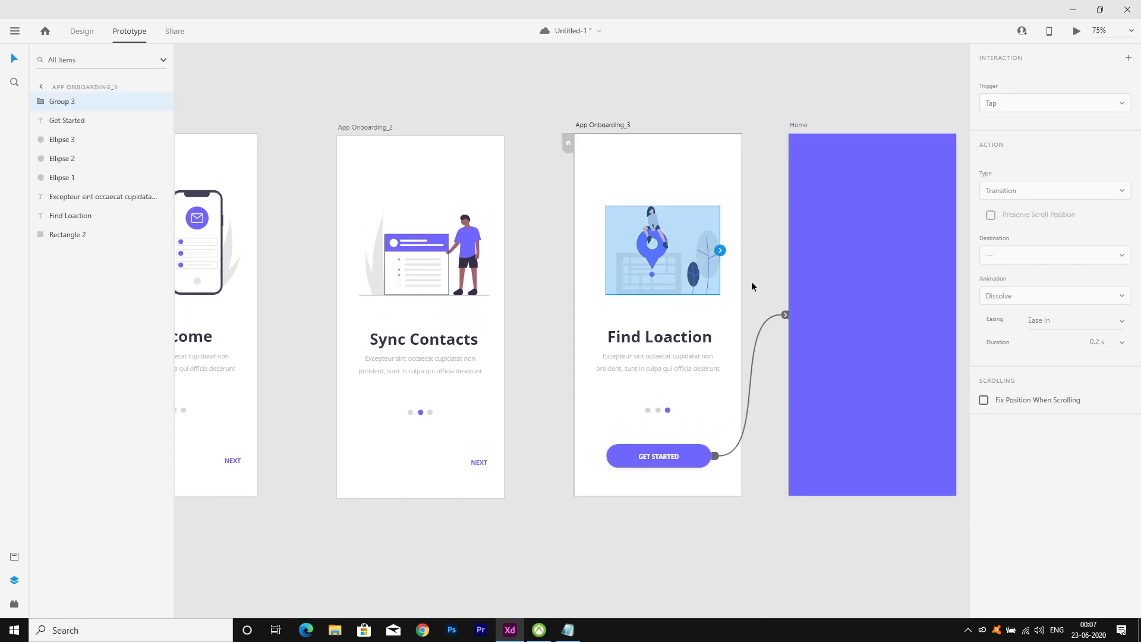
{"action": "left_click", "coordinate": [847, 289]}
{"action": "key", "text": "ctrl+minus"}
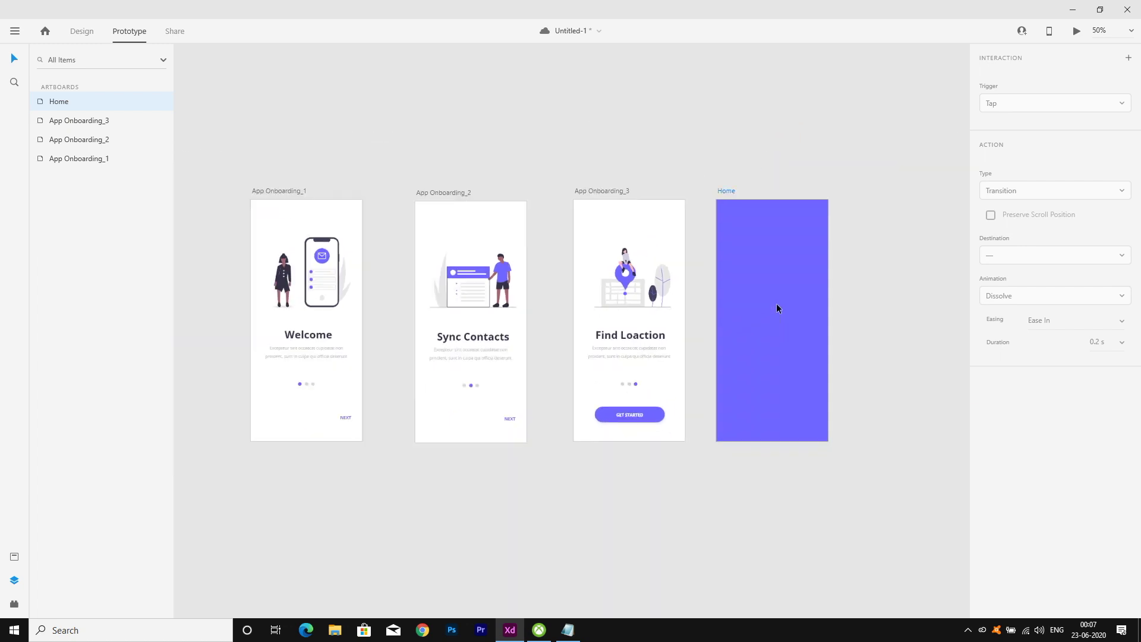
{"action": "left_click_drag", "start_coordinate": [668, 462], "coordinate": [344, 398]}
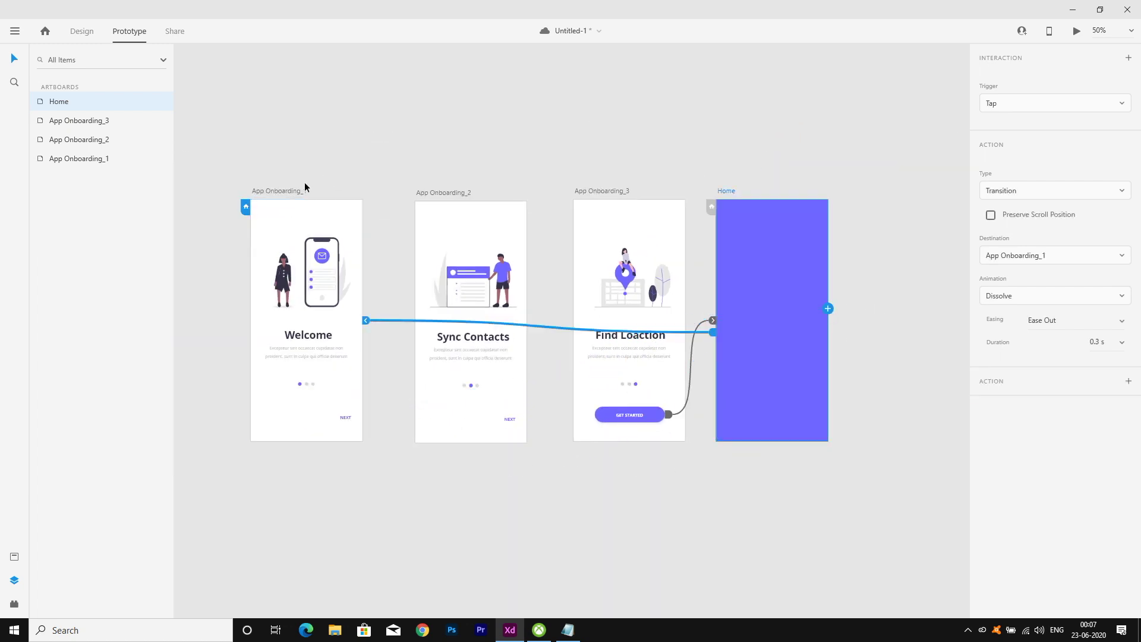
{"action": "left_click", "coordinate": [280, 190]}
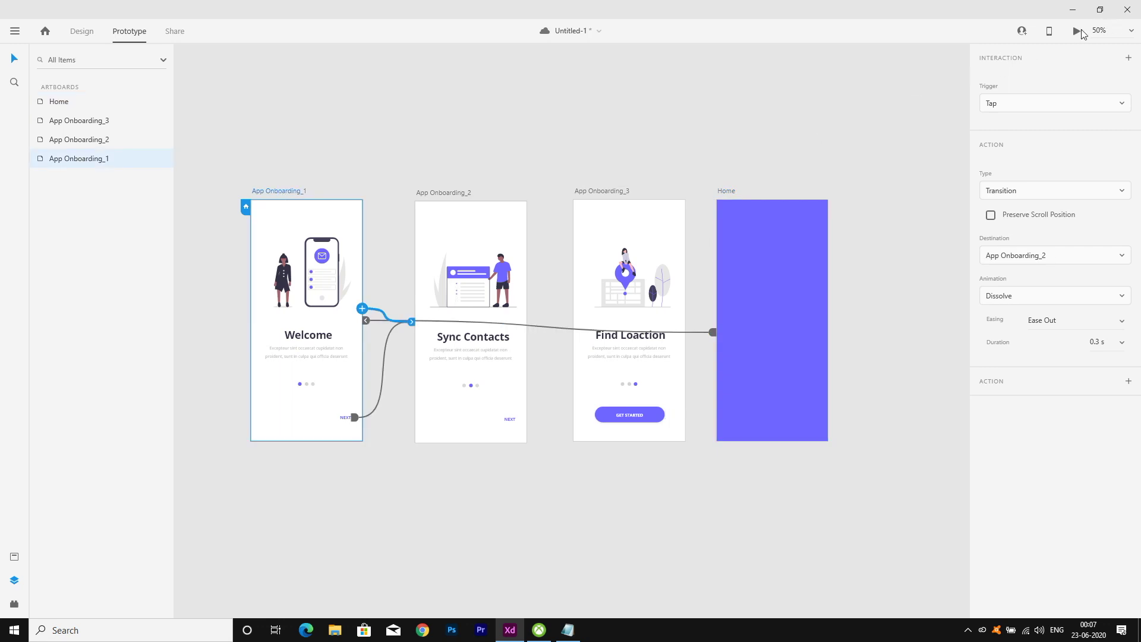
{"action": "left_click", "coordinate": [1076, 31]}
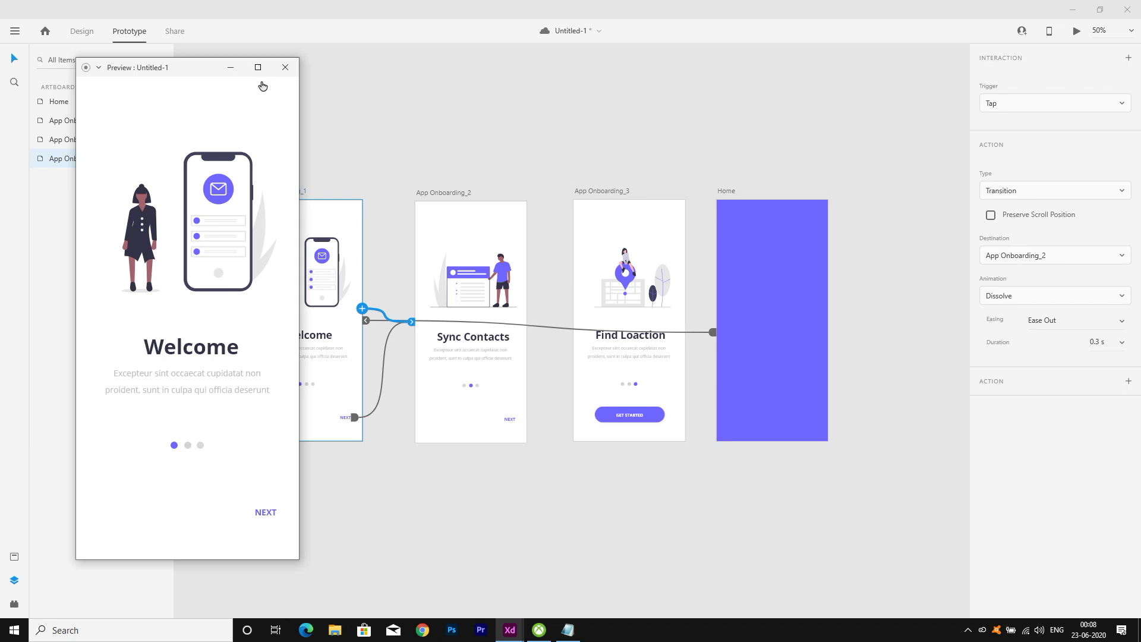
Centre the Preview window and tap NEXT, NEXT, GET STARTED, Home to loop the flow repeatedly.
{"action": "left_click_drag", "start_coordinate": [161, 72], "coordinate": [542, 86]}
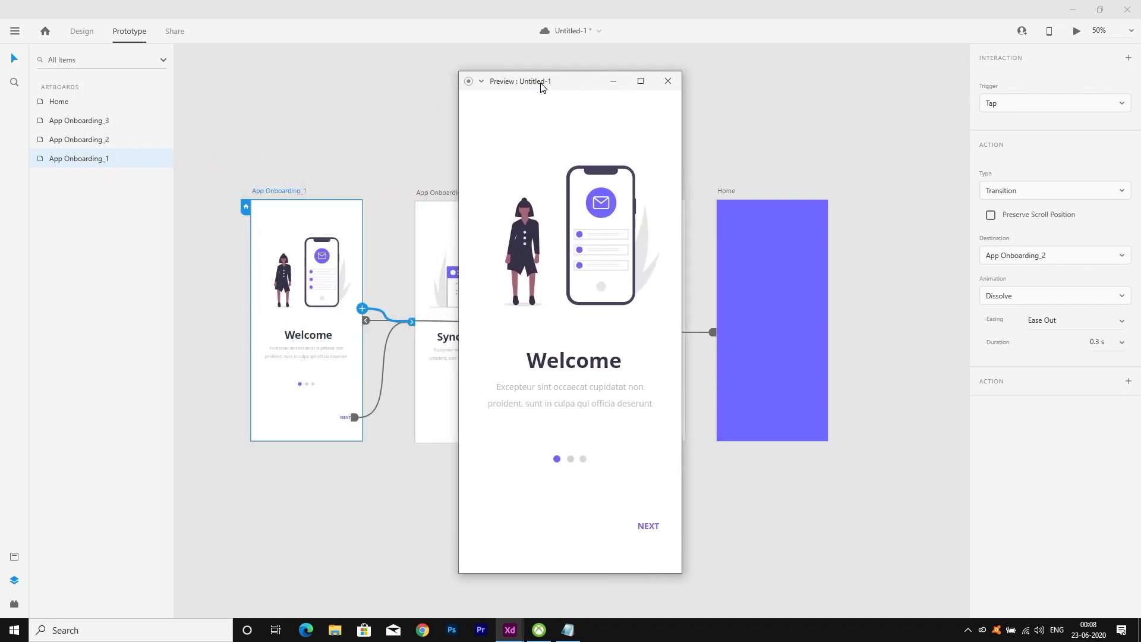
{"action": "left_click", "coordinate": [643, 526]}
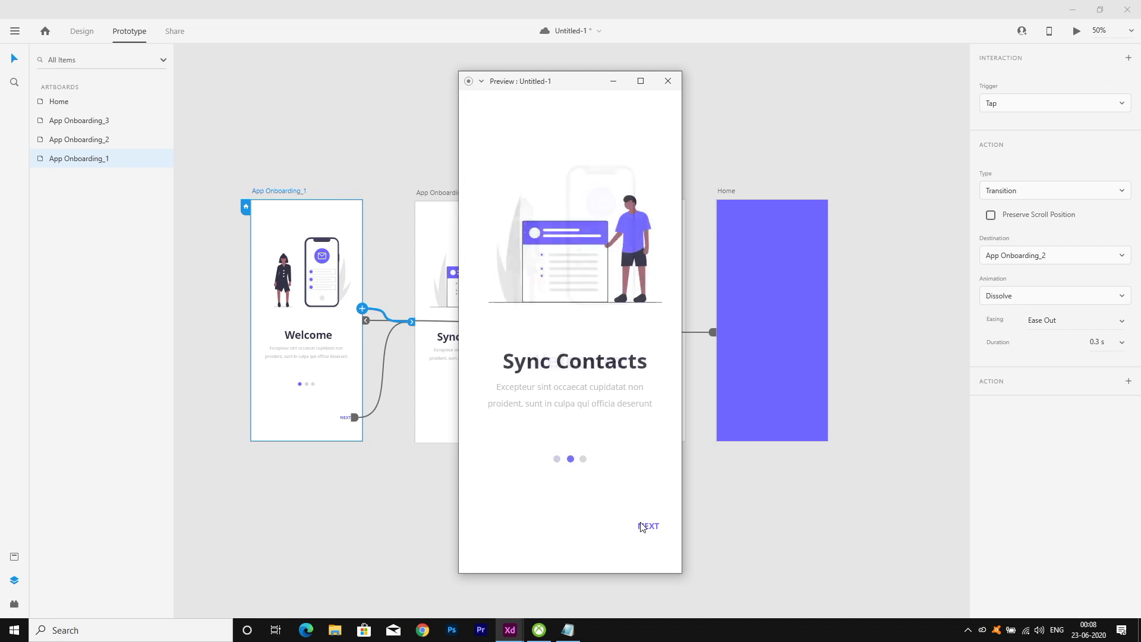
{"action": "left_click", "coordinate": [645, 526]}
{"action": "left_click", "coordinate": [564, 533]}
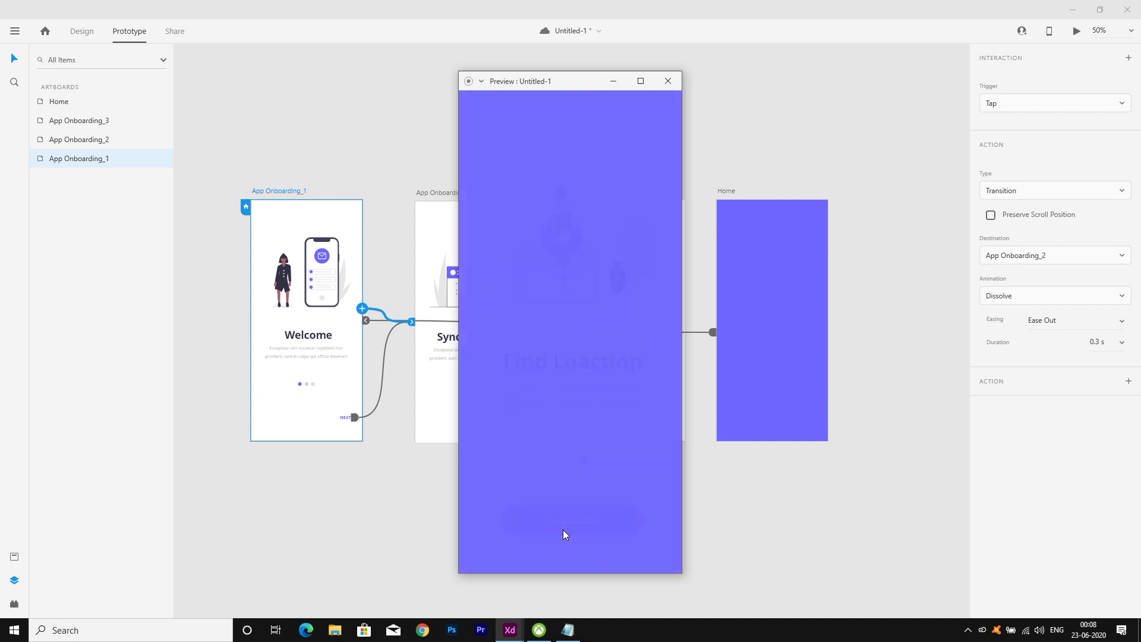
{"action": "left_click", "coordinate": [574, 504]}
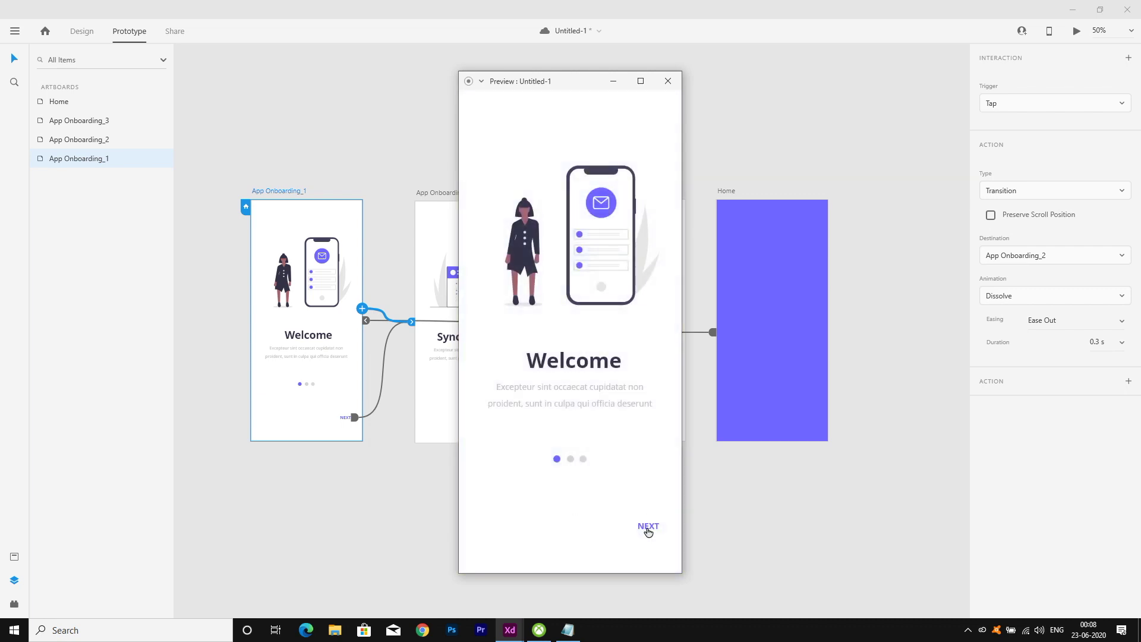
{"action": "left_click", "coordinate": [647, 529]}
{"action": "left_click", "coordinate": [647, 527]}
{"action": "left_click", "coordinate": [592, 522]}
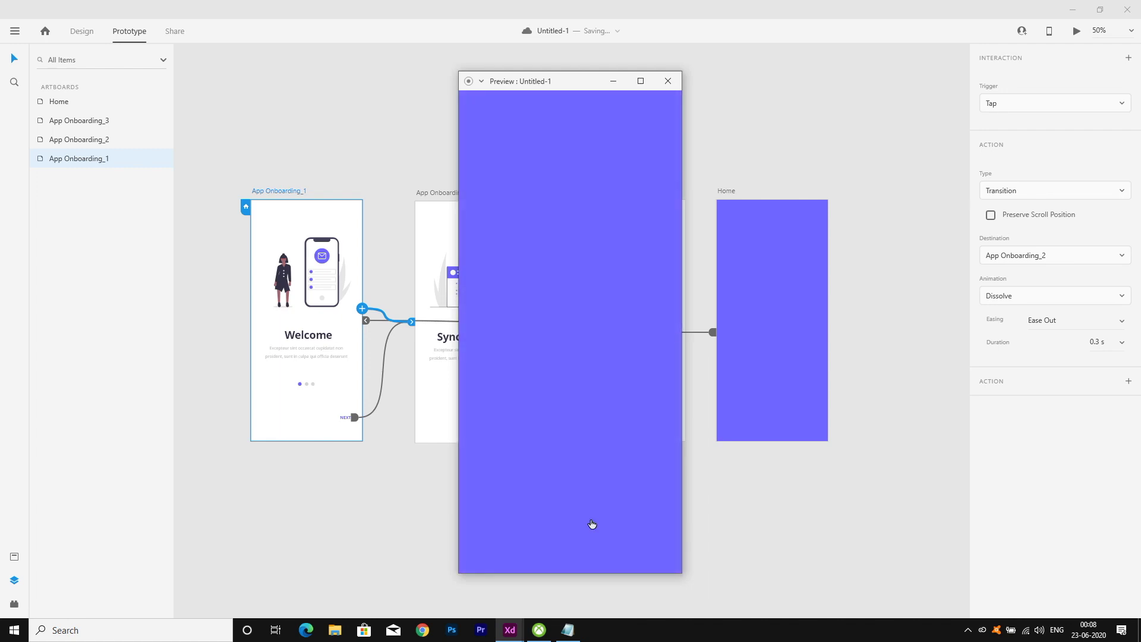
{"action": "left_click", "coordinate": [591, 523]}
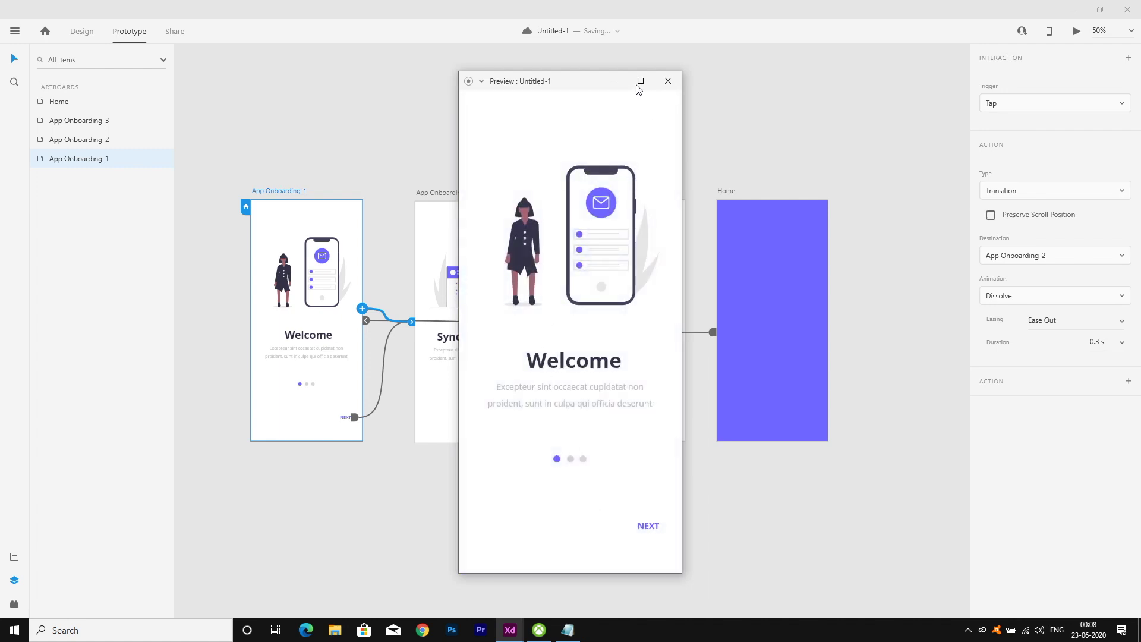
{"action": "left_click", "coordinate": [652, 527]}
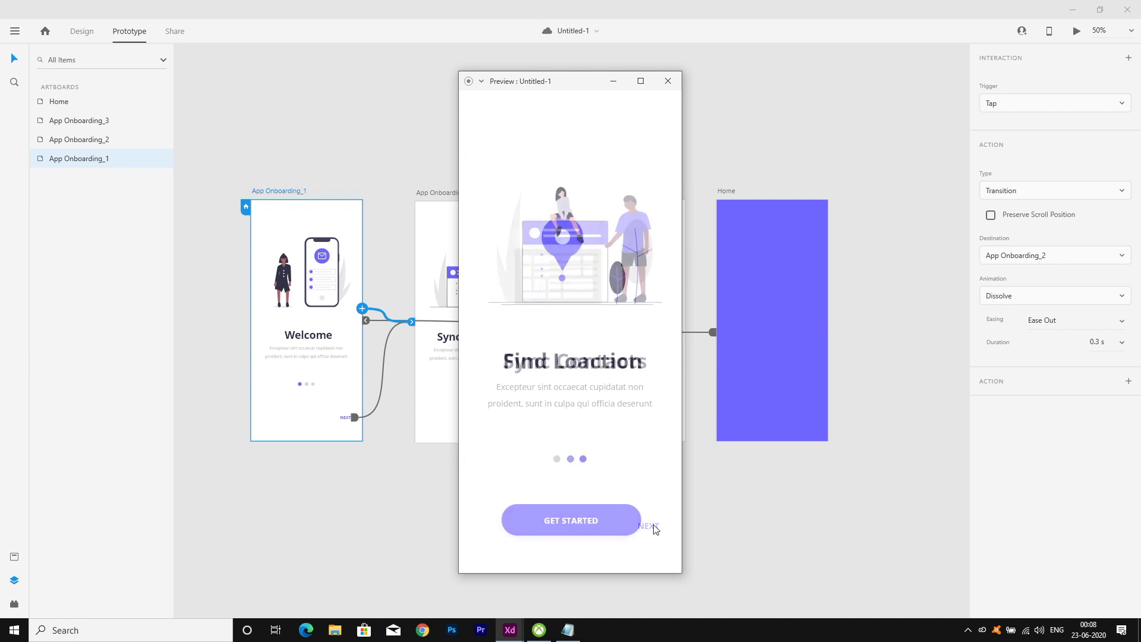
{"action": "left_click", "coordinate": [611, 529]}
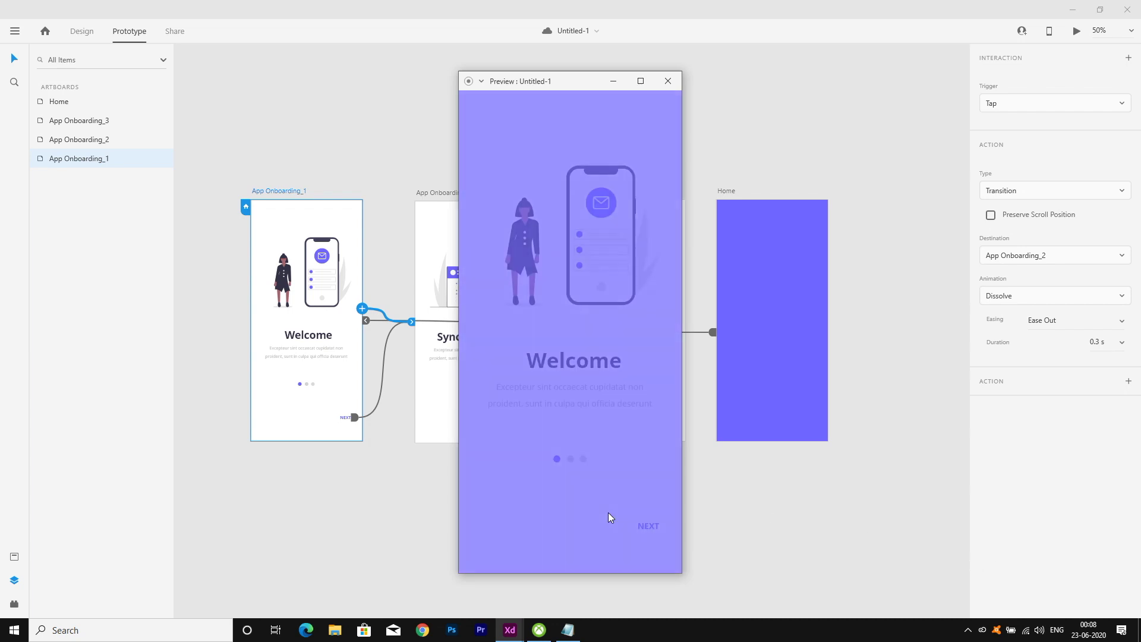